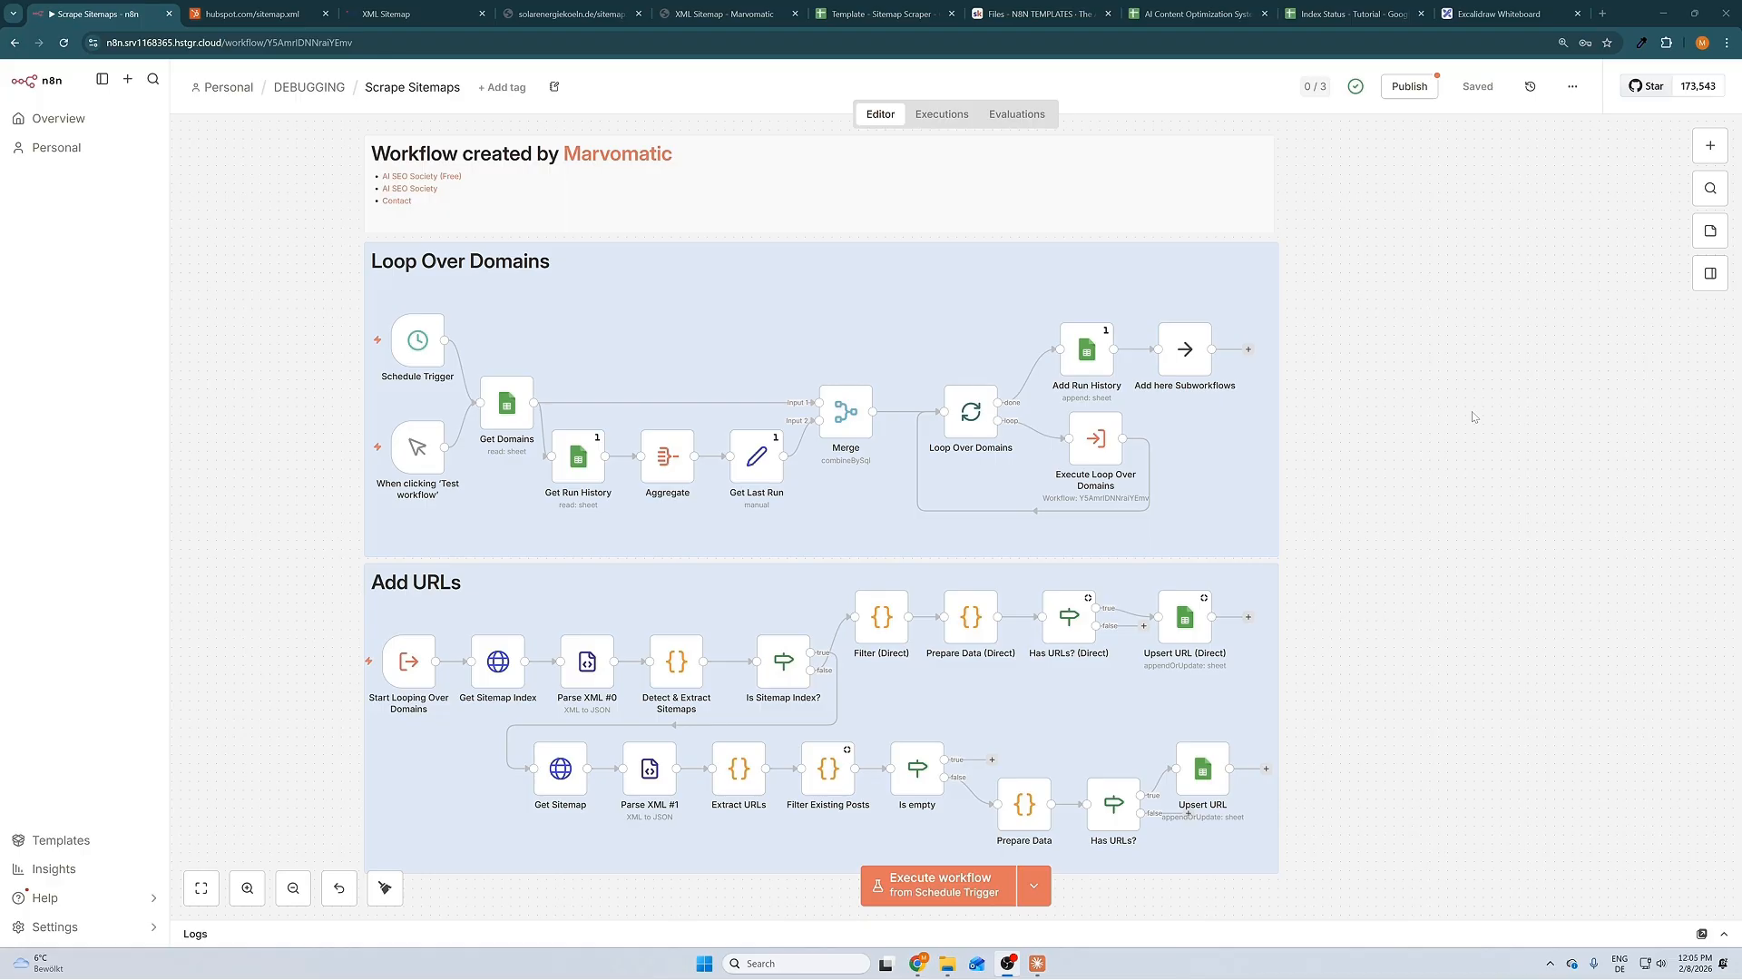
# - Look over the Scrape Sitemaps workflow and the Configuration sheet of the Template - Sitemap Scraper spreadsheet, including its empty rows A6:C12
pyautogui.click(894, 14)
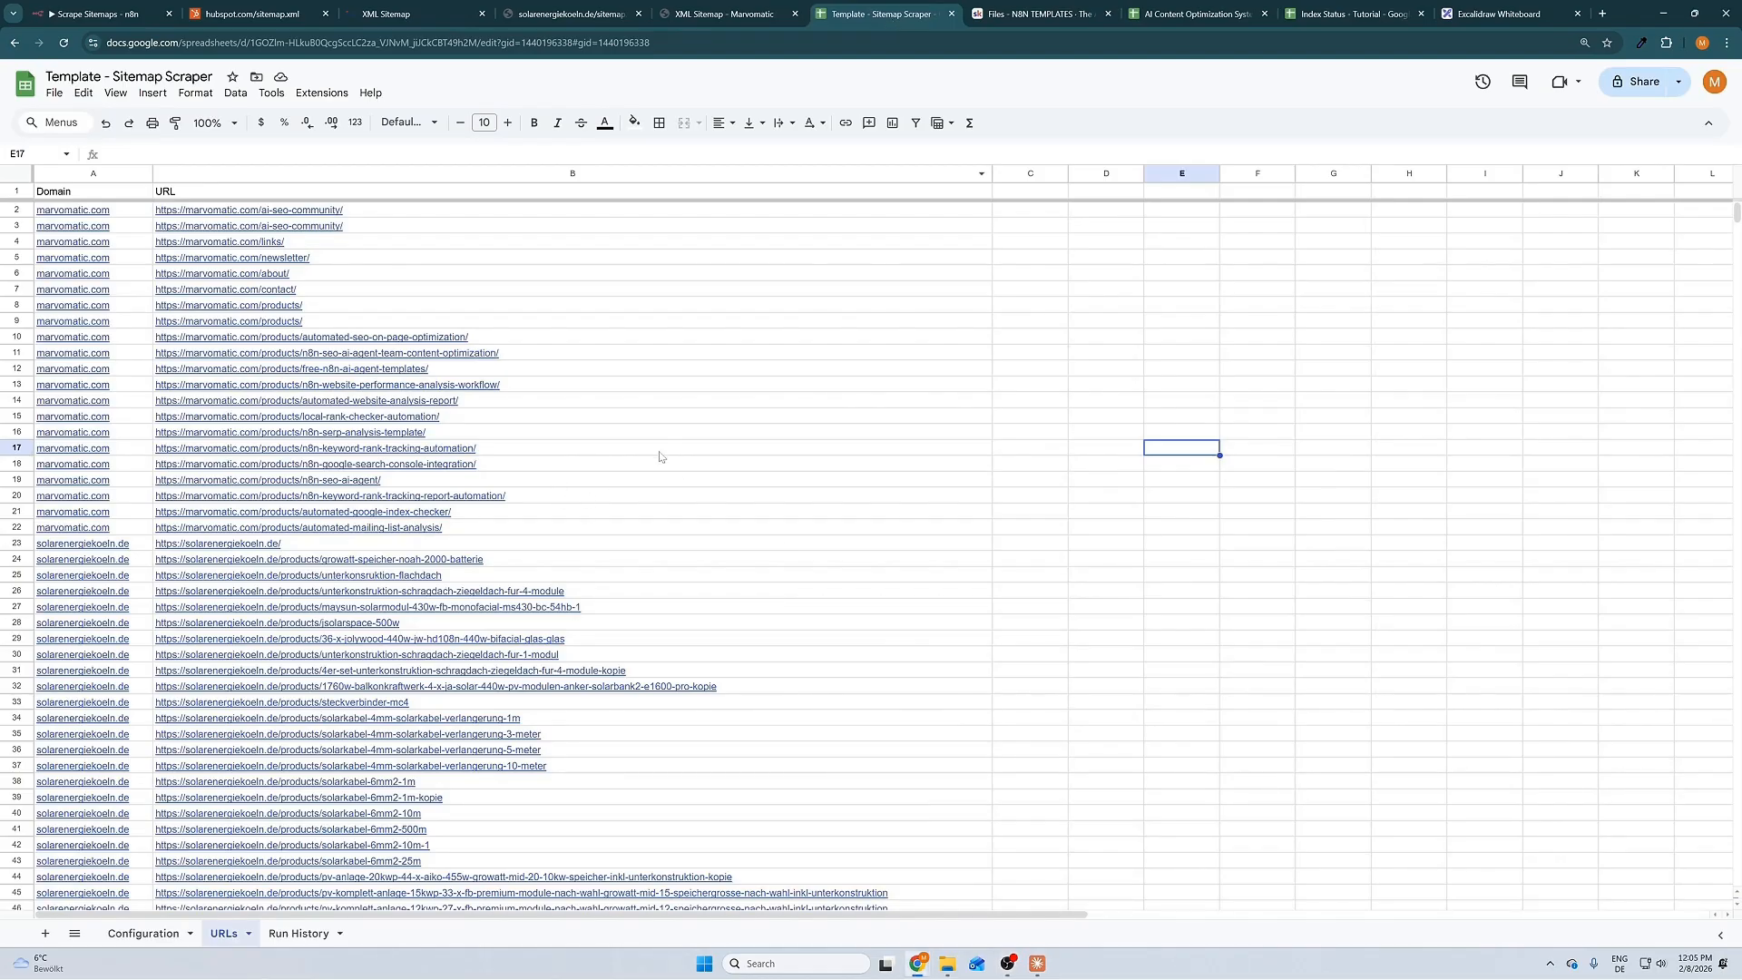
pyautogui.hotkey('ctrl', '1')
pyautogui.moveTo(264, 223); pyautogui.dragTo(1350, 847)
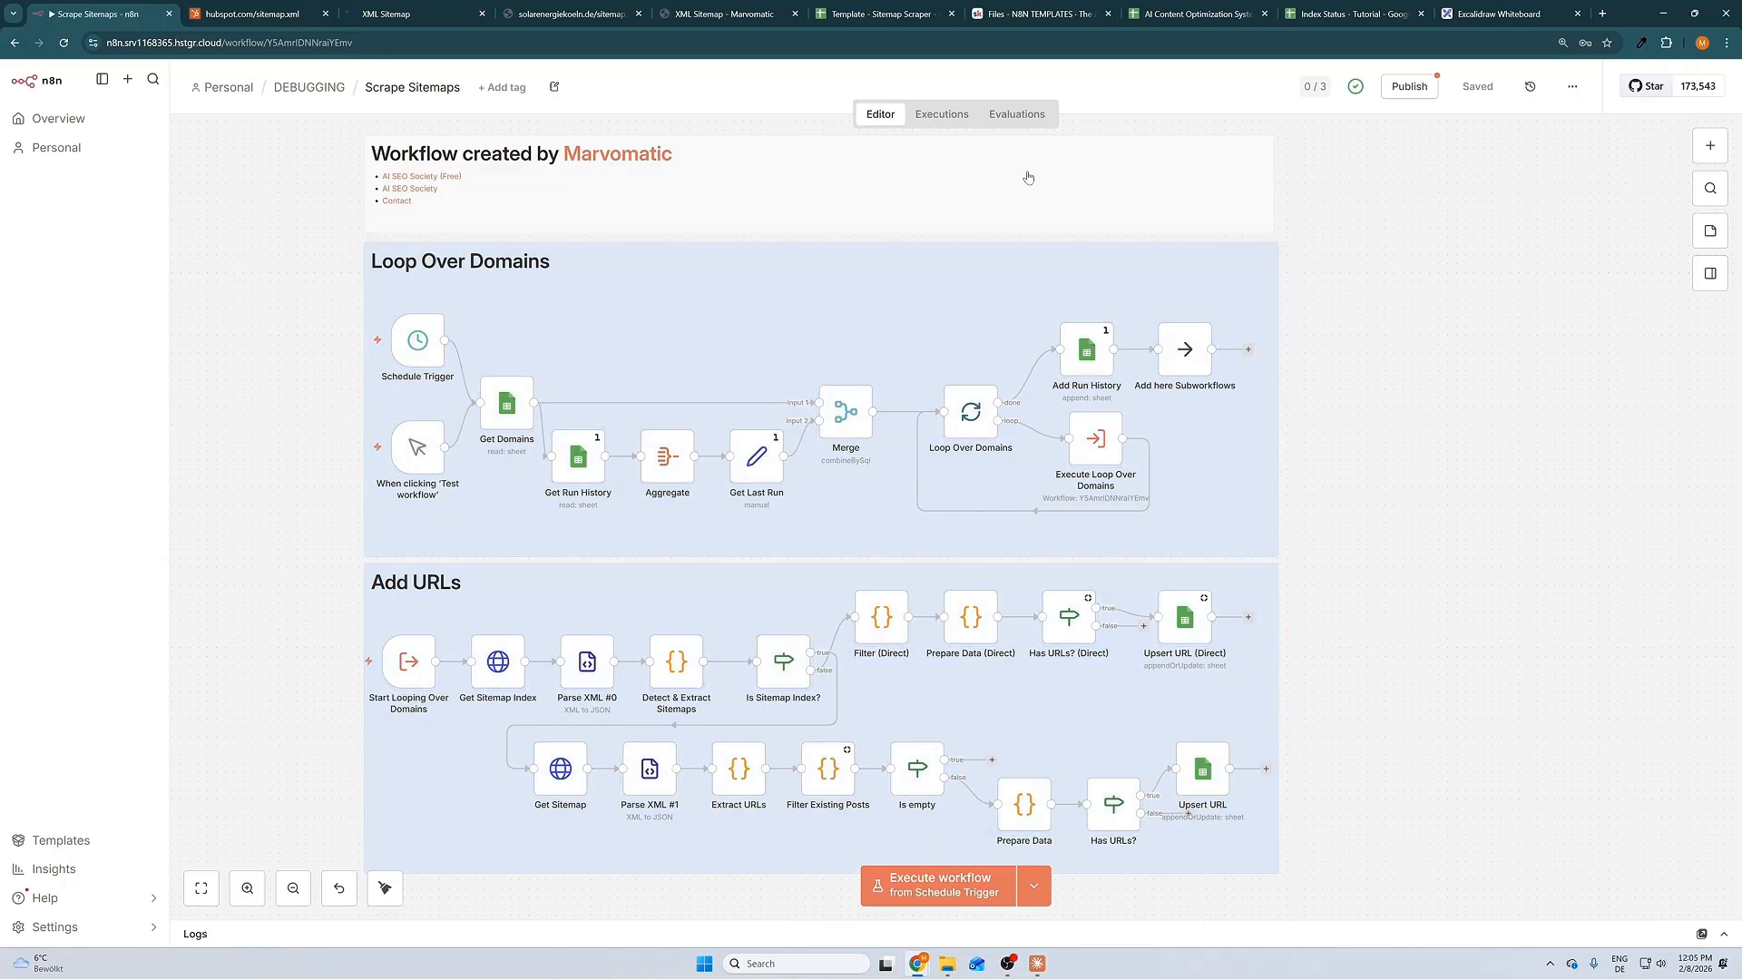
pyautogui.click(894, 15)
pyautogui.click(156, 936)
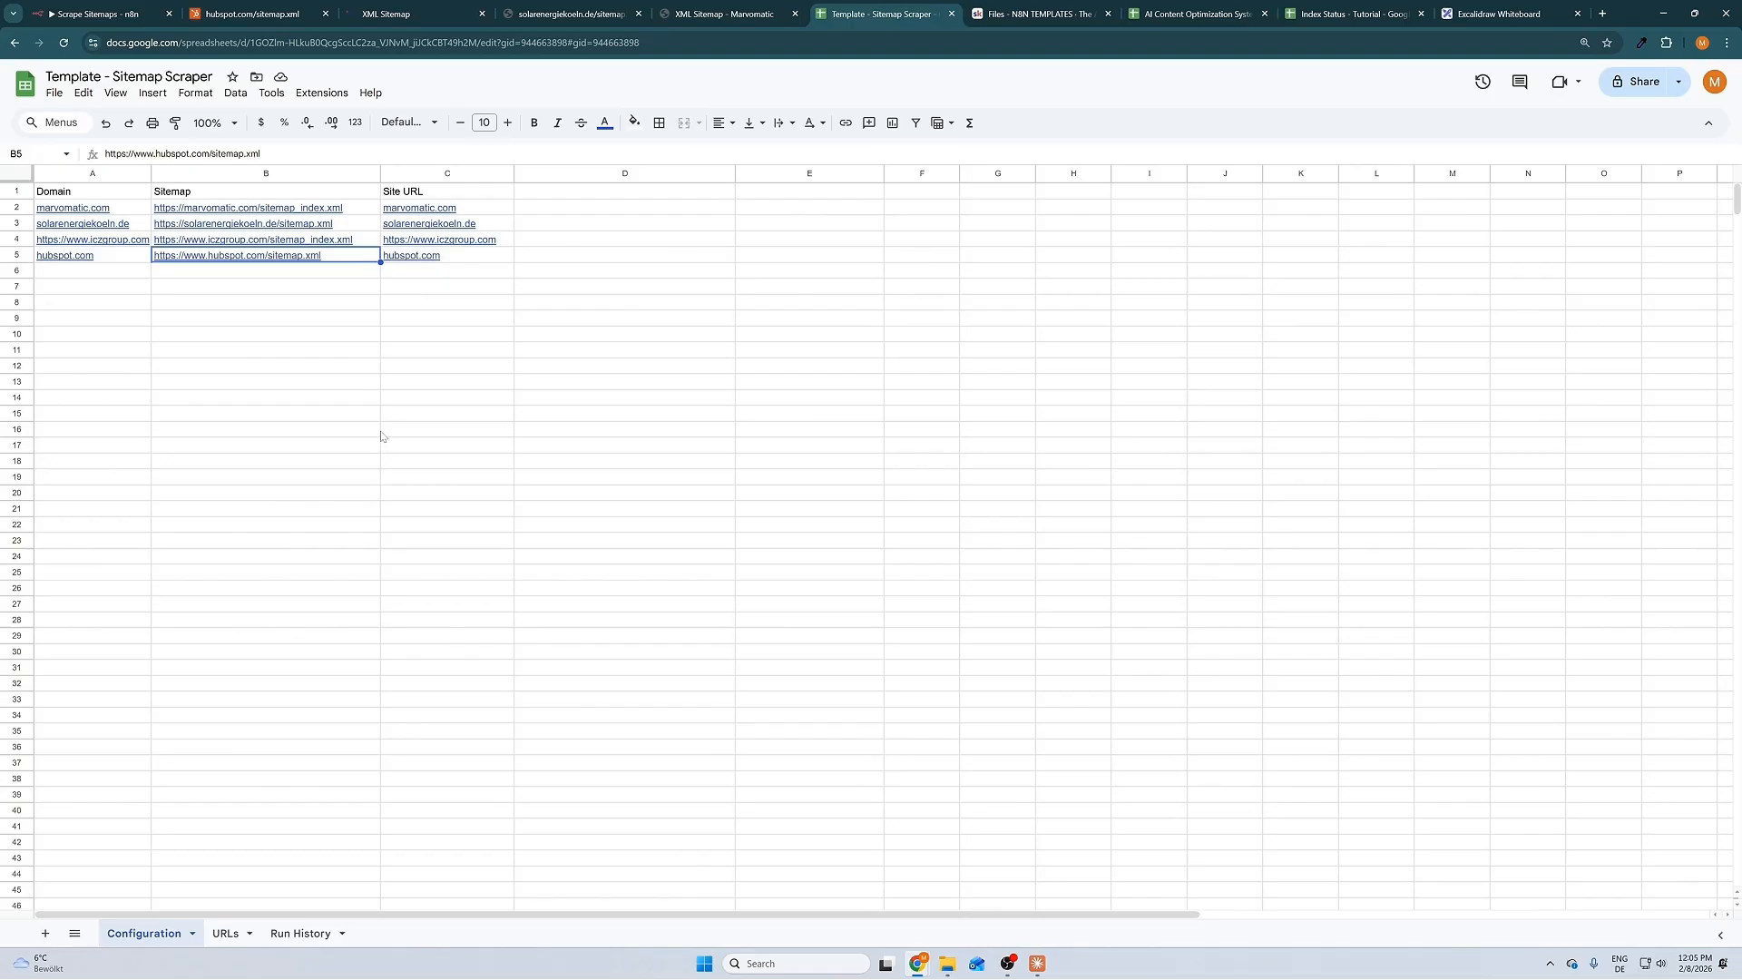
pyautogui.moveTo(78, 272); pyautogui.dragTo(432, 369)
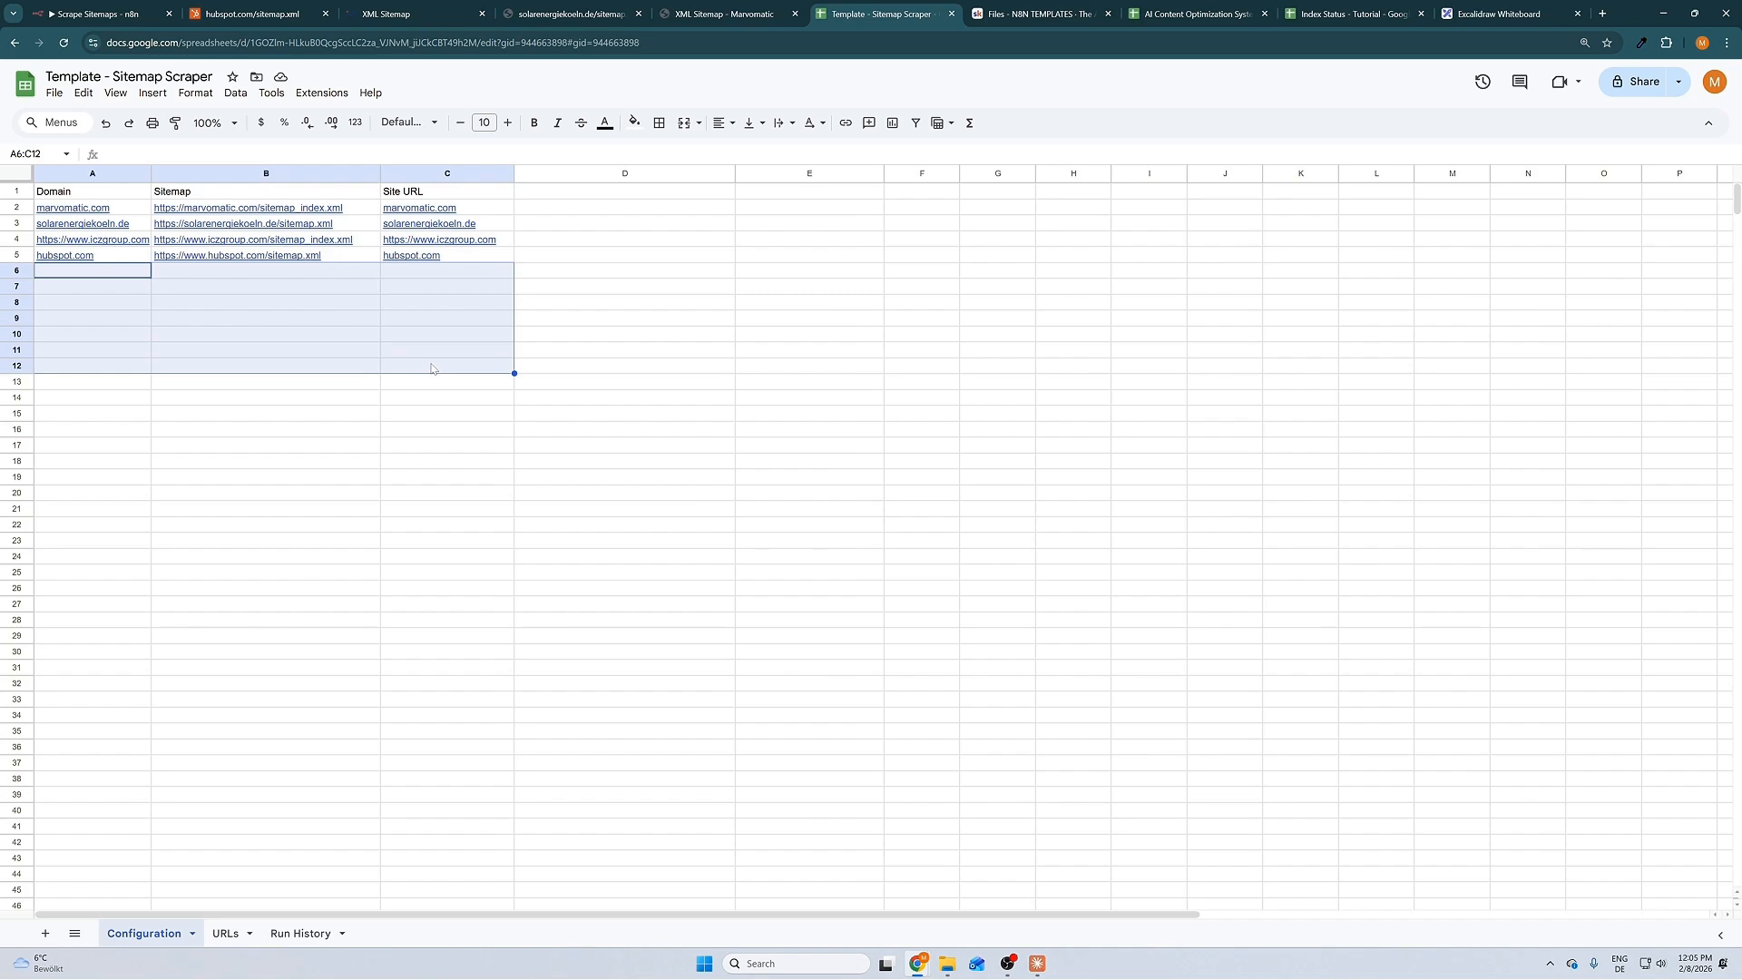
# - Review the scraped page list in the URLs sheet and the run log in the Run History sheet
pyautogui.click(225, 934)
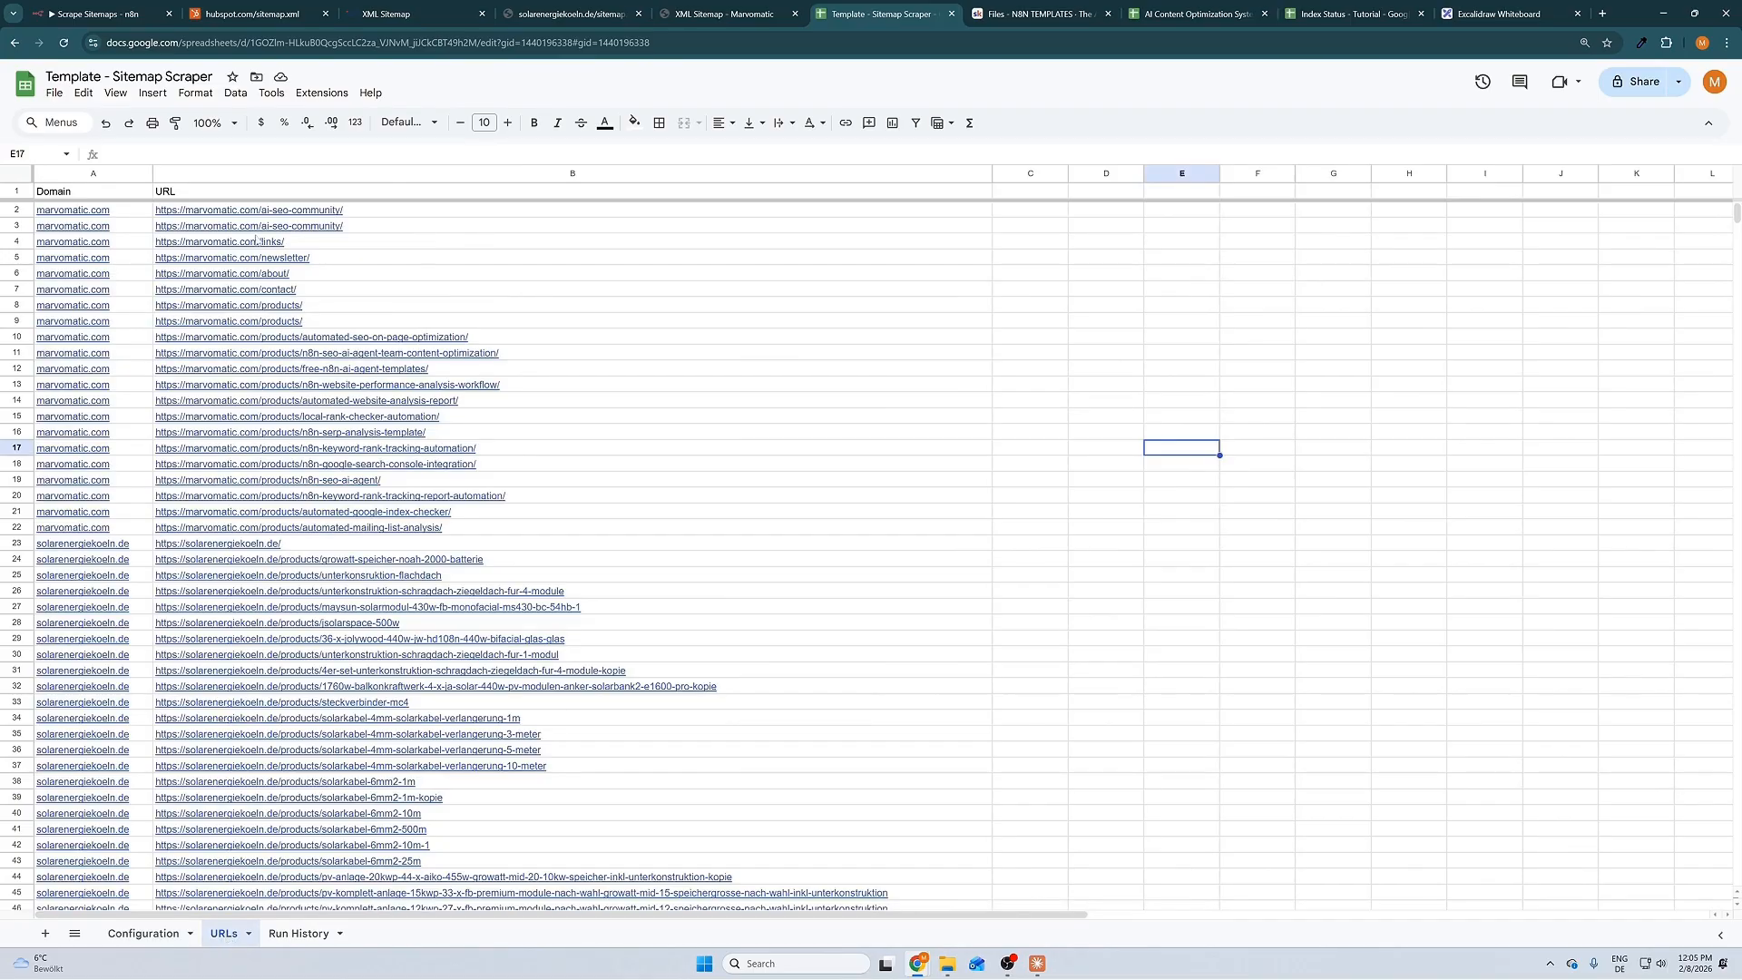
pyautogui.scroll(-5, 392, 504)
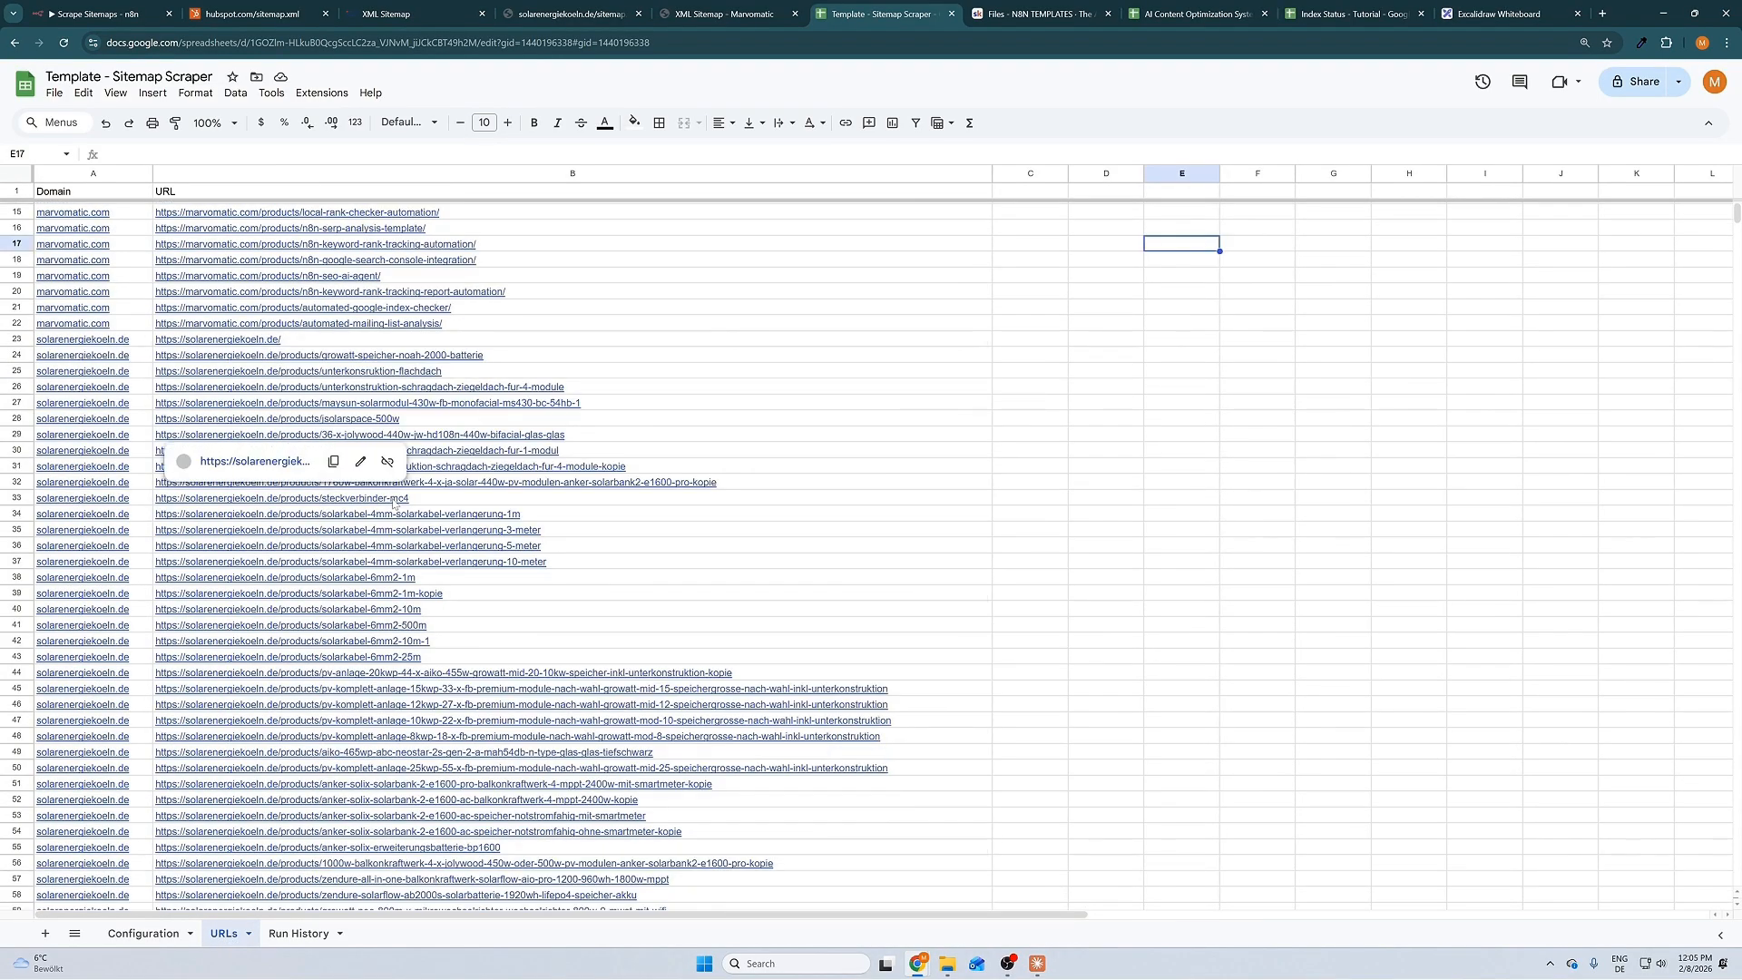
pyautogui.scroll(-2, 567, 591)
pyautogui.moveTo(568, 594)
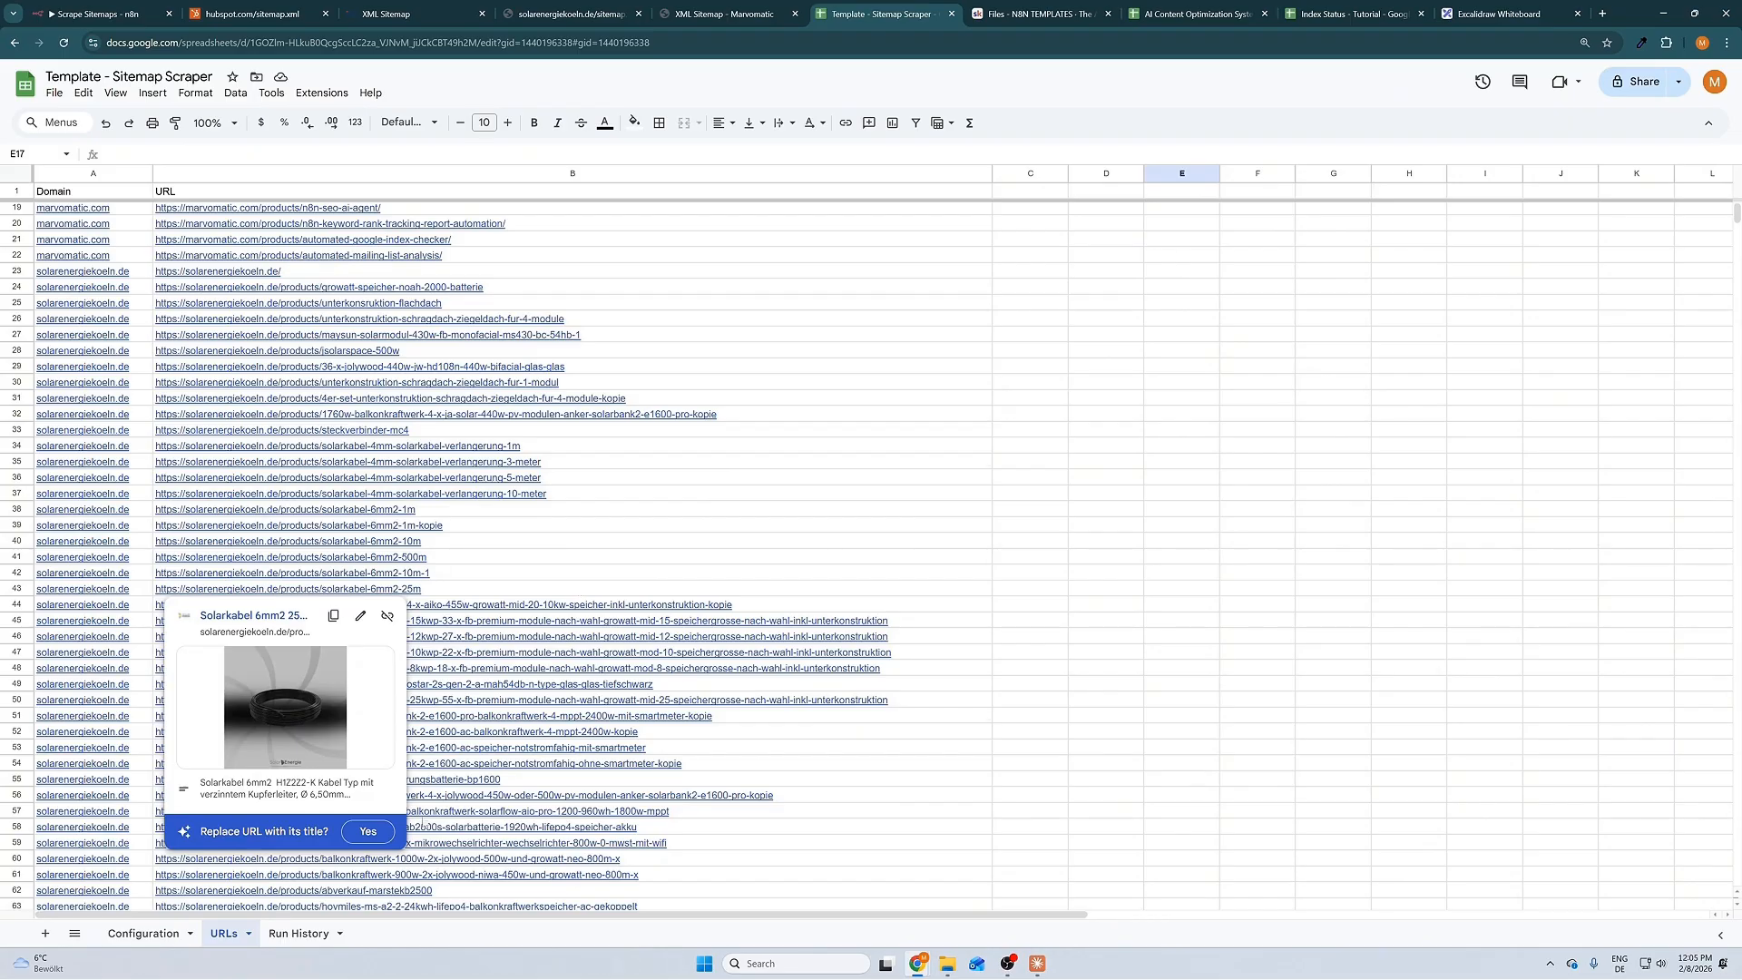
pyautogui.click(299, 933)
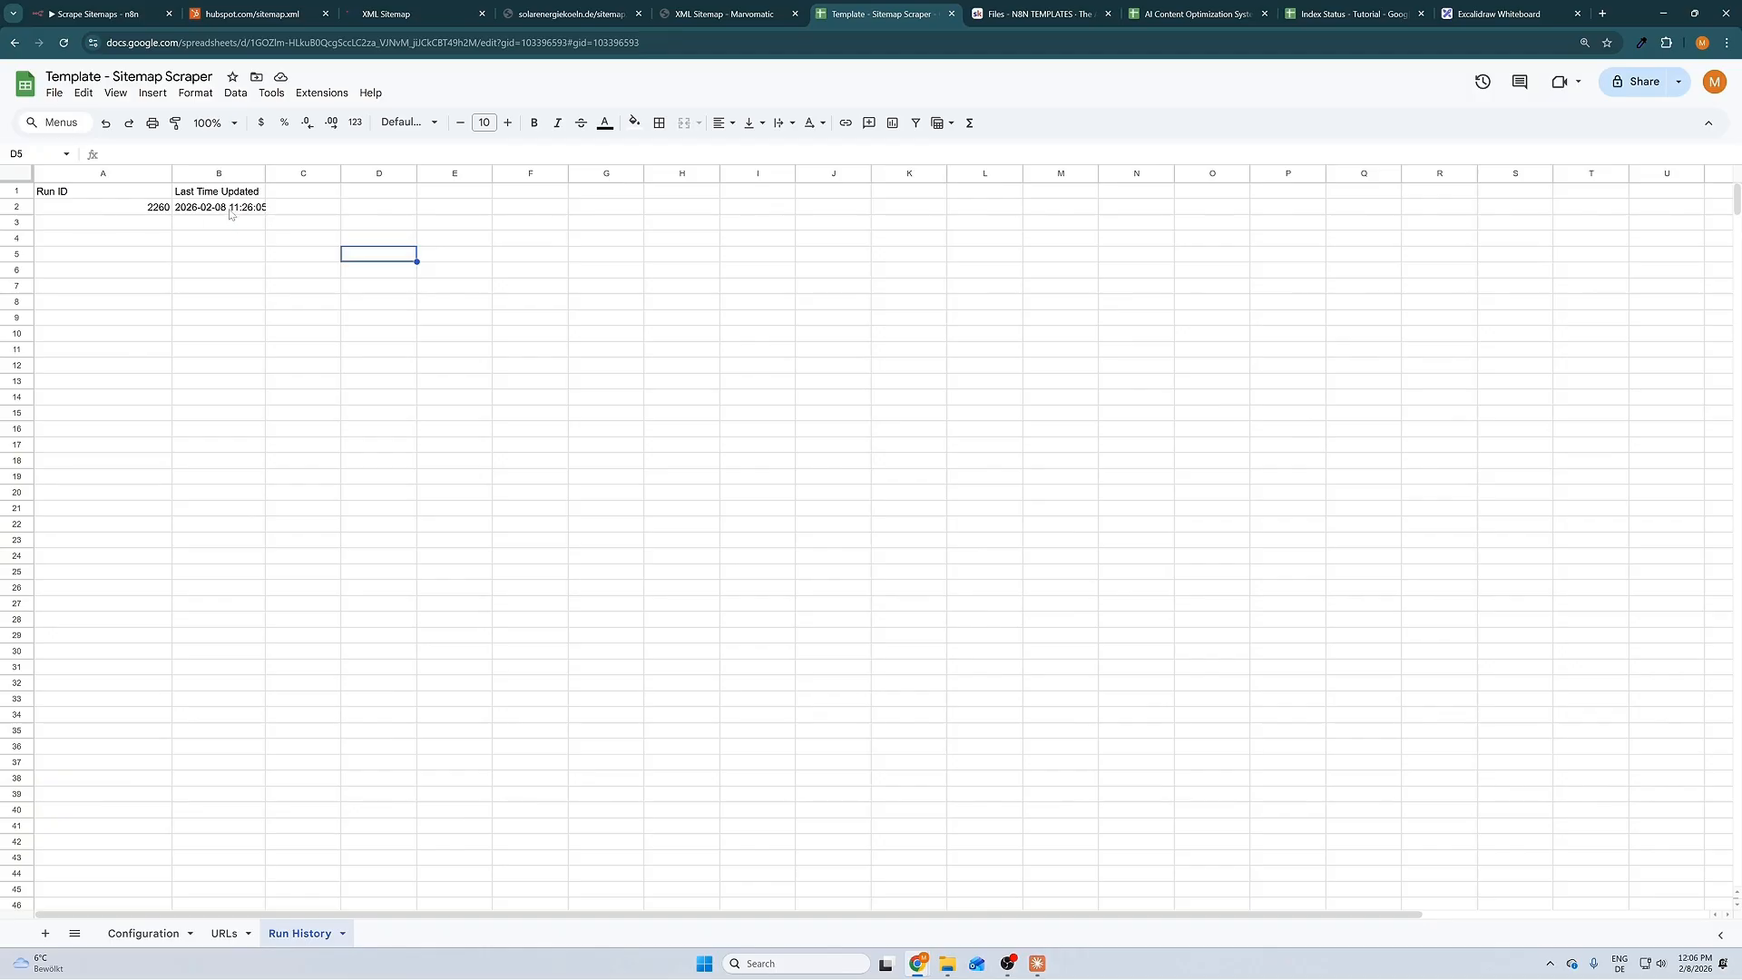
# - Switch to n8n and look over the Loop Over Domains and Add URLs sections of the Scrape Sitemaps workflow
pyautogui.click(112, 9)
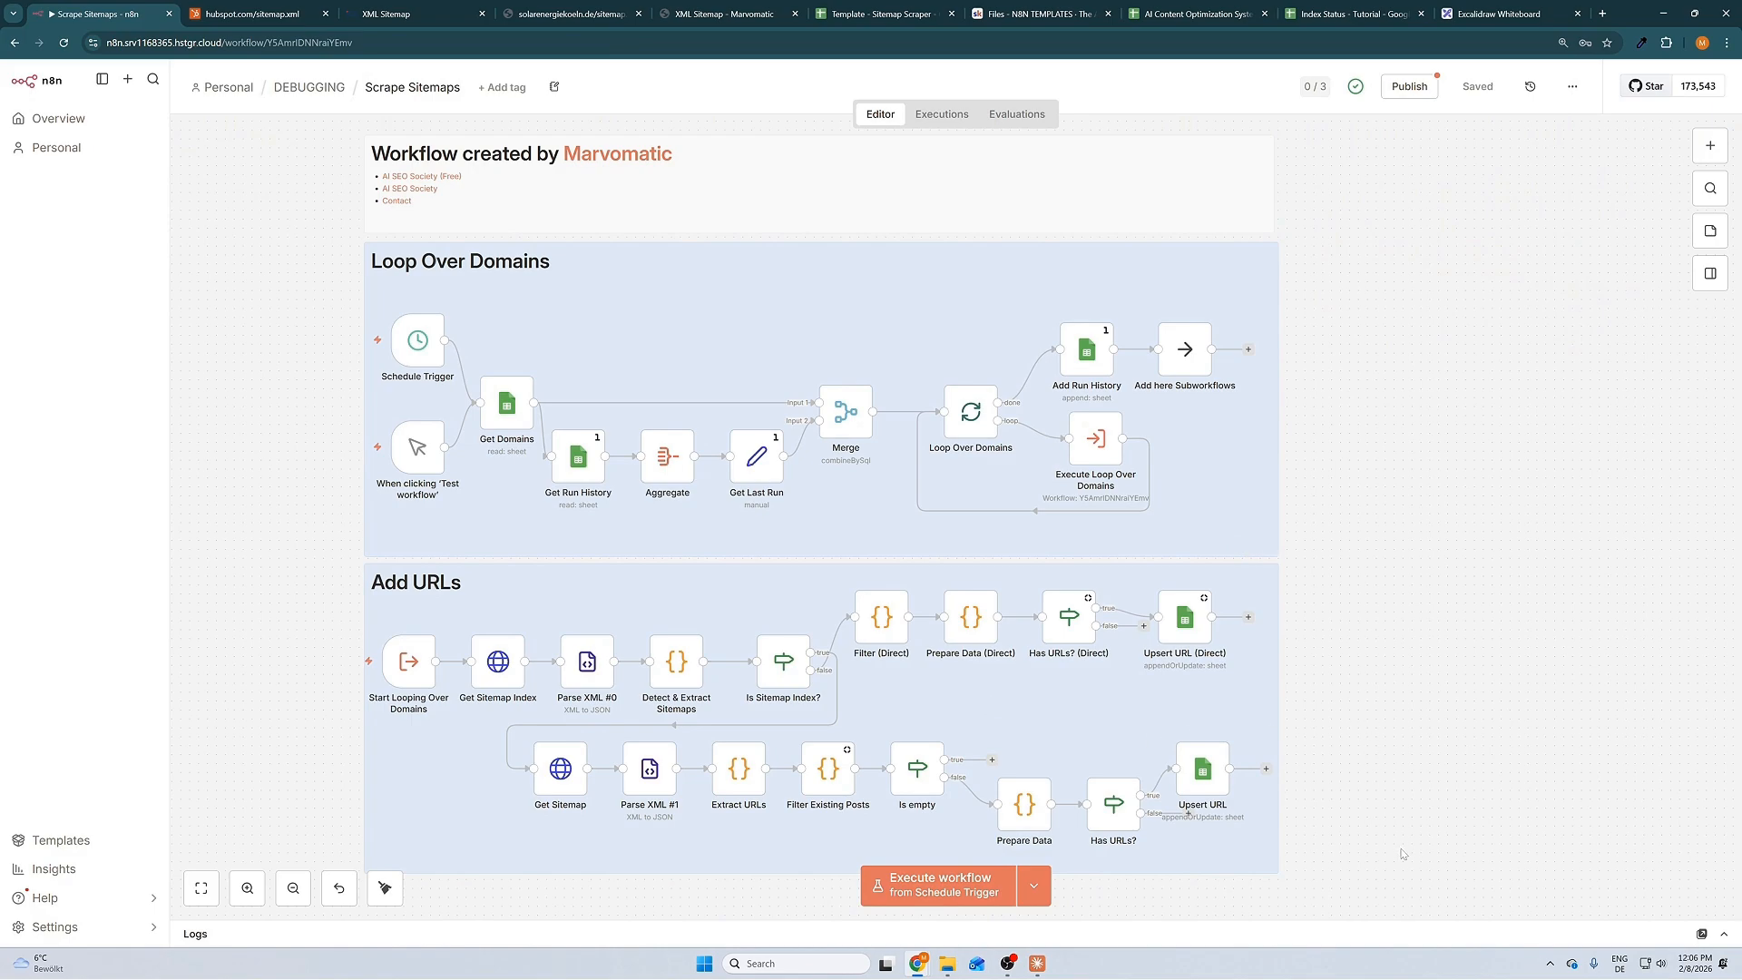
pyautogui.moveTo(1415, 864); pyautogui.dragTo(684, 728)
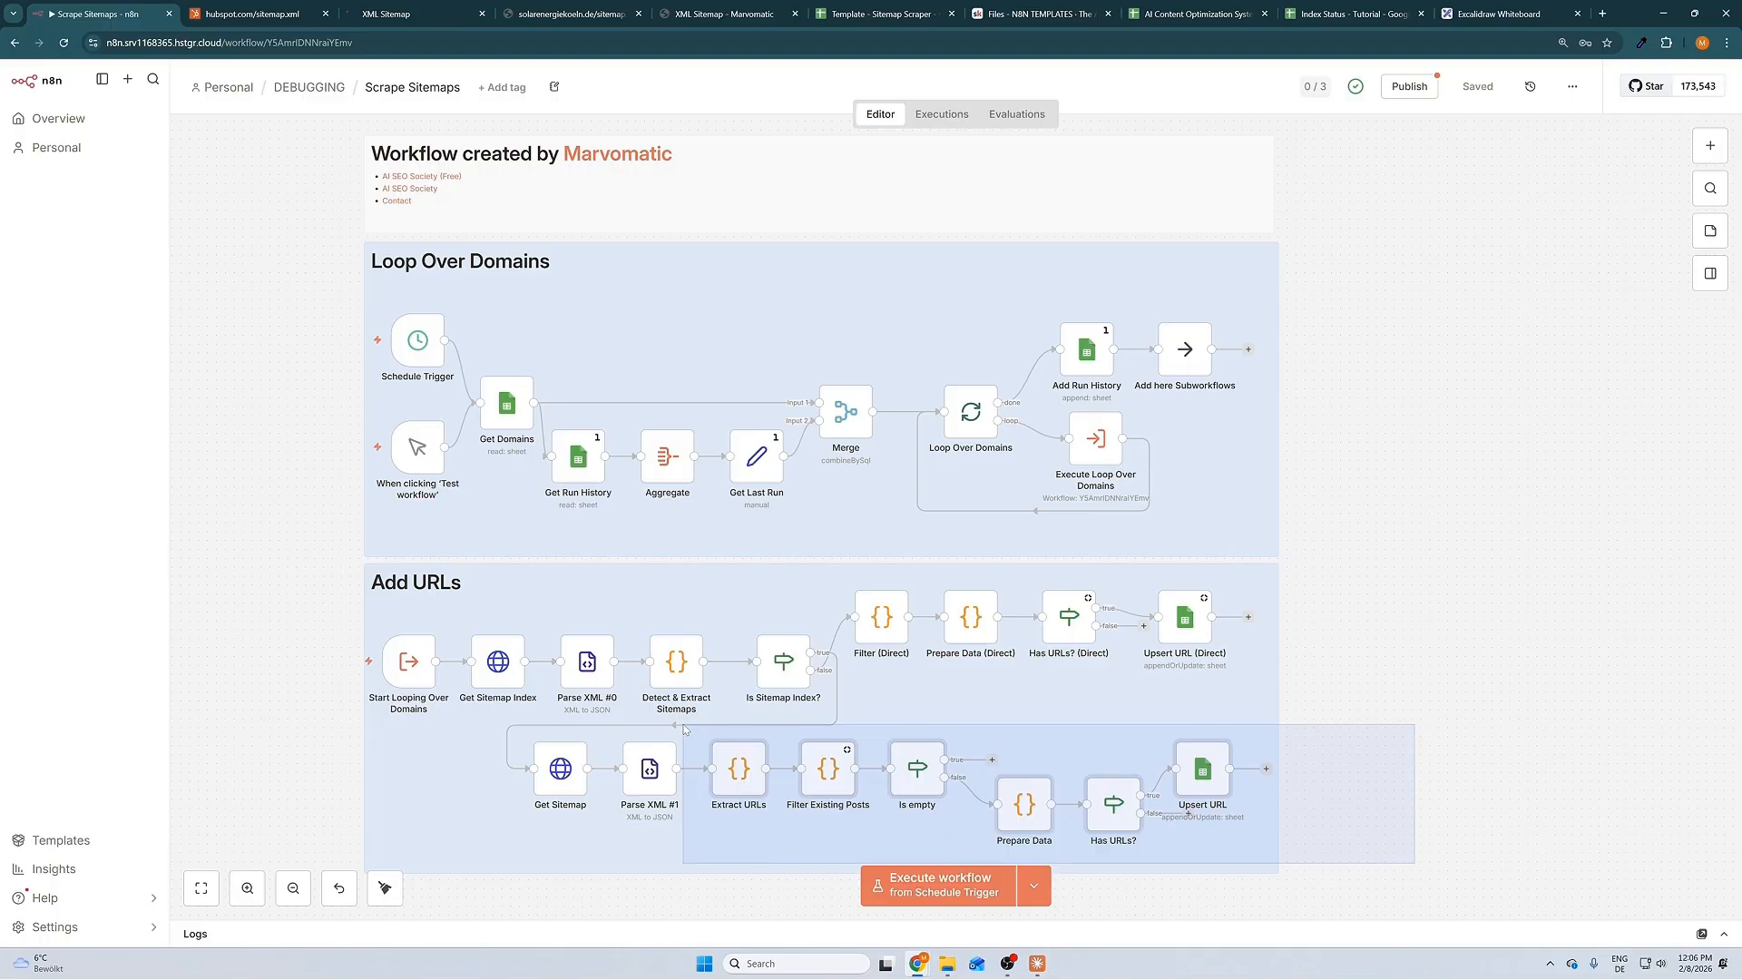
pyautogui.moveTo(684, 729); pyautogui.dragTo(334, 281)
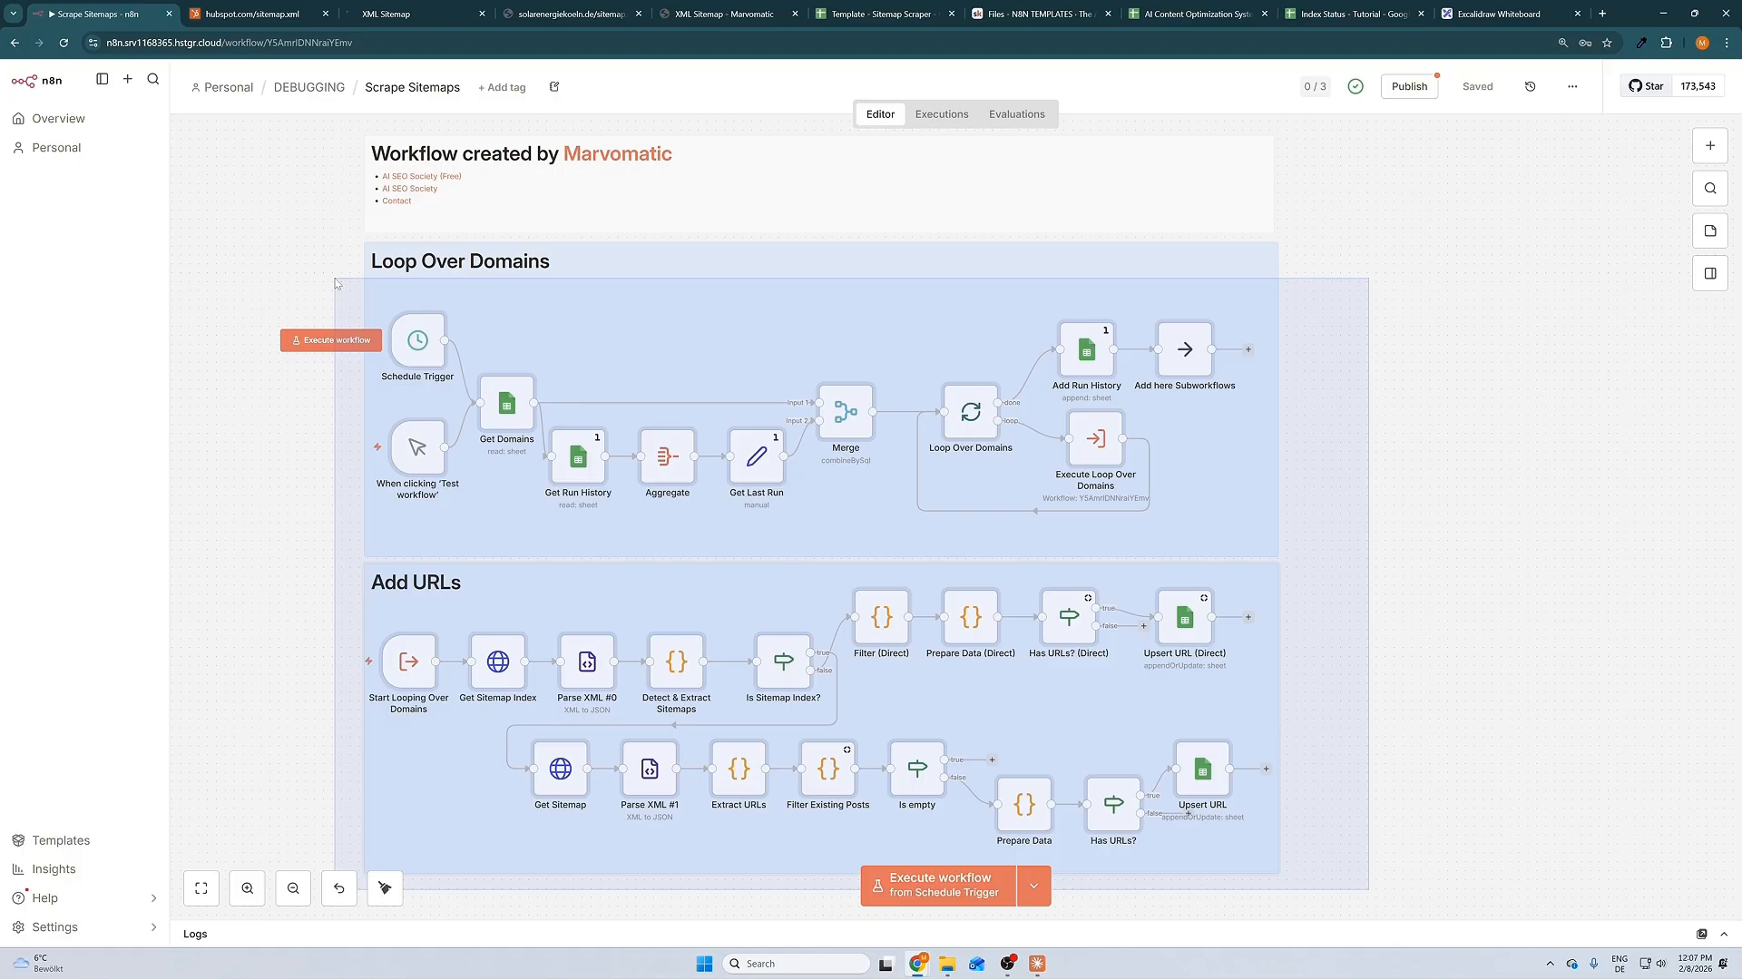
pyautogui.moveTo(335, 283); pyautogui.dragTo(335, 283)
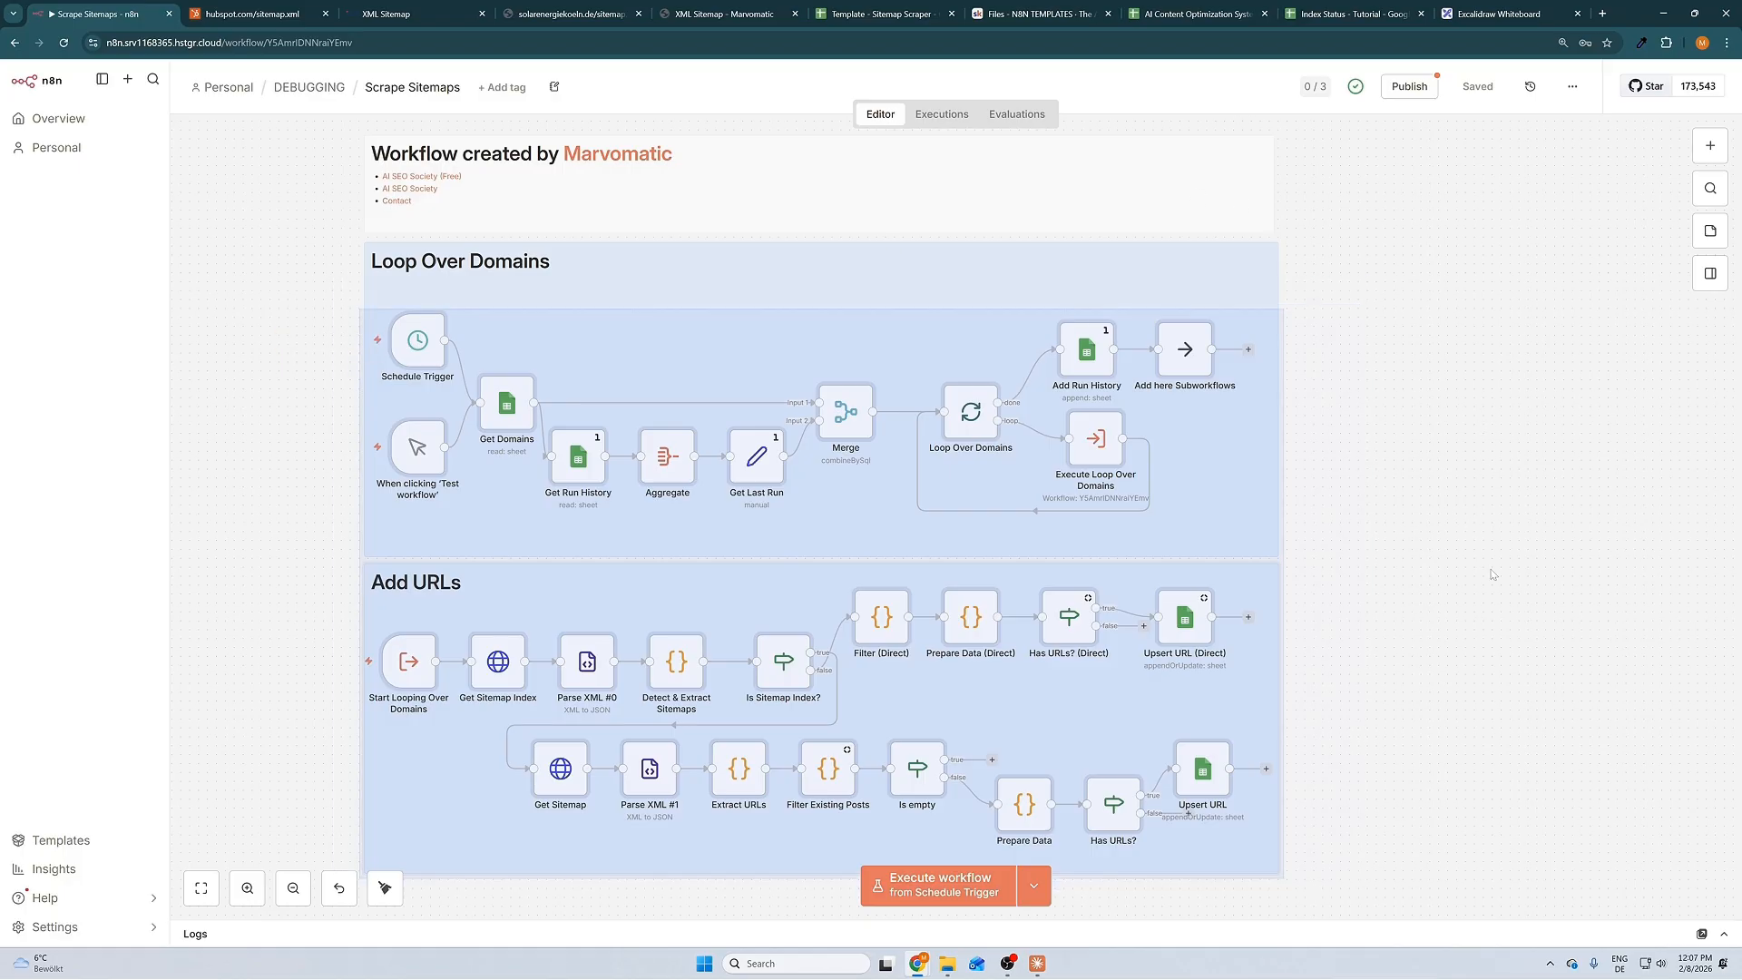
# - Switch to the Excalidraw whiteboard and select the Sitemap Scraper block at the base of the diagram
pyautogui.click(1530, 14)
pyautogui.moveTo(1252, 525); pyautogui.dragTo(539, 424)
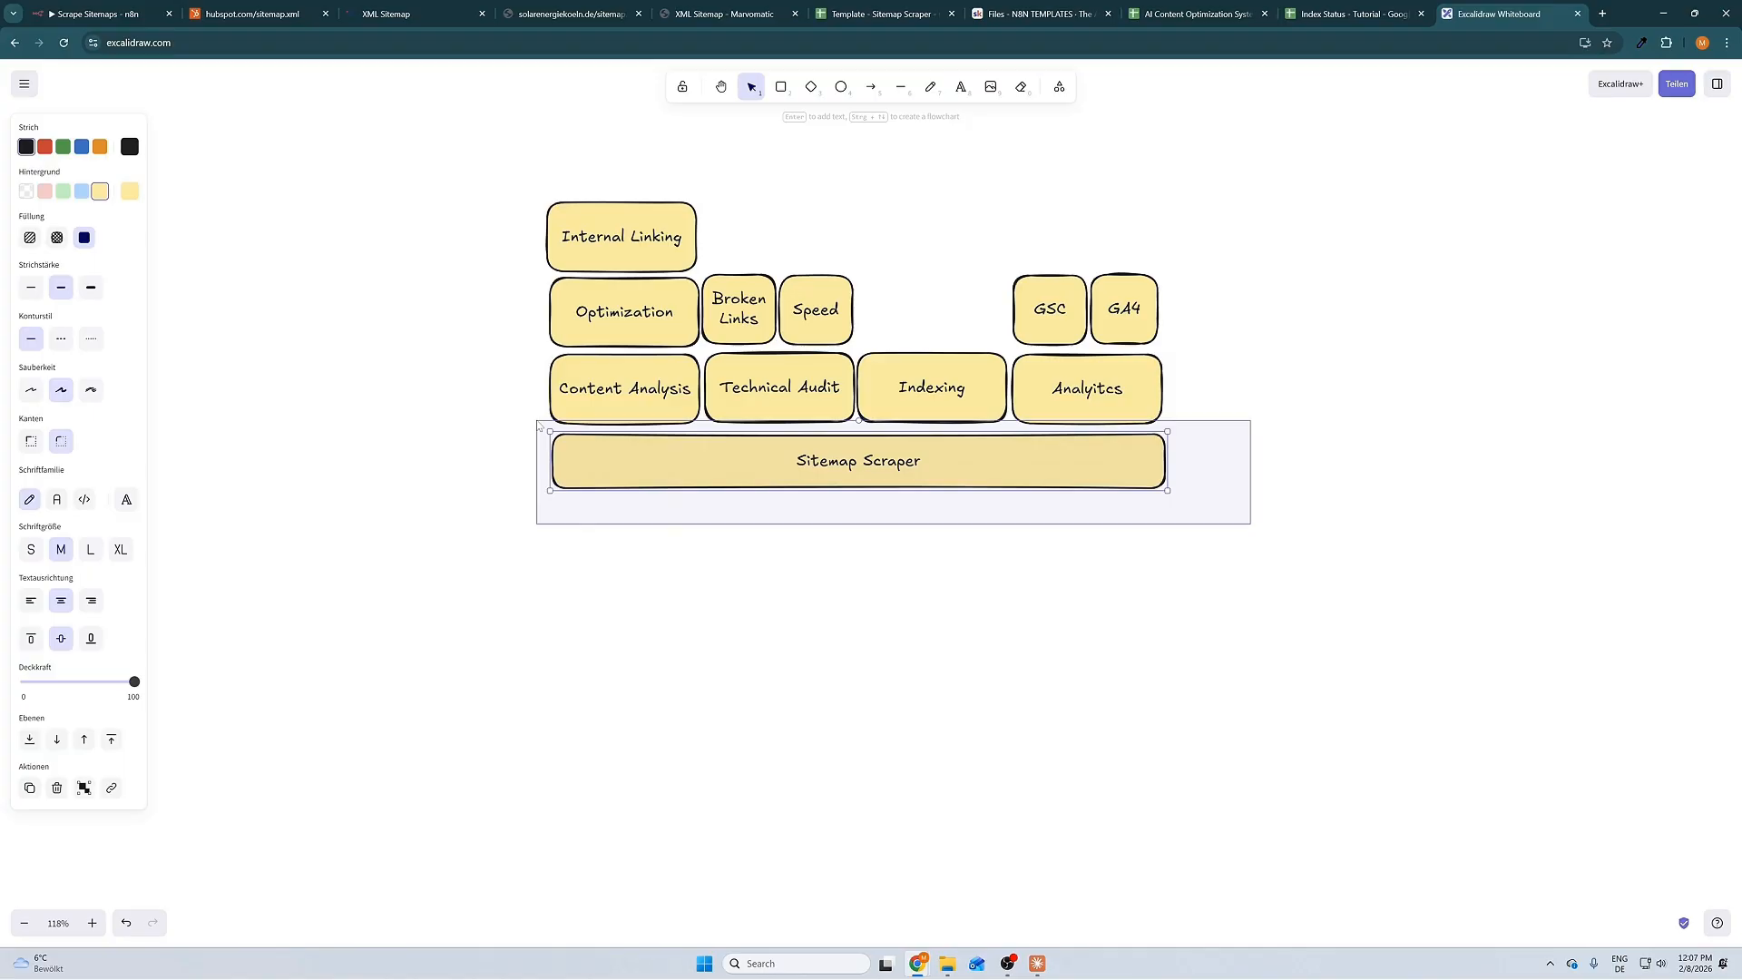
pyautogui.moveTo(539, 424); pyautogui.dragTo(539, 424)
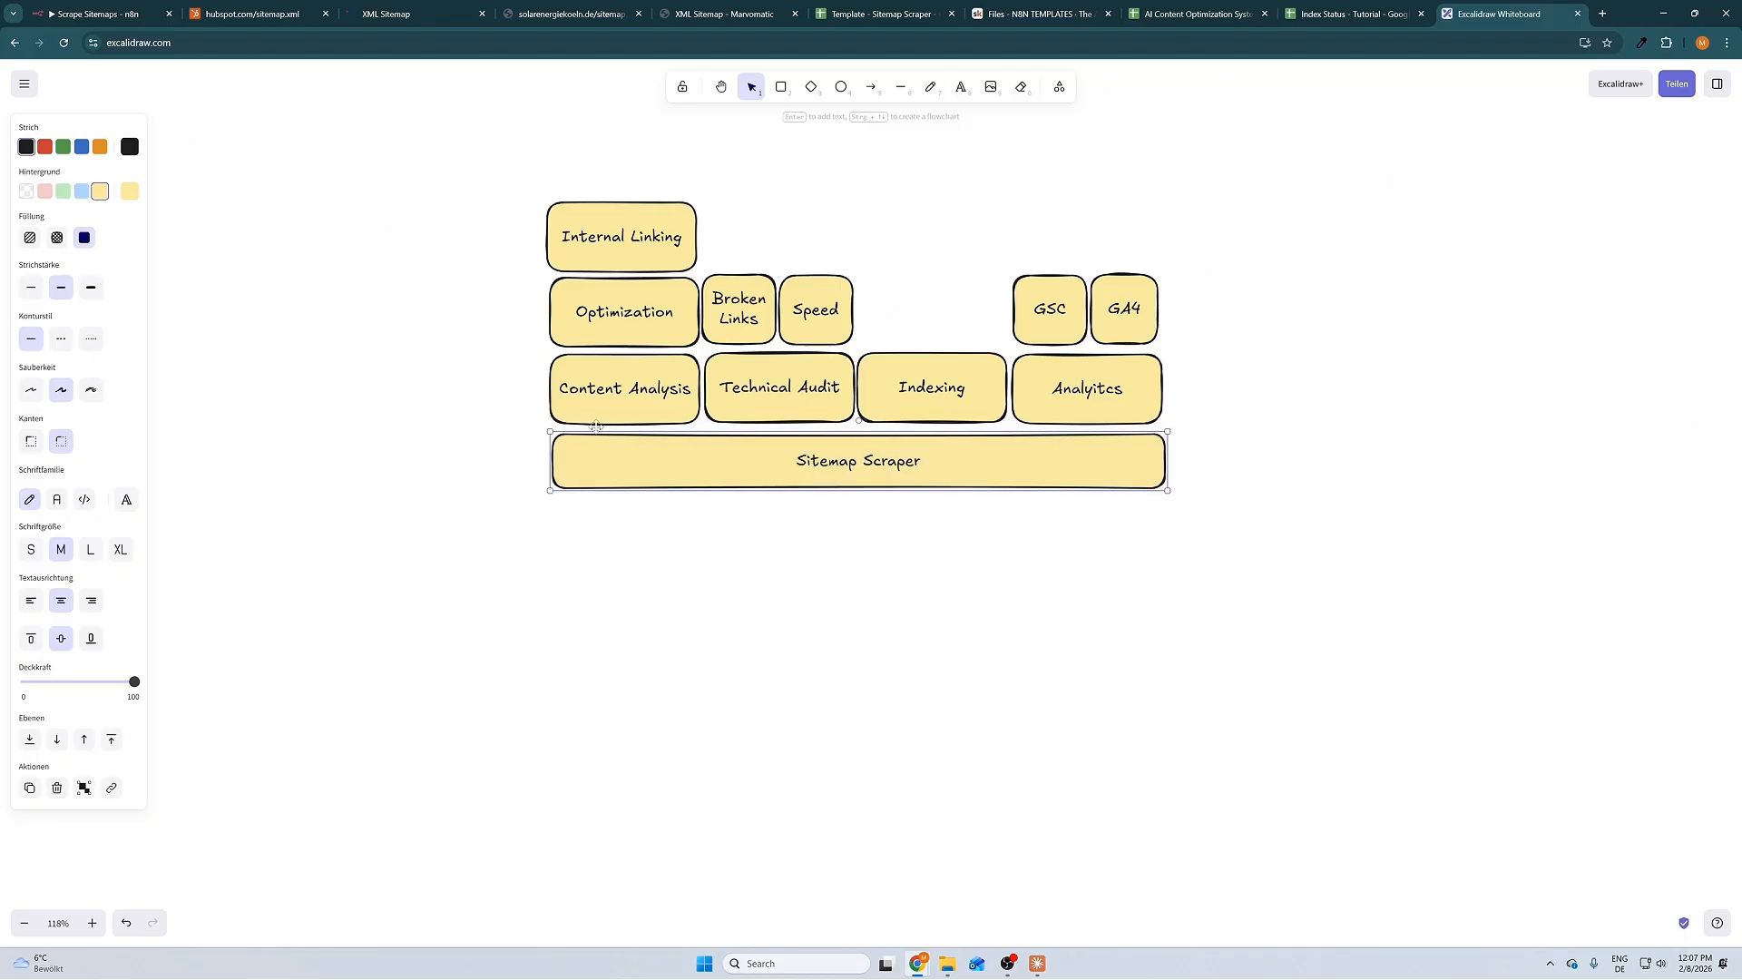
# - Examine marvomatic.com's sitemap index and its page-sitemap.xml, and compare them with the URLs sheet of the sitemap scraper spreadsheet
pyautogui.click(726, 14)
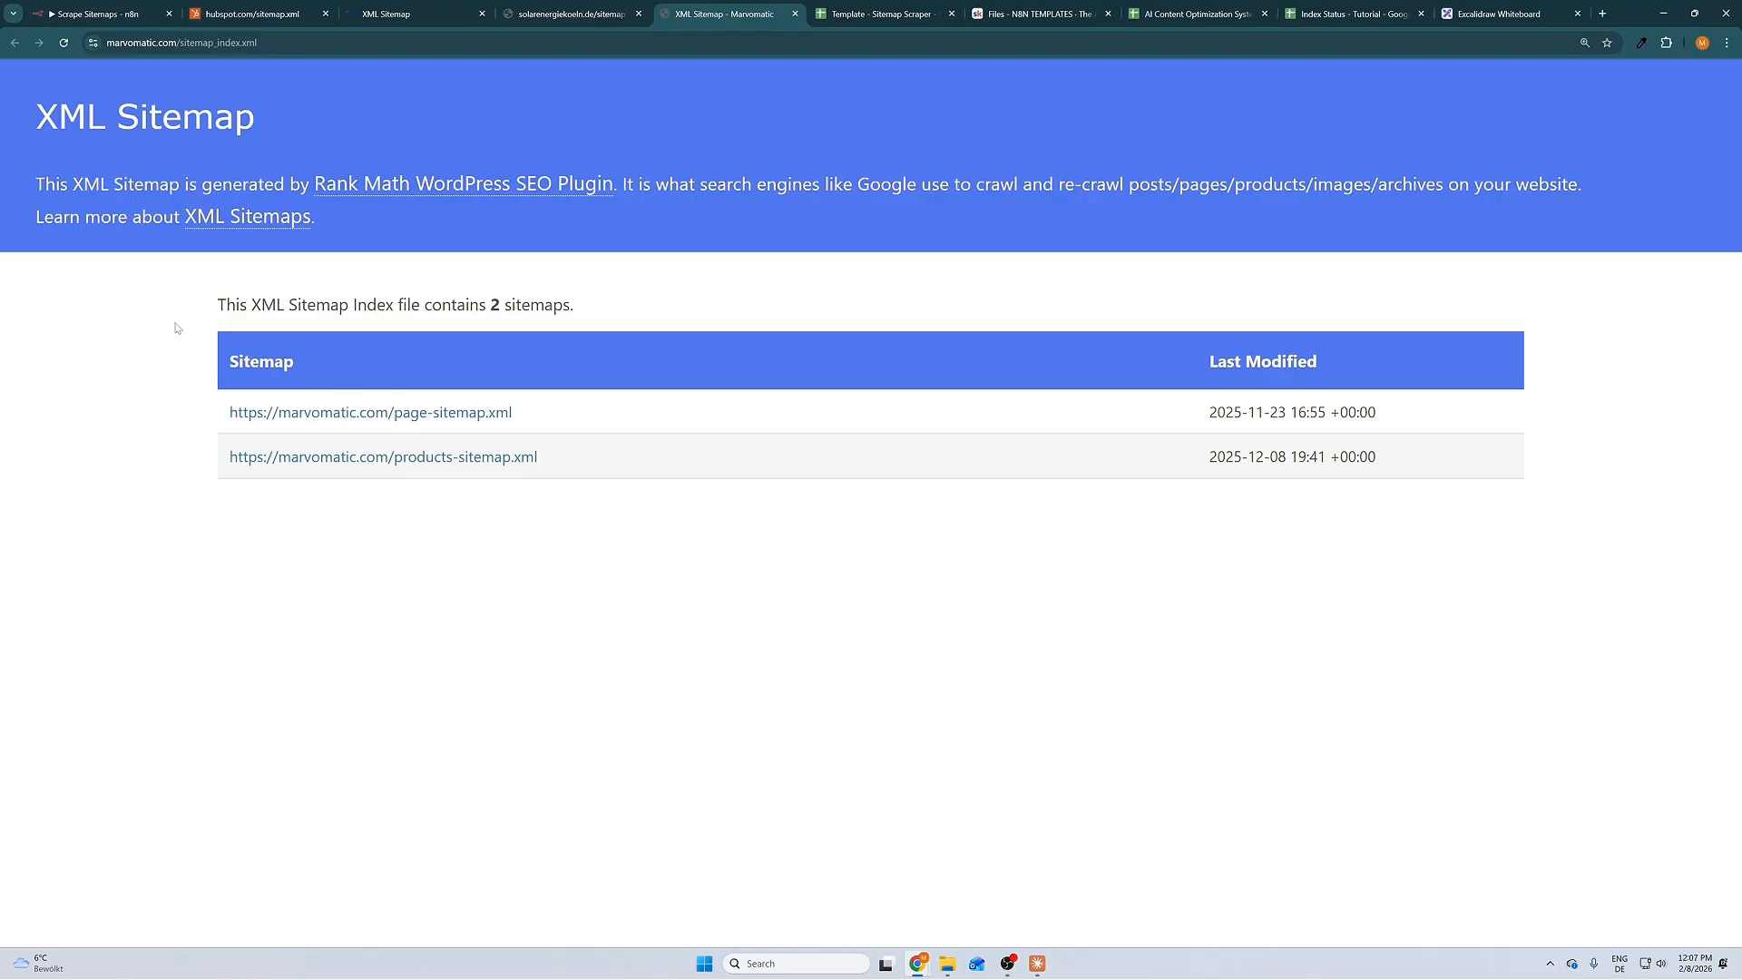
pyautogui.hotkey('ctrl', 'a')
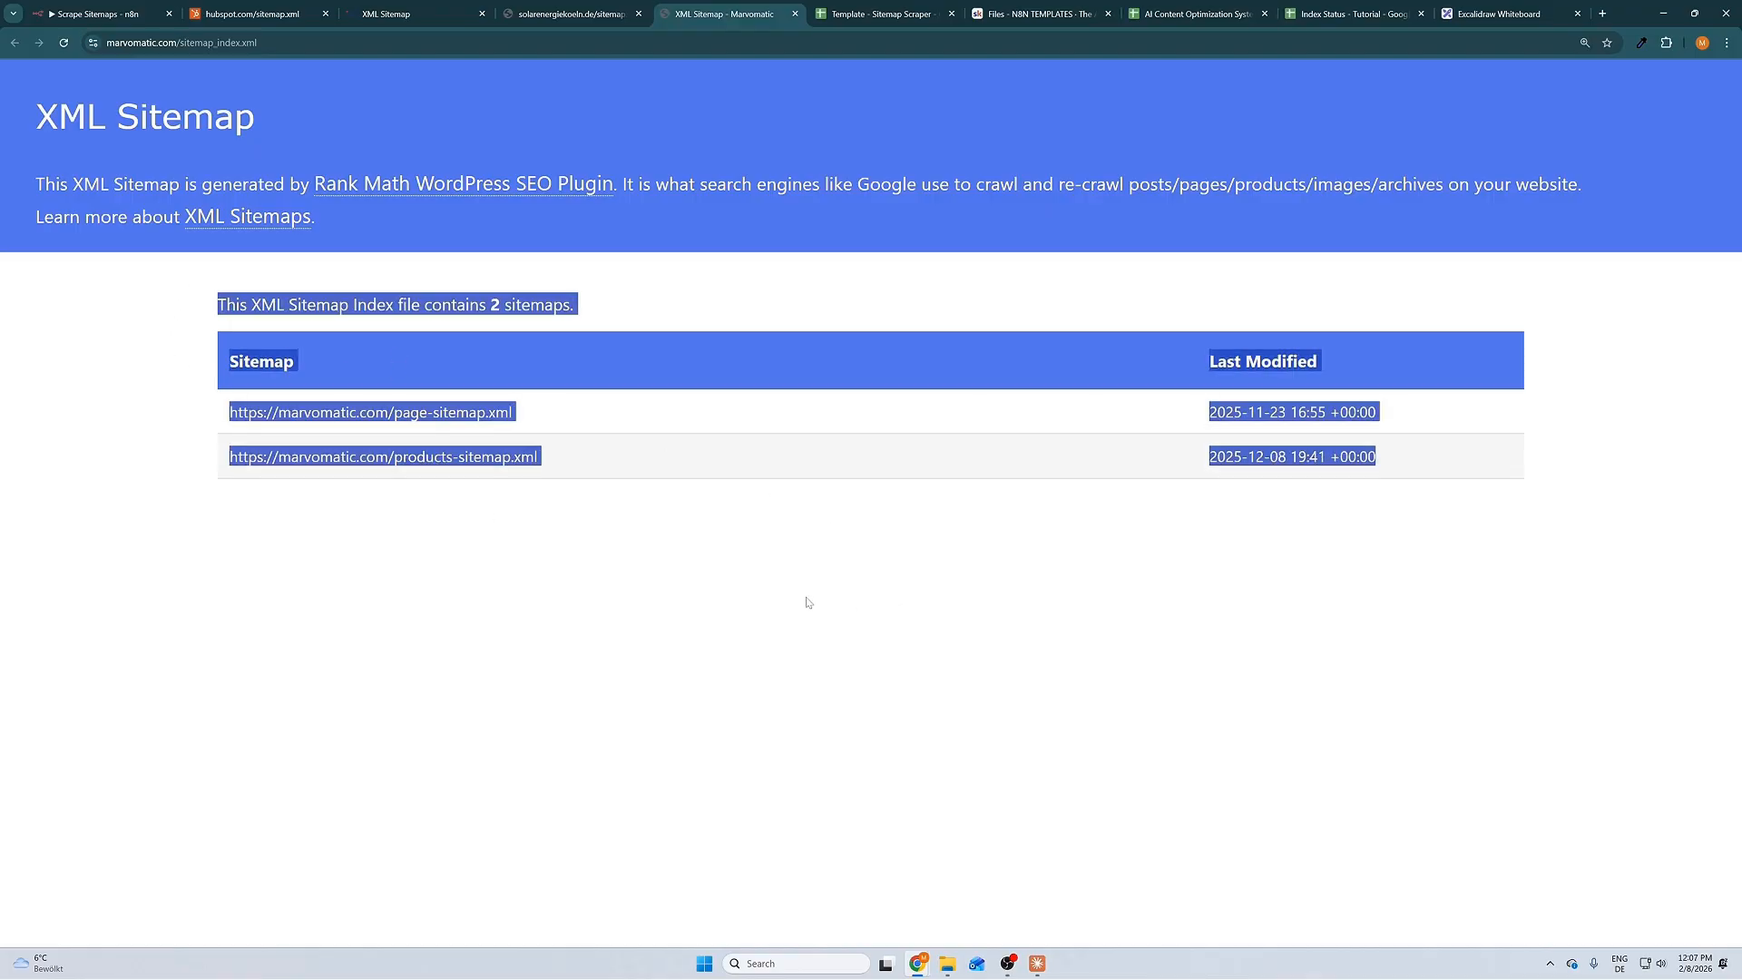
pyautogui.click(863, 603)
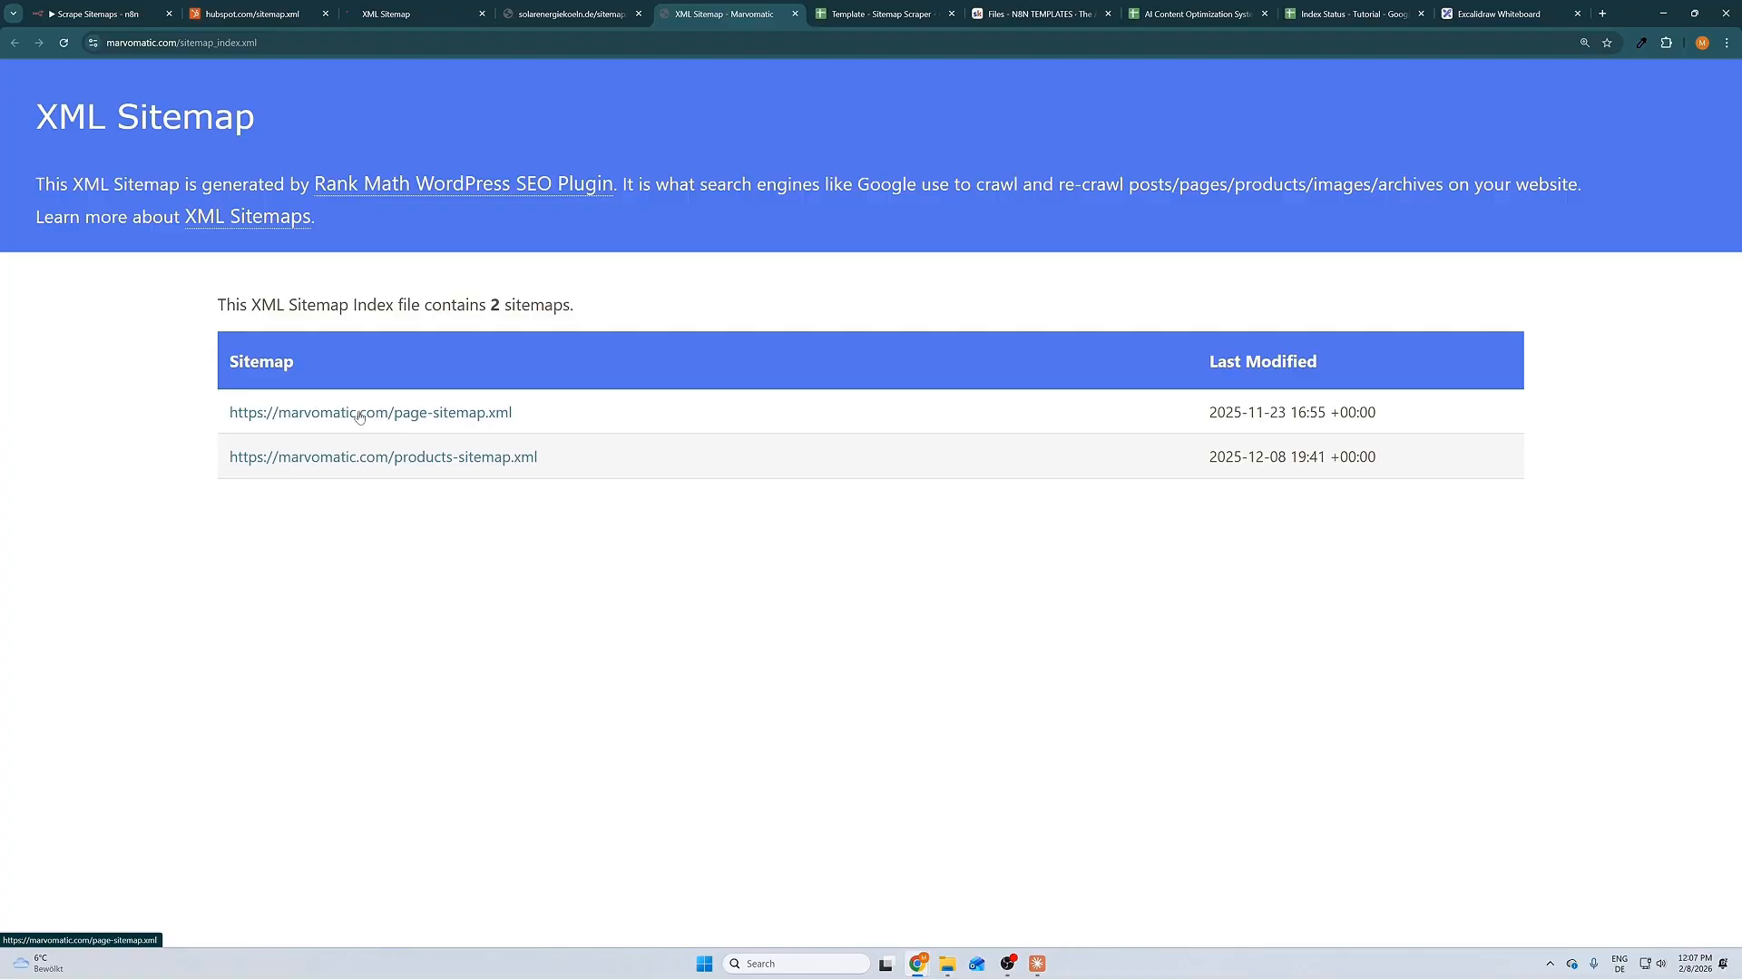
pyautogui.click(408, 418)
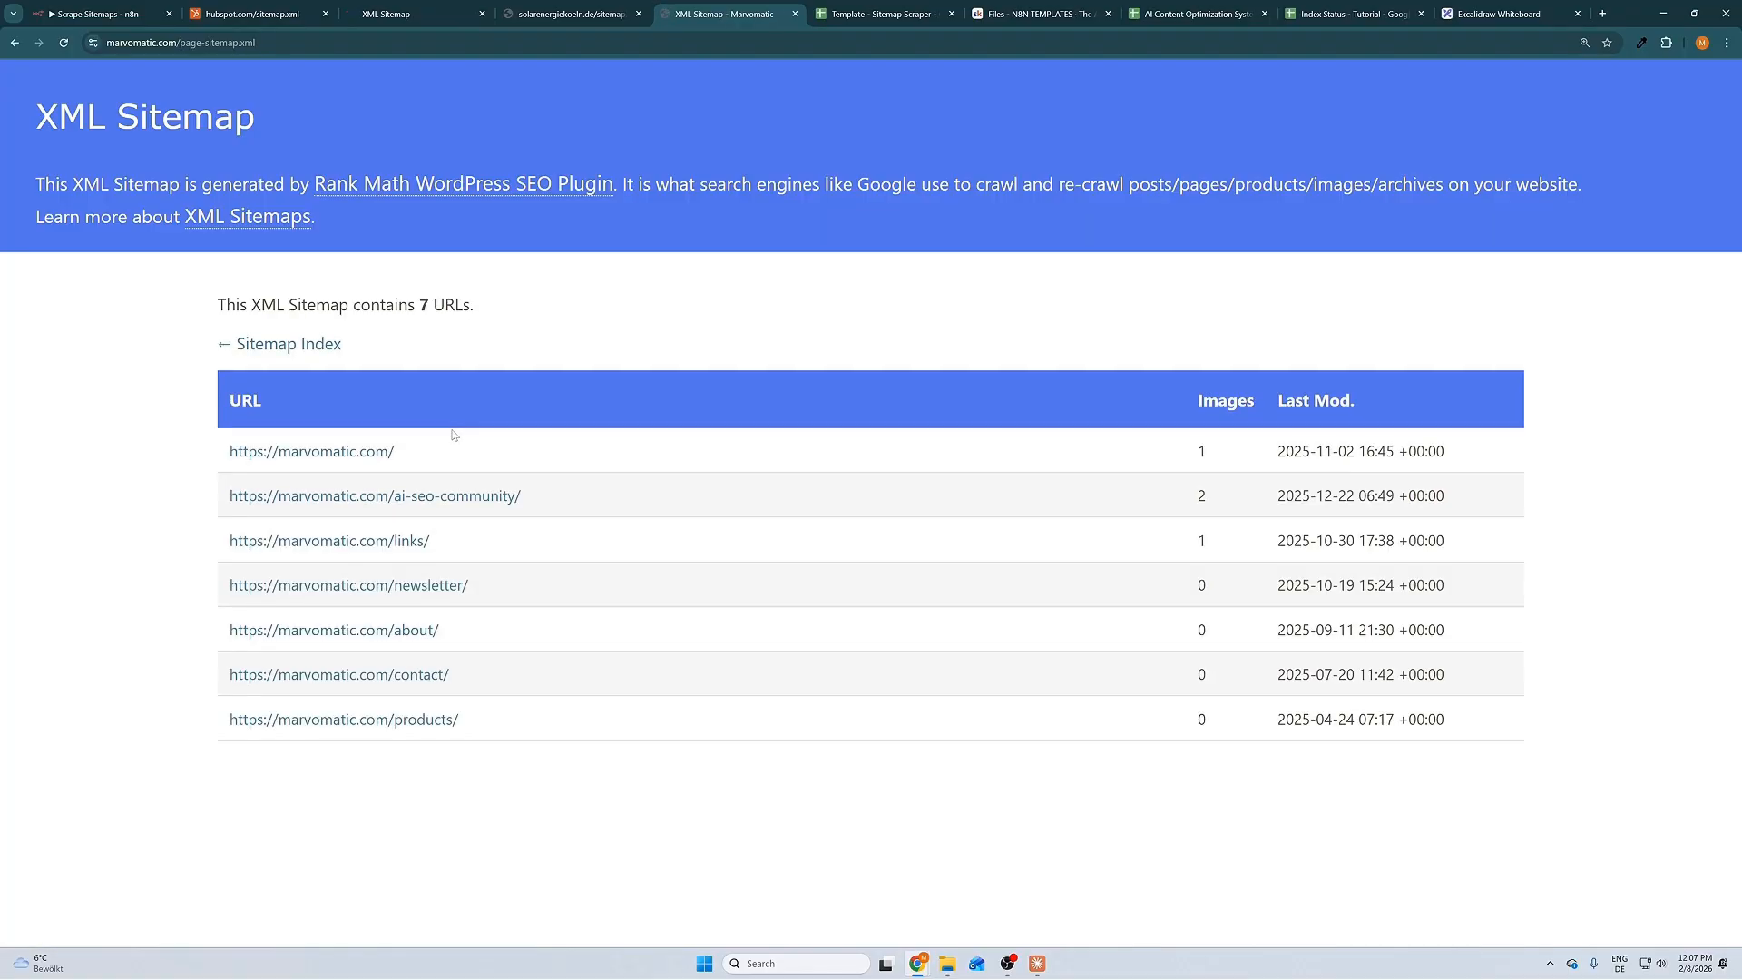
pyautogui.click(906, 12)
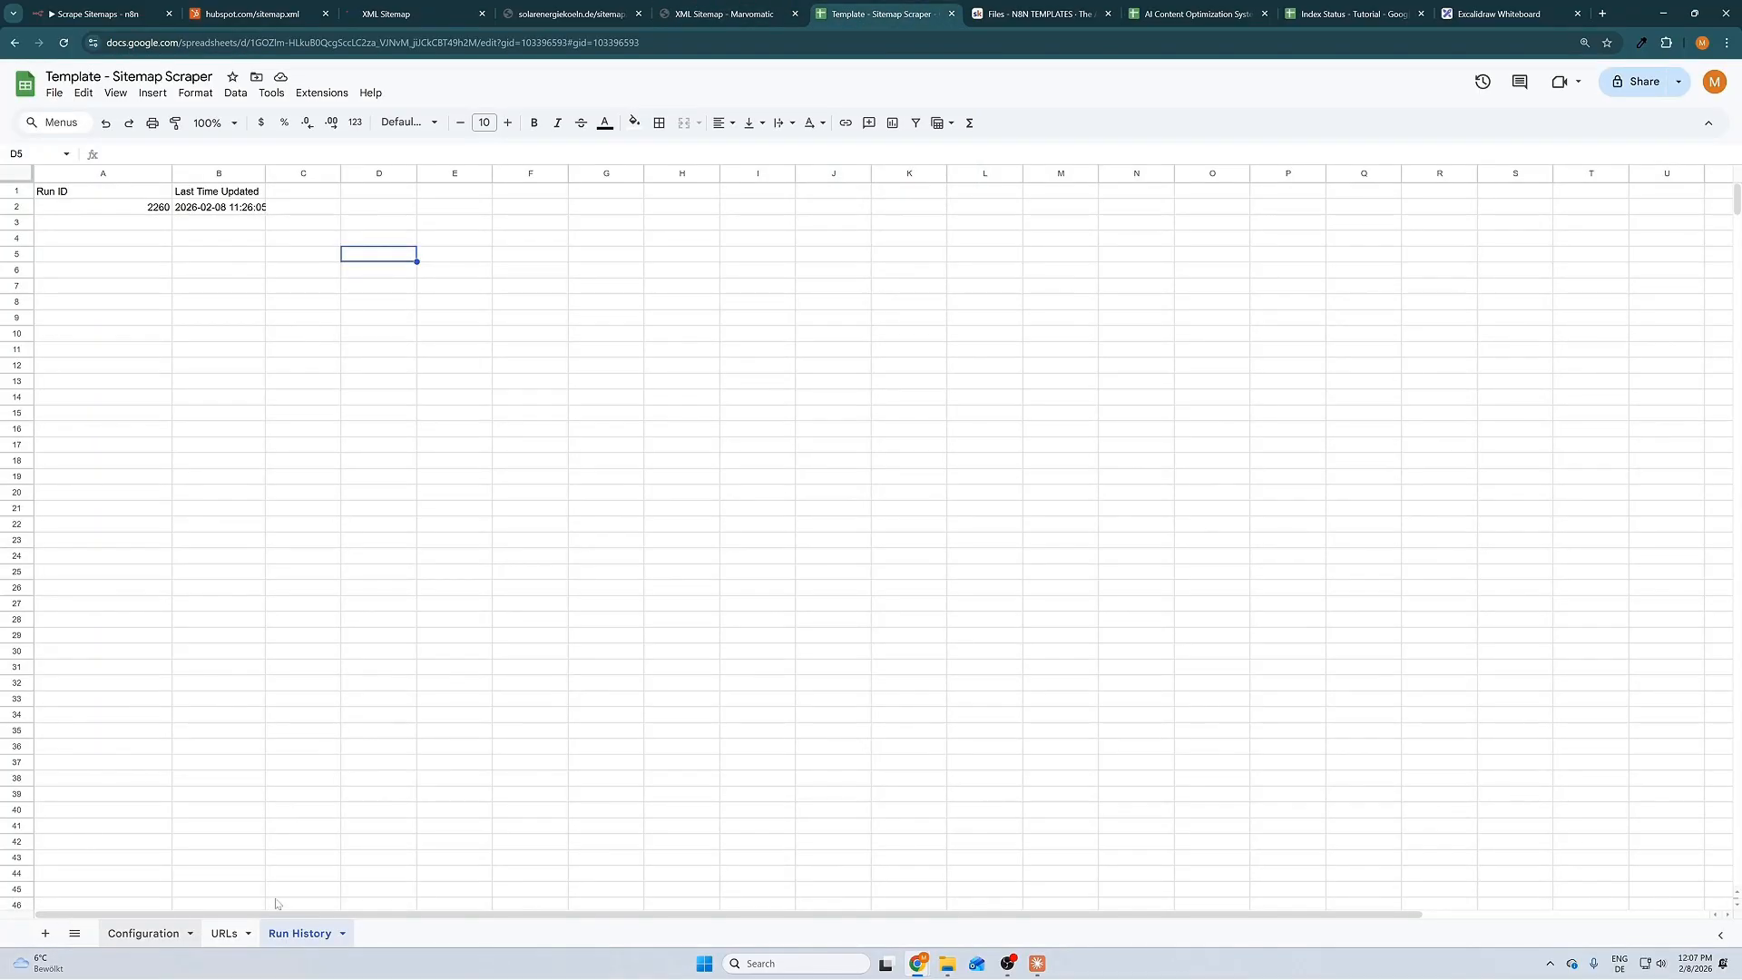
pyautogui.click(224, 933)
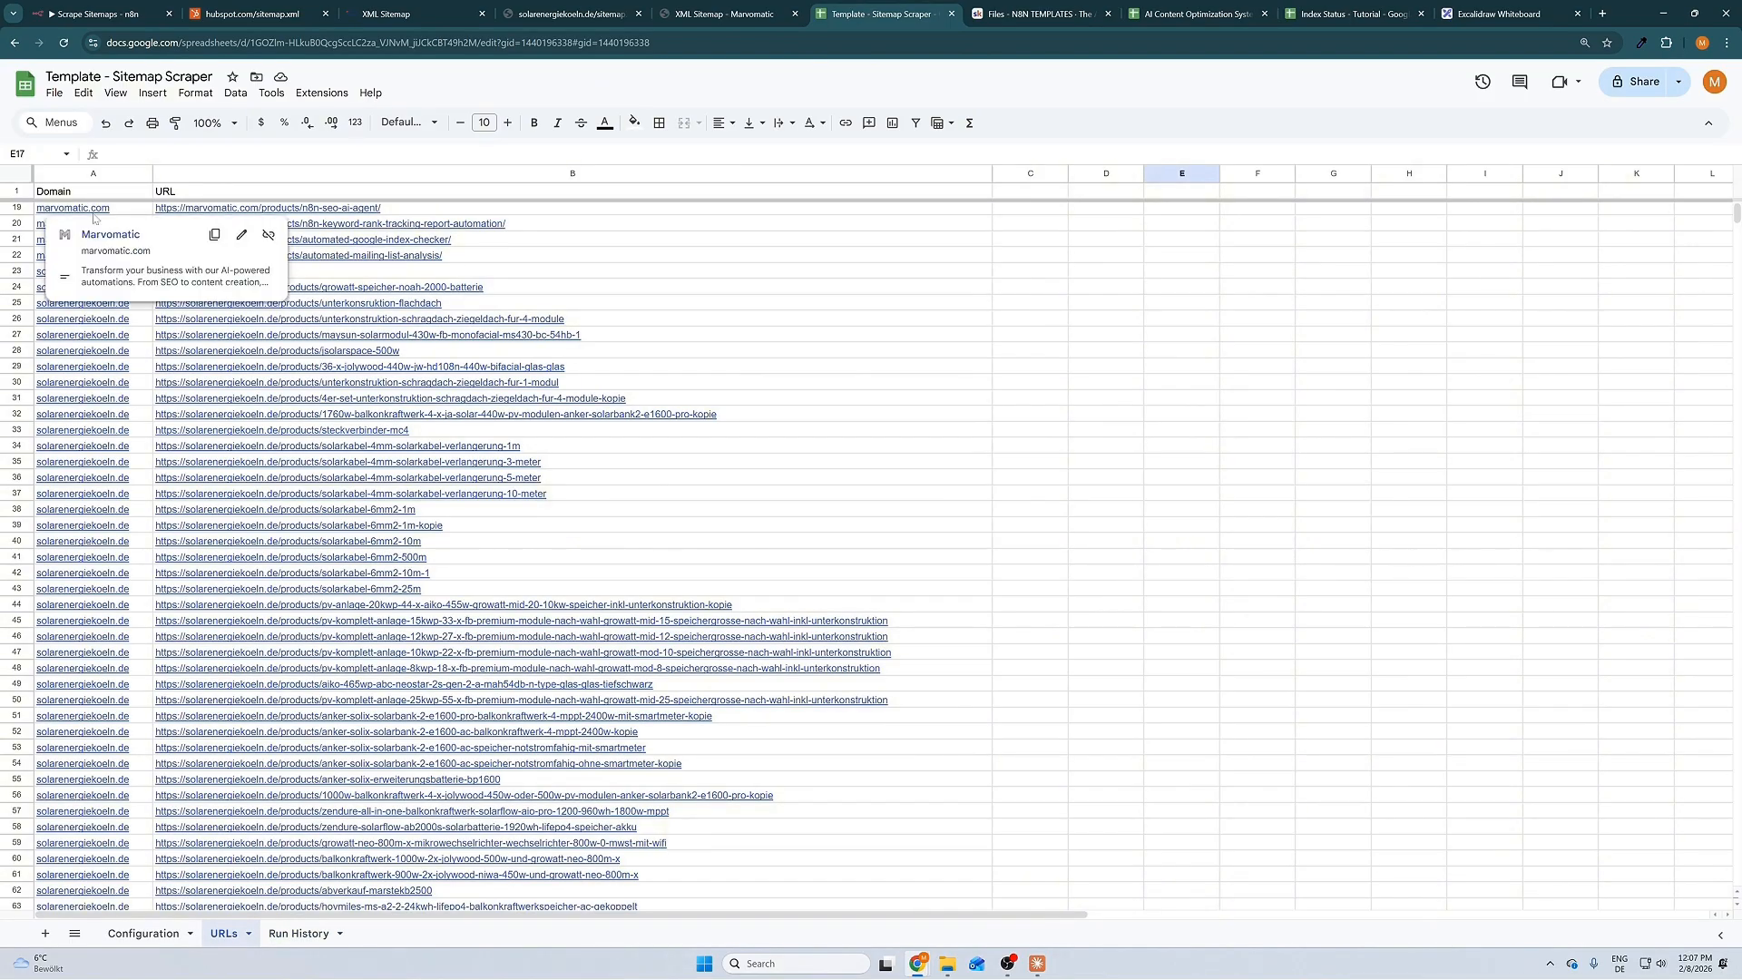
# - Switch to the Excalidraw whiteboard and highlight the Indexing block and the GA4 block of the analytics group
pyautogui.click(1492, 13)
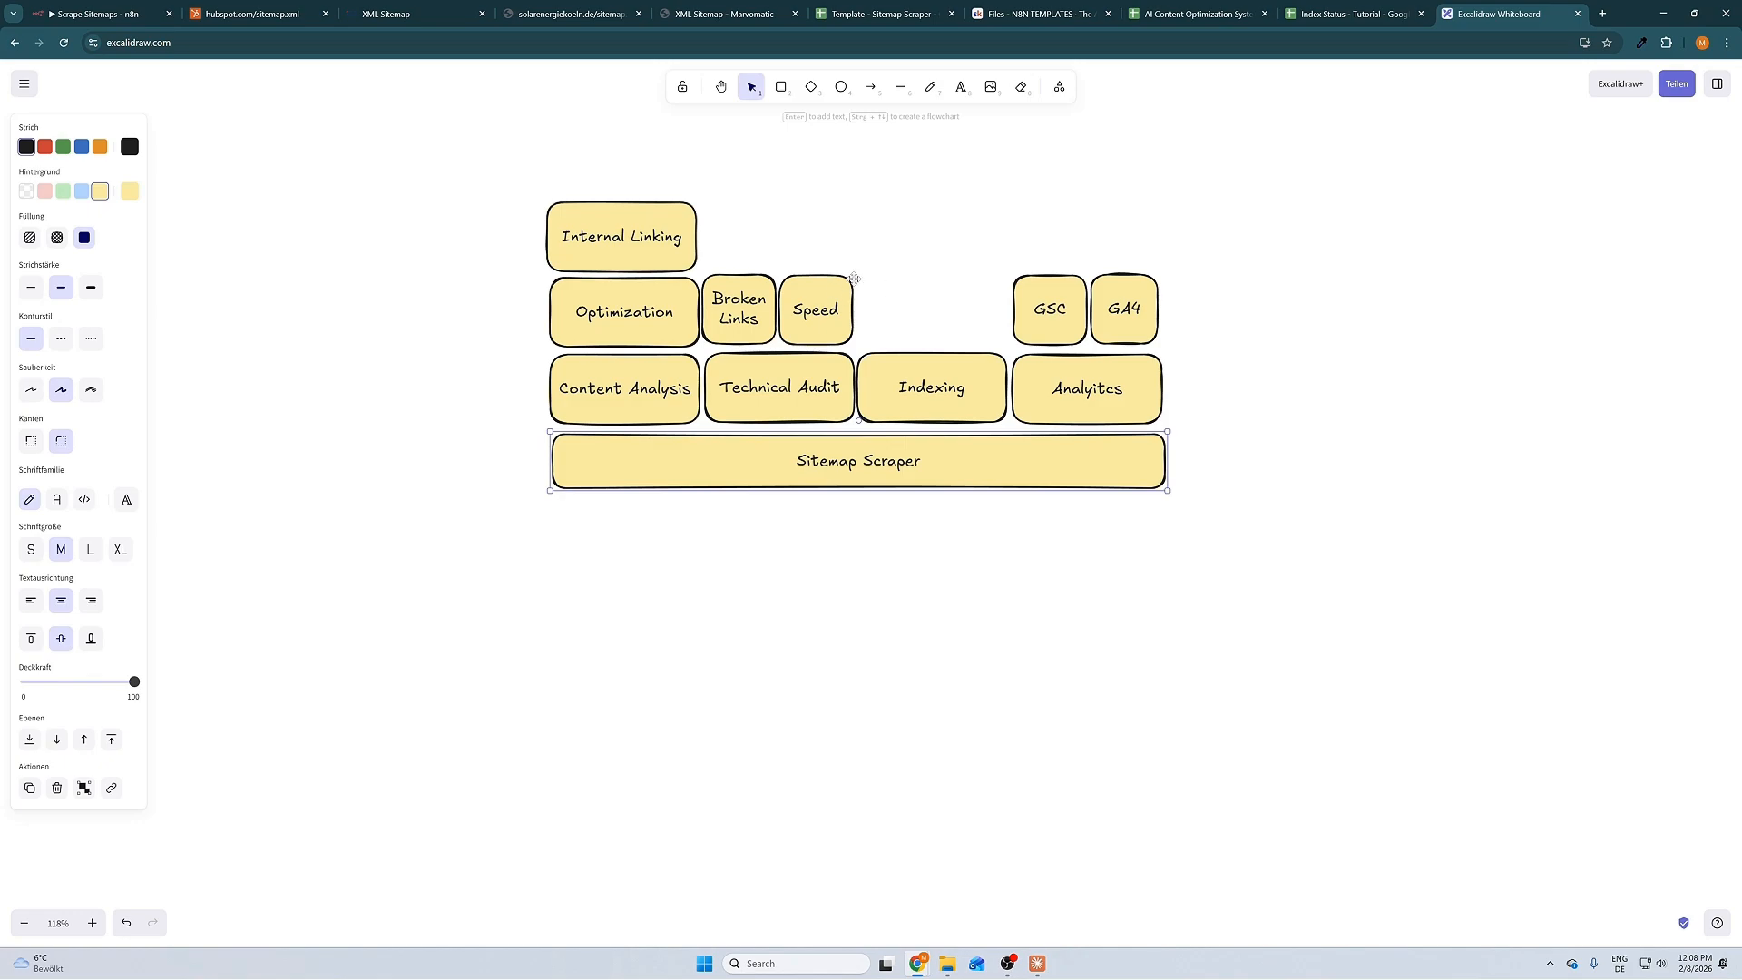
pyautogui.moveTo(853, 265); pyautogui.dragTo(1034, 535)
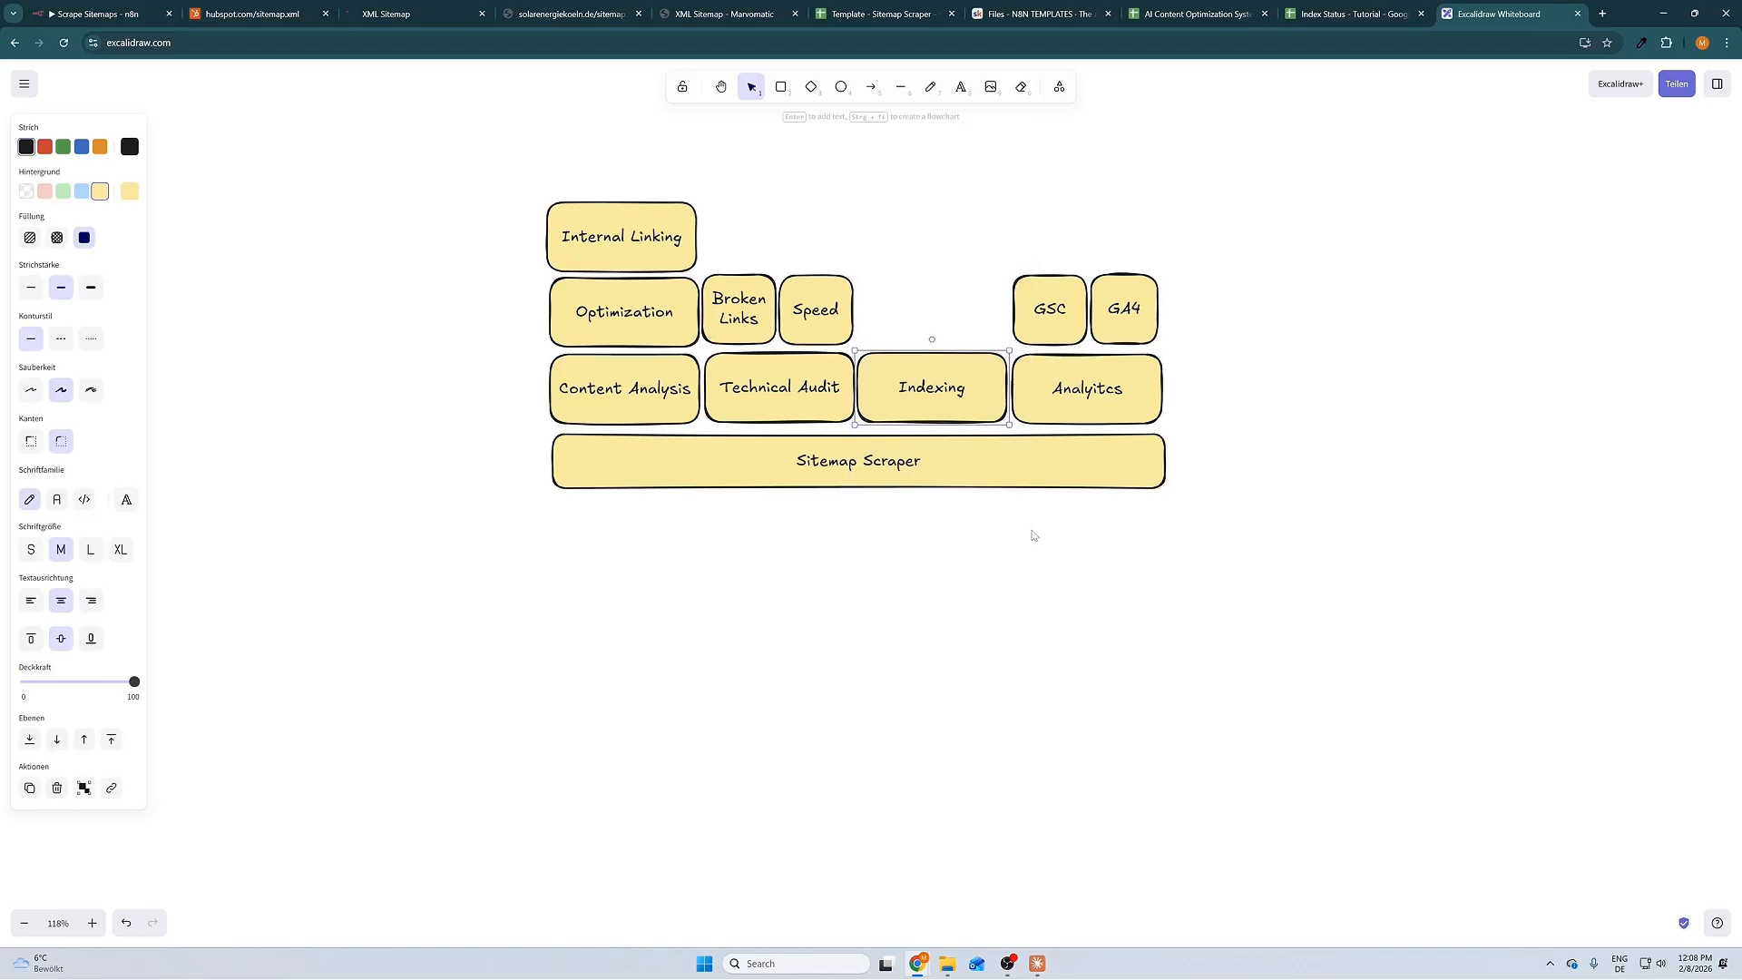
pyautogui.moveTo(1233, 432); pyautogui.dragTo(1023, 262)
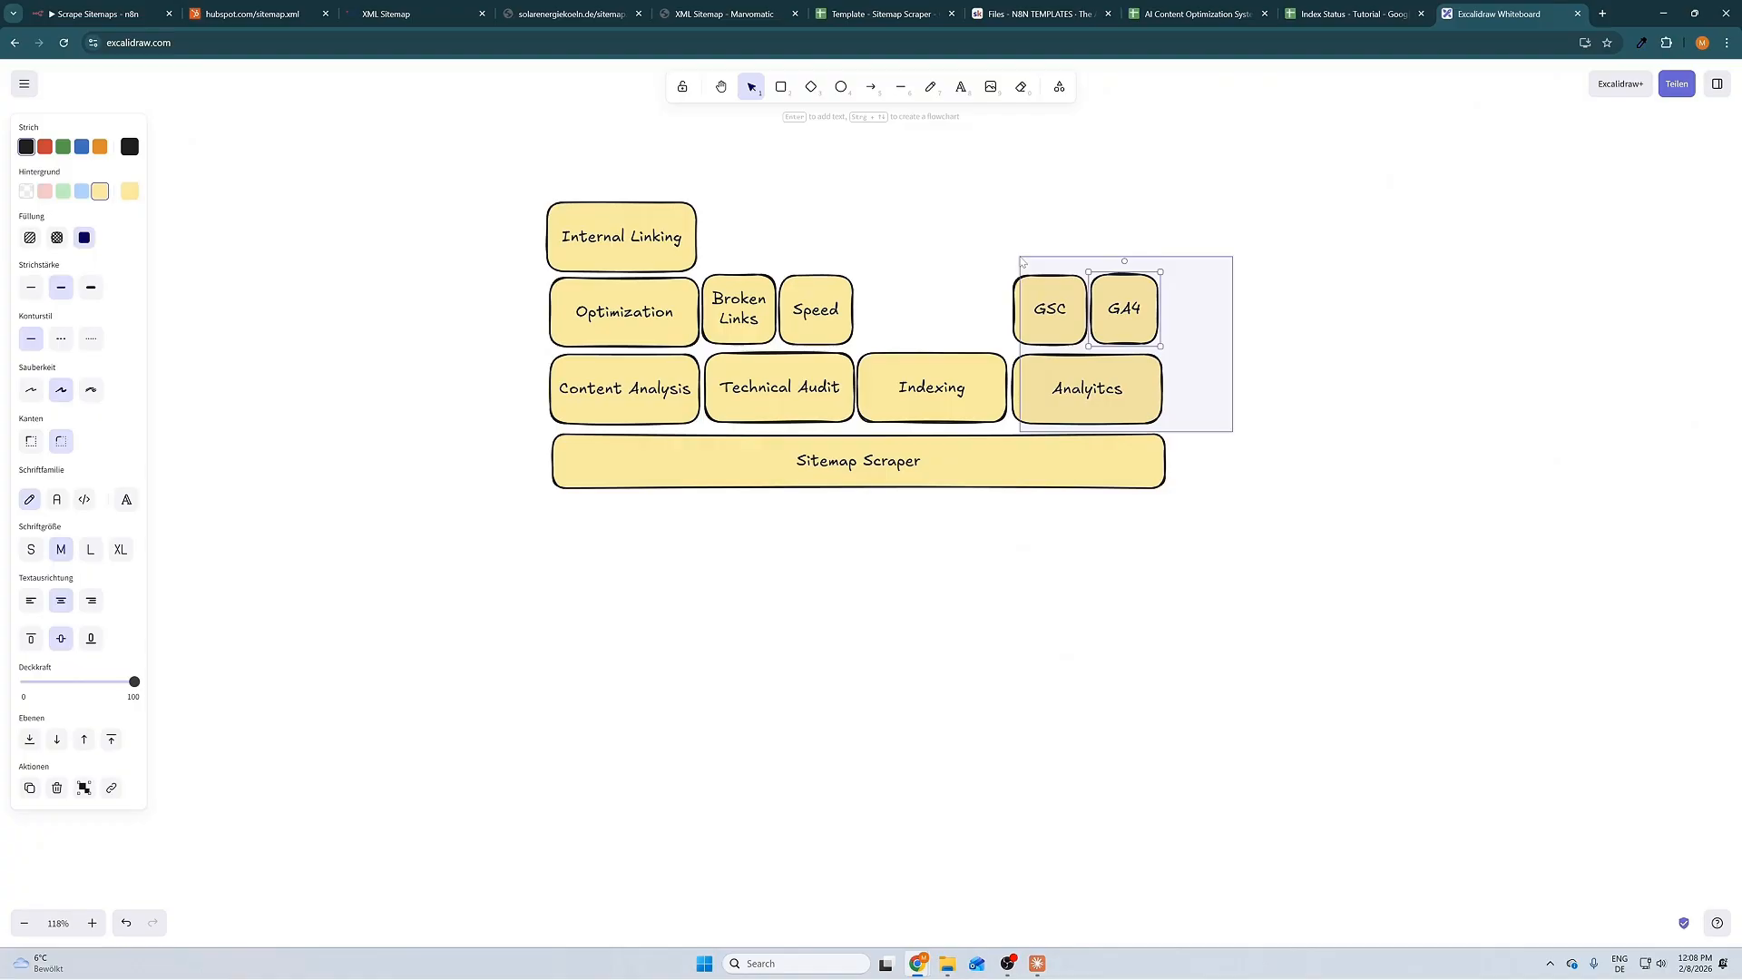
pyautogui.moveTo(1023, 263); pyautogui.dragTo(1023, 263)
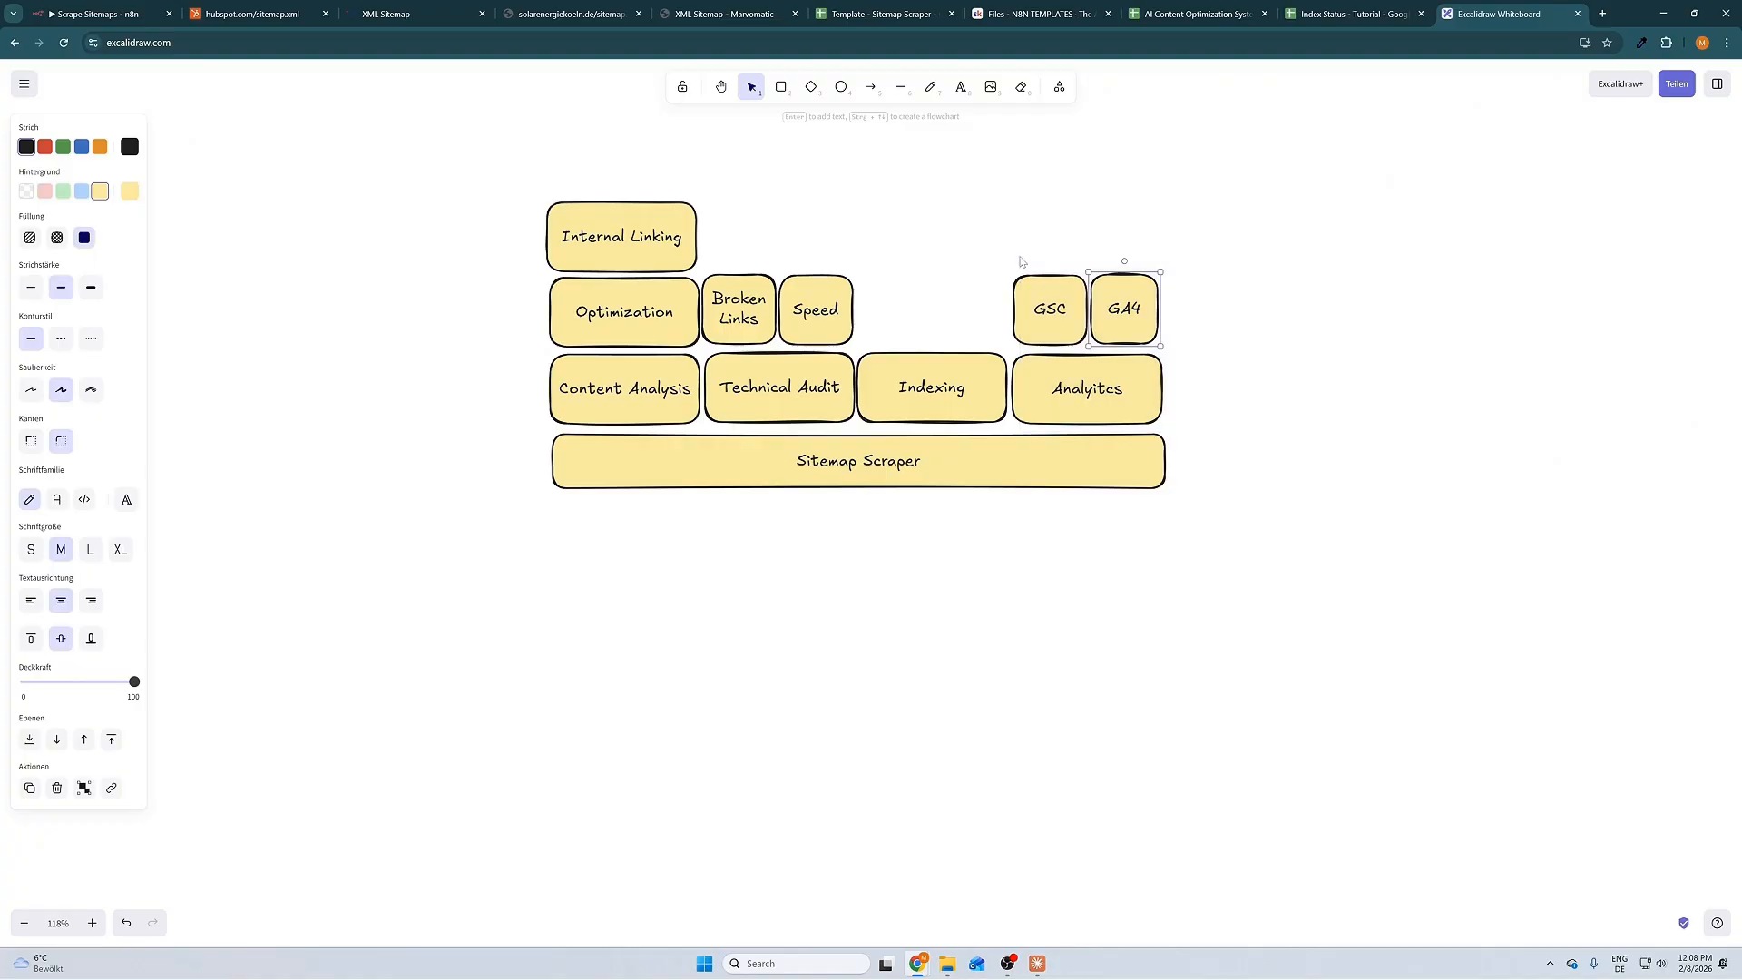
# - Correct the misspelled label of the block beneath GSC and GA4 to "Analytics"
pyautogui.doubleClick(1102, 372)
pyautogui.click(1096, 388)
pyautogui.press('BackSpace')
pyautogui.write('i')
pyautogui.click(1347, 365)
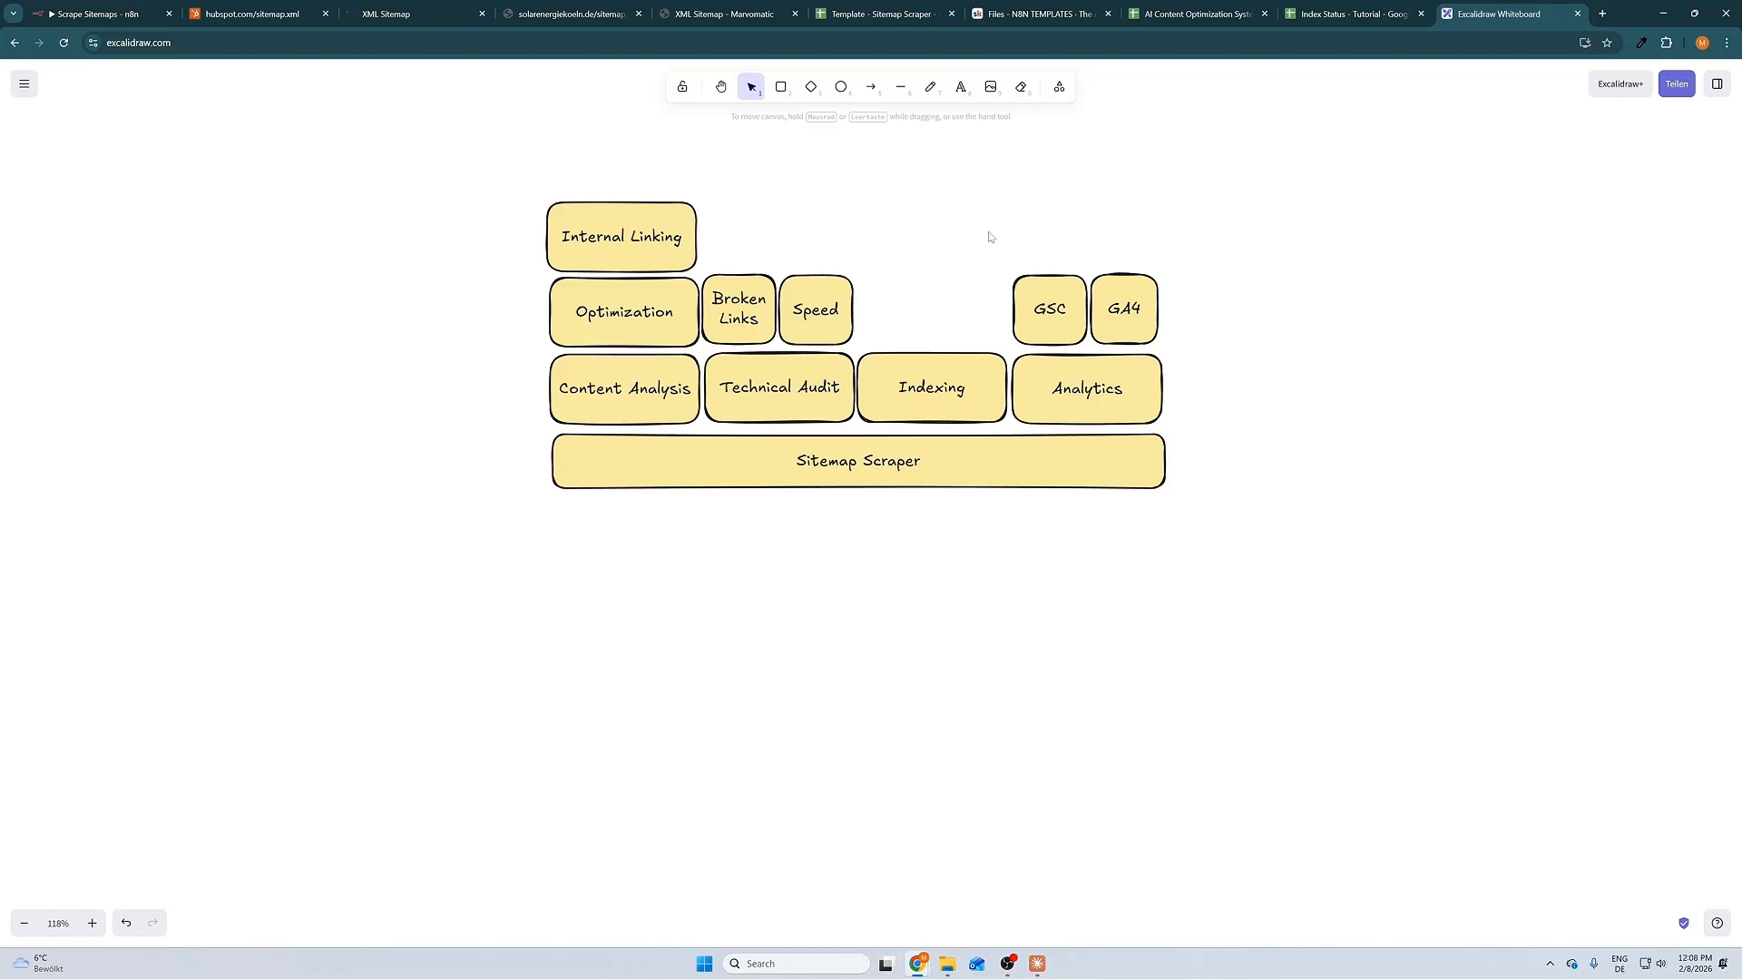
# - Select the GSC, GA4 and Analytics blocks together, and return to the URLs sheet of the sitemap scraper spreadsheet
pyautogui.moveTo(981, 232); pyautogui.dragTo(1325, 540)
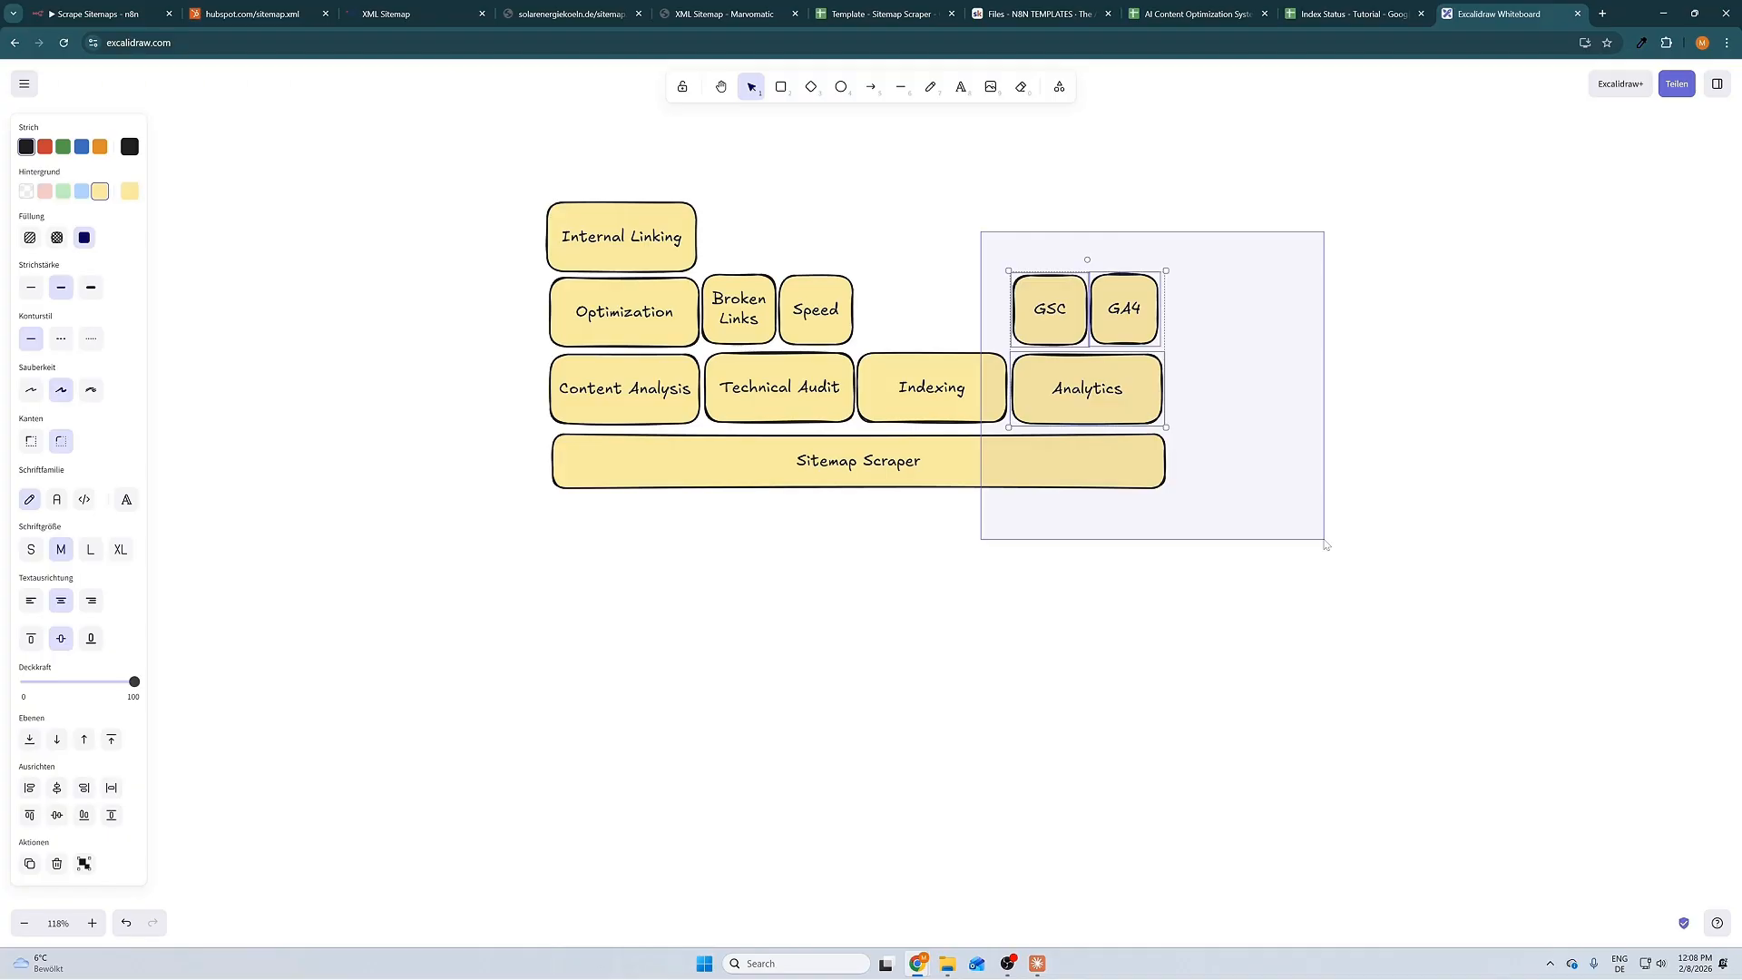
pyautogui.moveTo(1325, 543); pyautogui.dragTo(1324, 543)
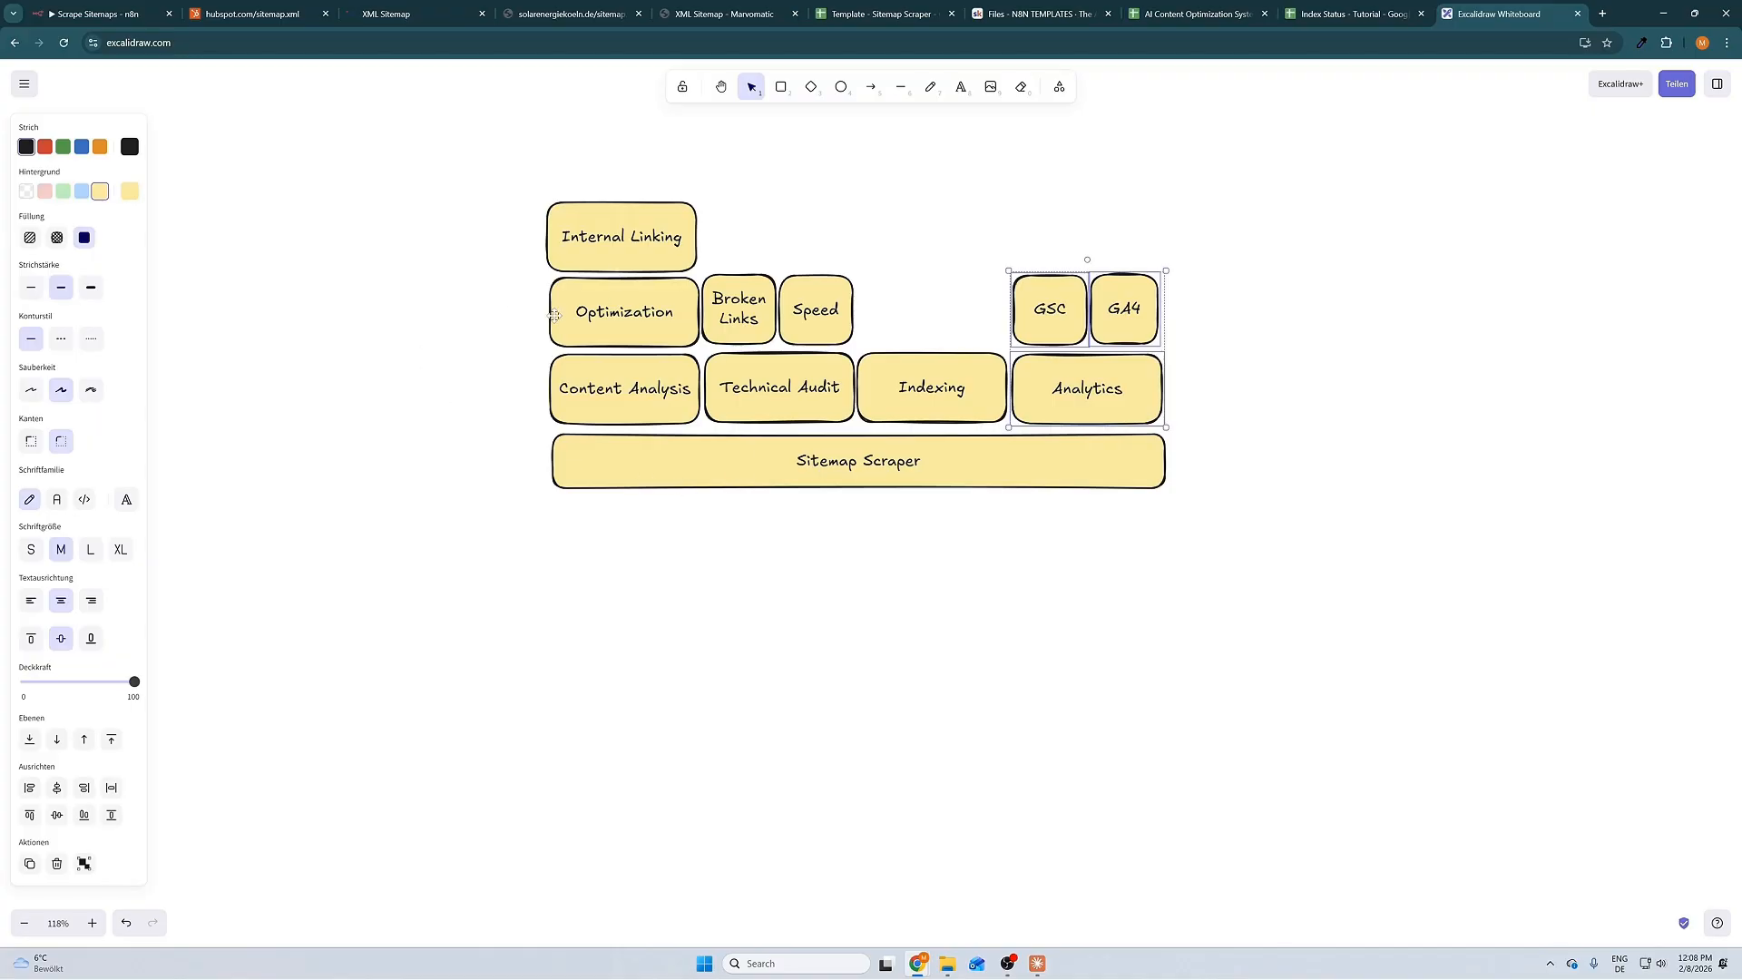
pyautogui.click(837, 7)
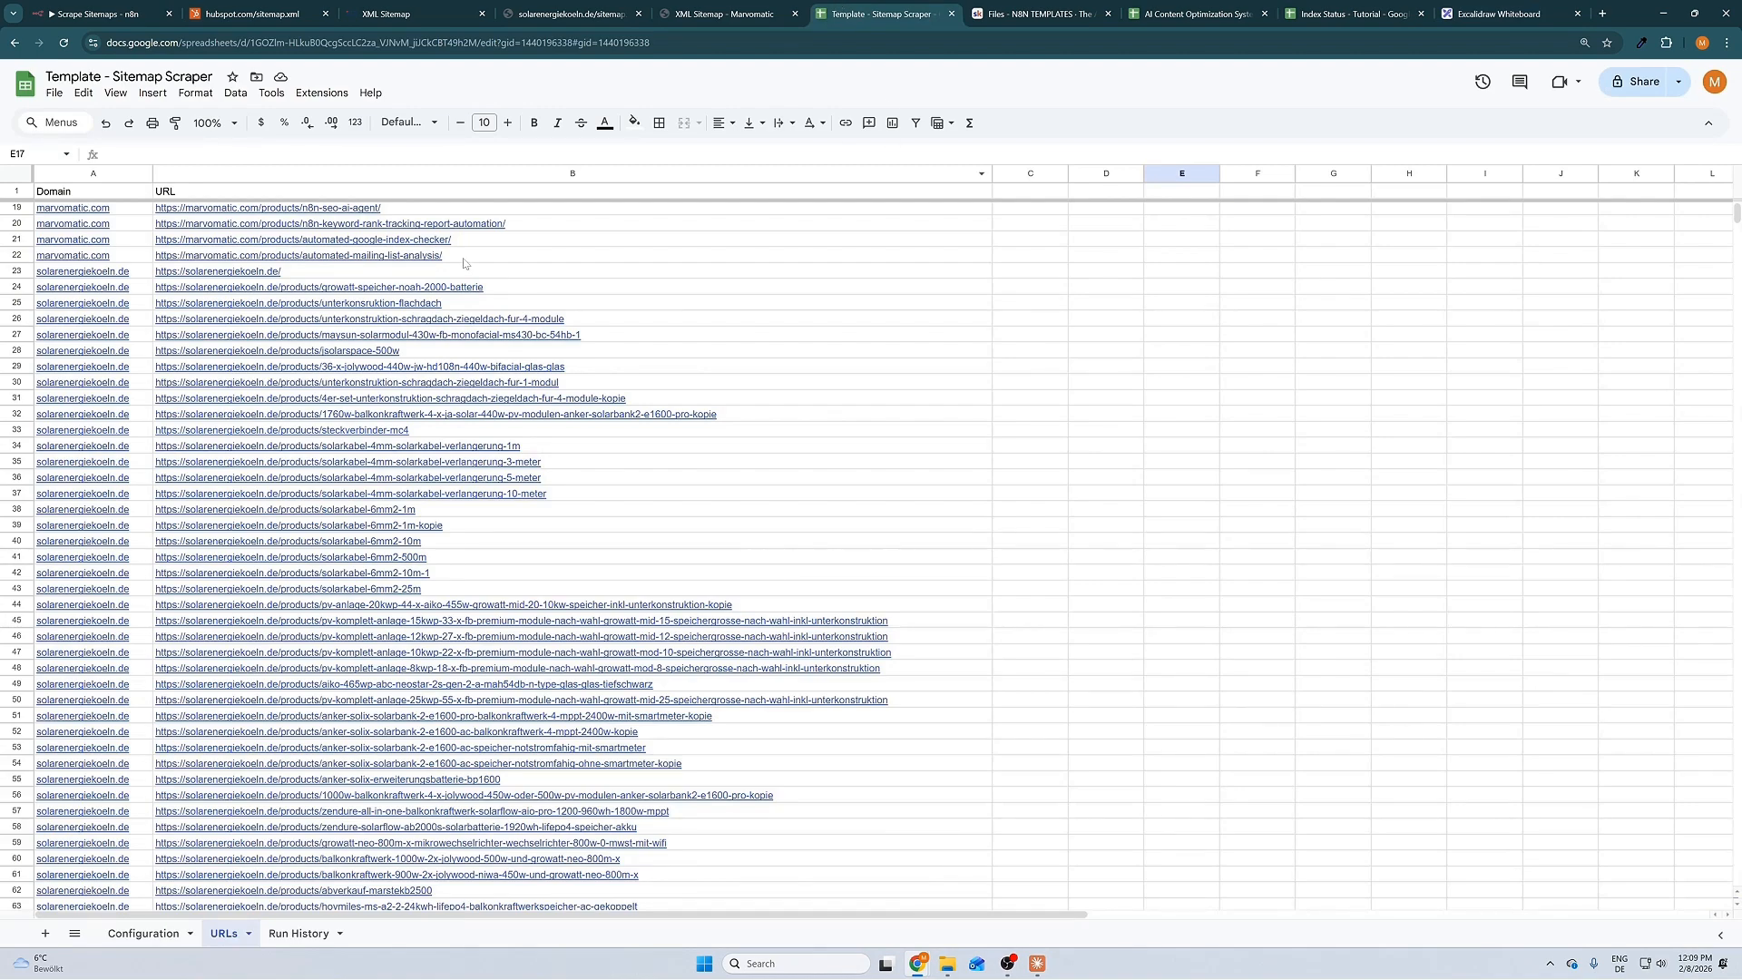
pyautogui.moveTo(673, 501)
# - View the AI Content Optimization System guide spreadsheet and open that system's Introduction lesson in the Skool N8N TEMPLATES classroom
pyautogui.click(1189, 14)
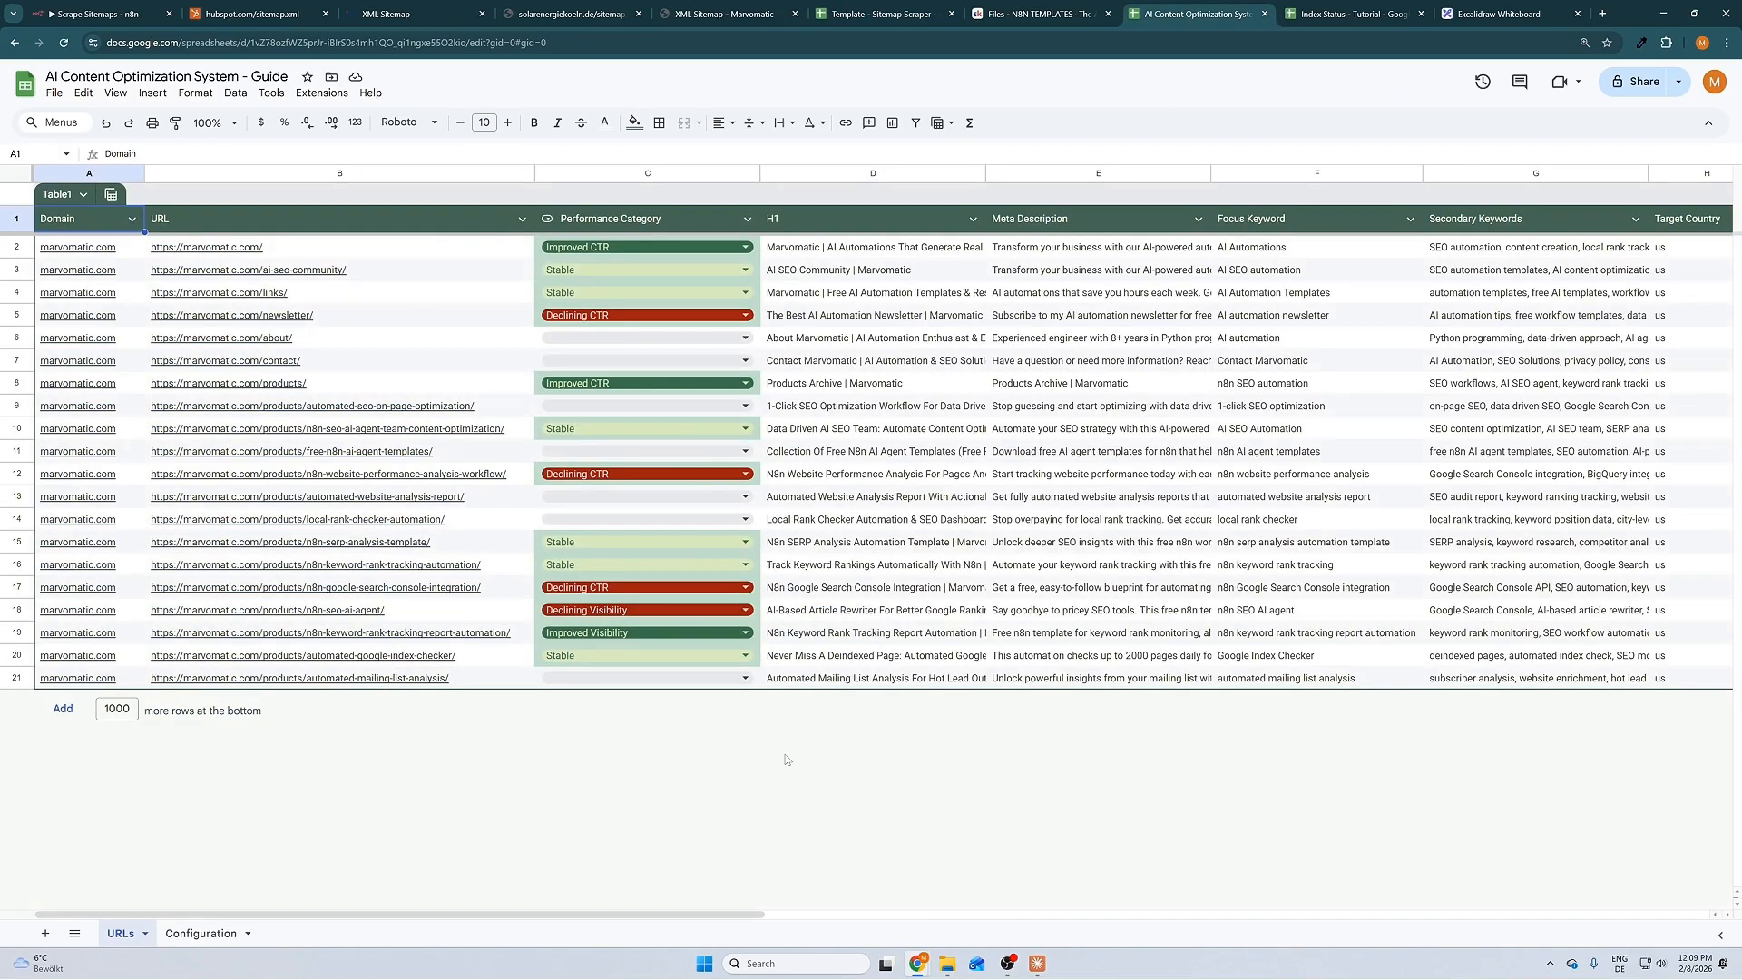
pyautogui.click(1058, 11)
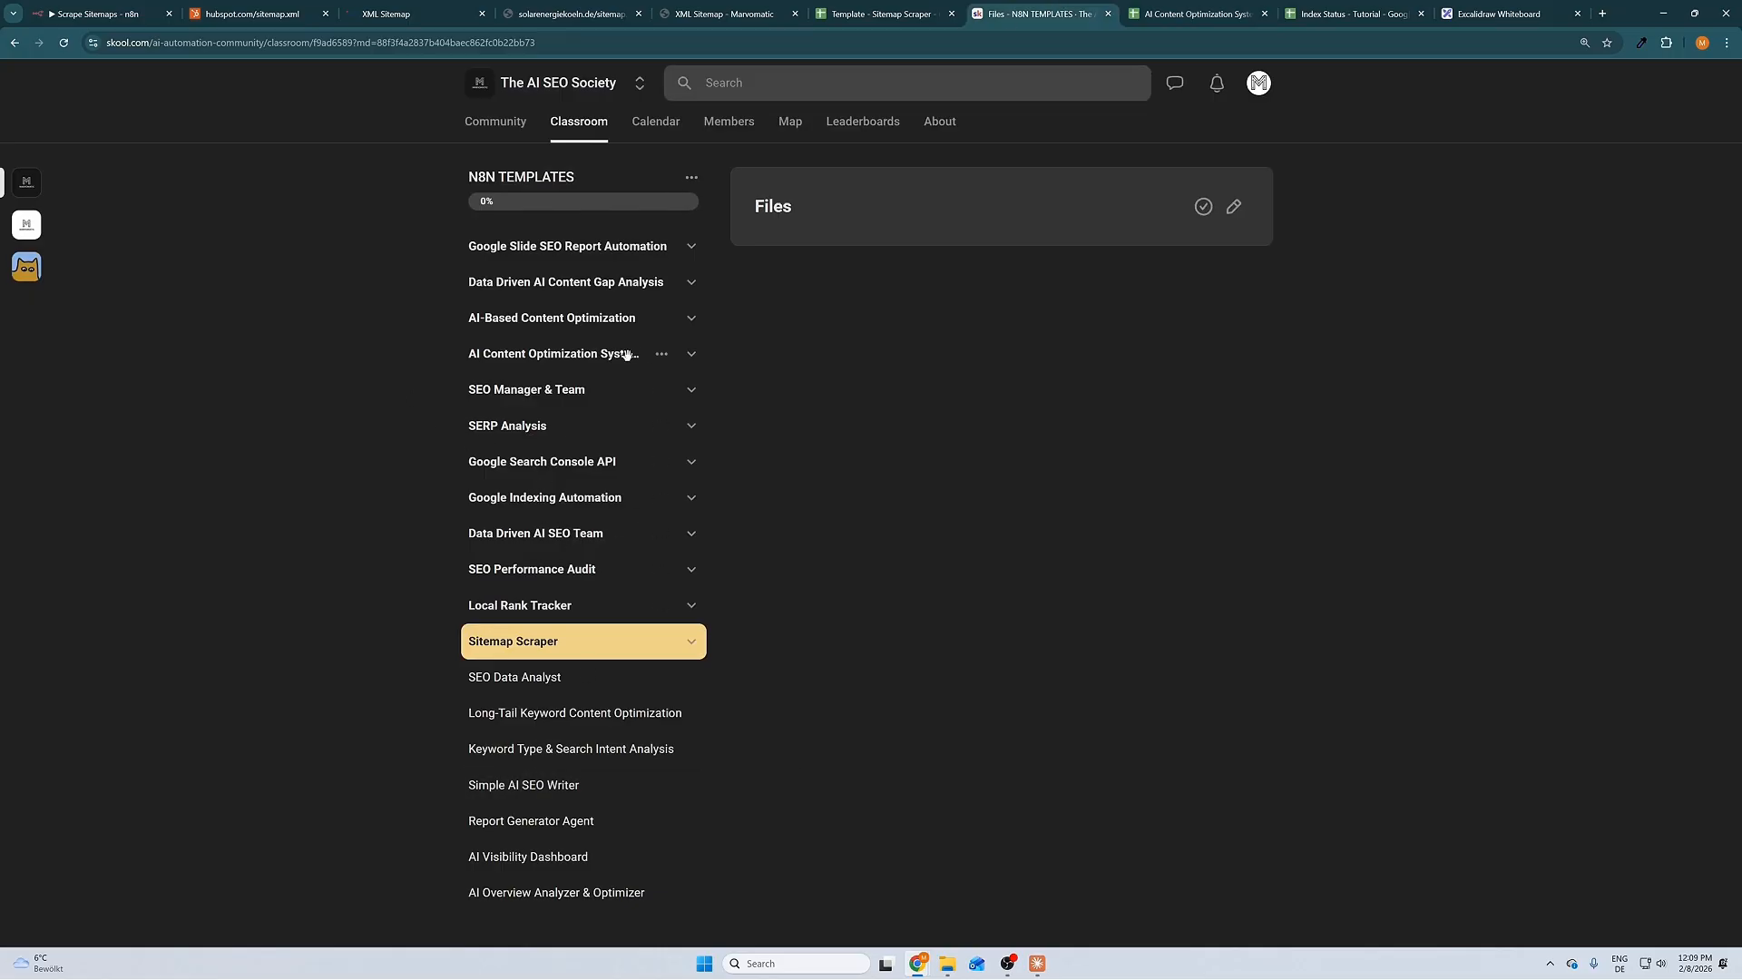
pyautogui.click(541, 353)
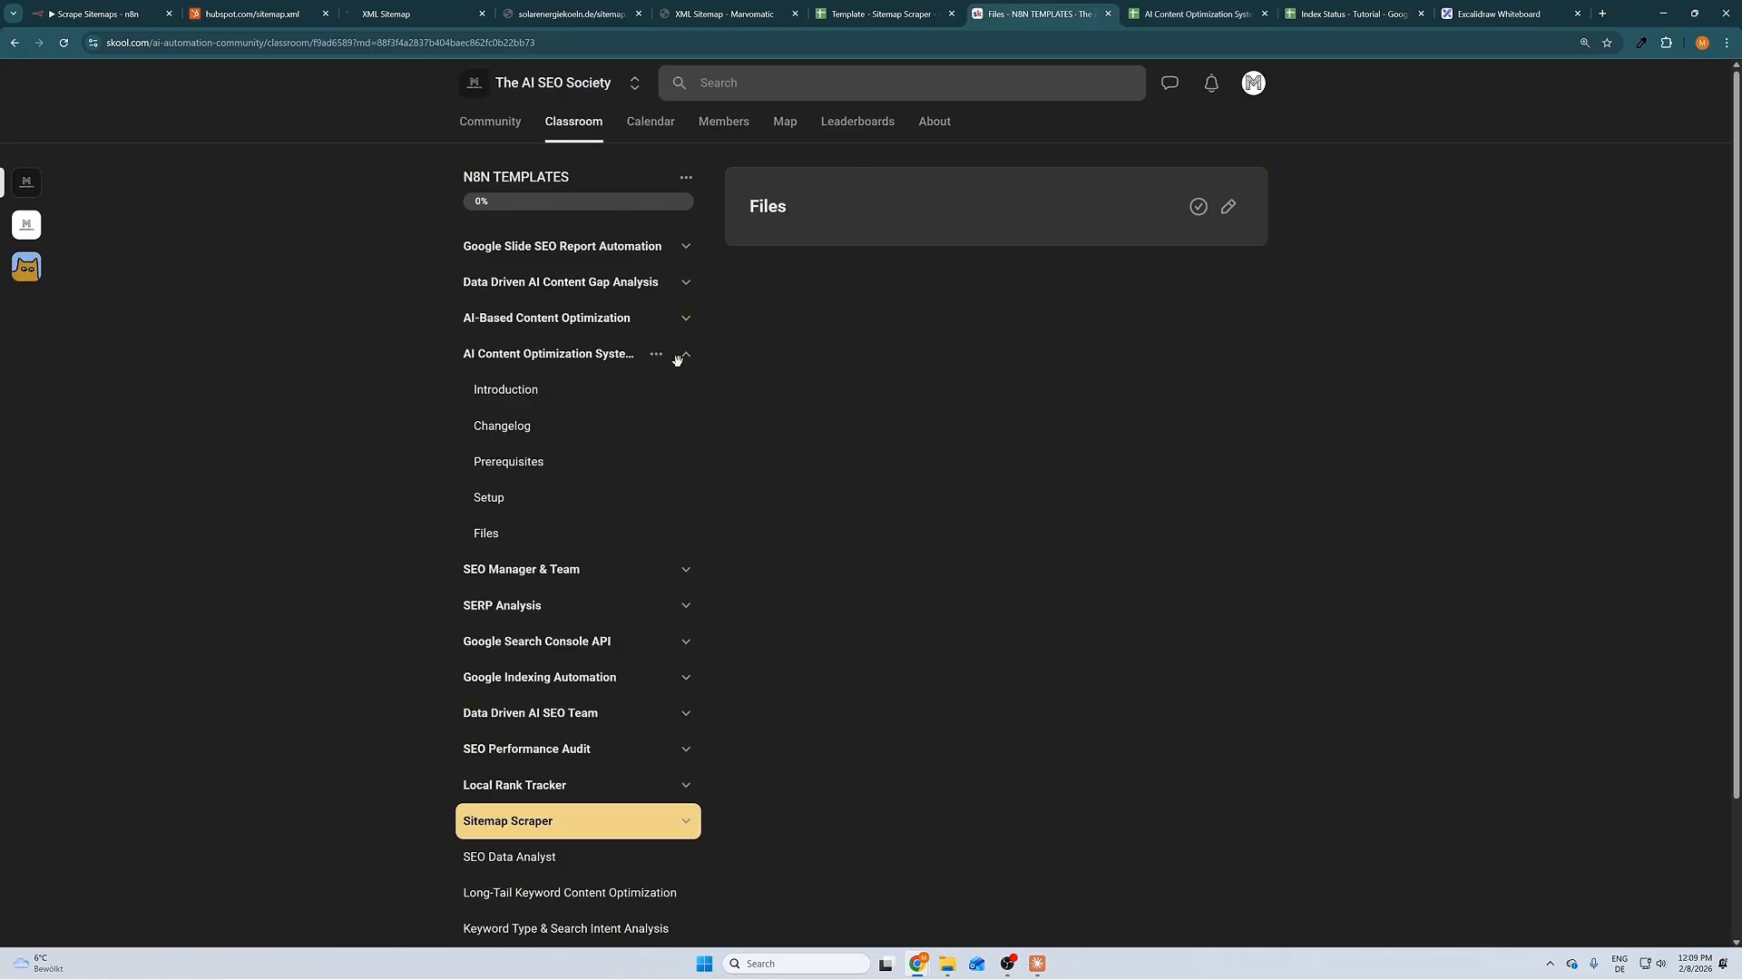
pyautogui.click(516, 425)
pyautogui.click(525, 390)
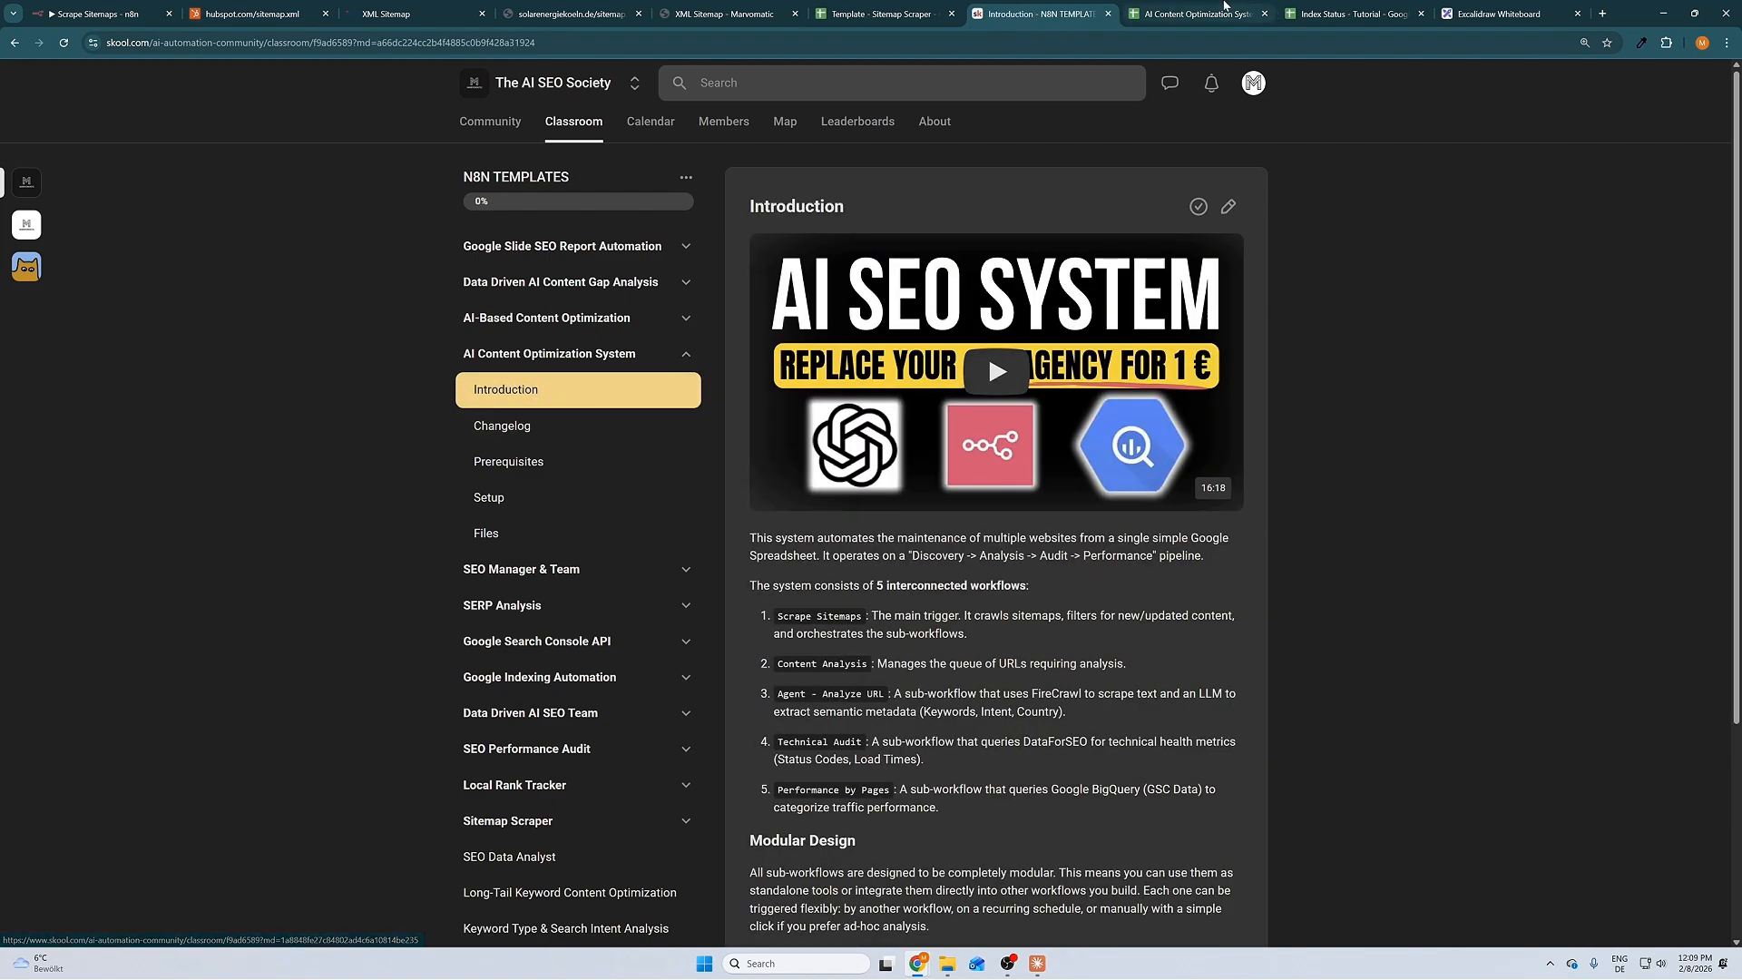
# - Examine the keyword, language, last analysis and date columns in the AI Content Optimization System guide's URLs sheet
pyautogui.click(1194, 14)
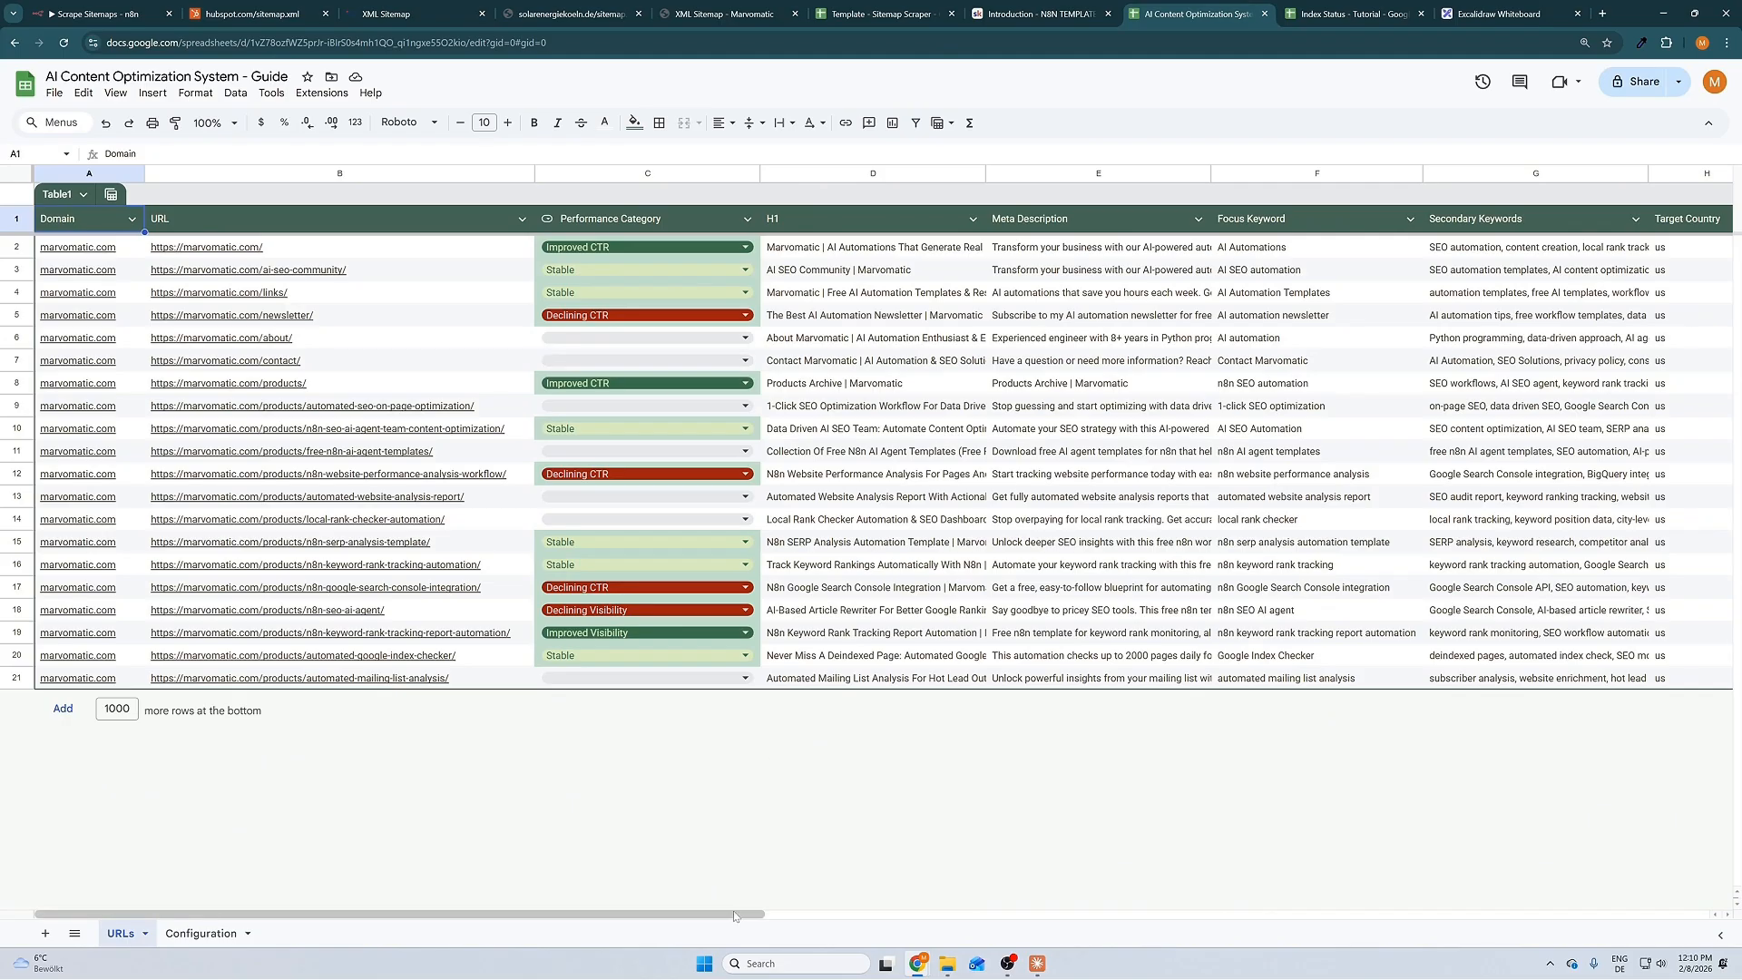
pyautogui.moveTo(733, 913); pyautogui.dragTo(888, 920)
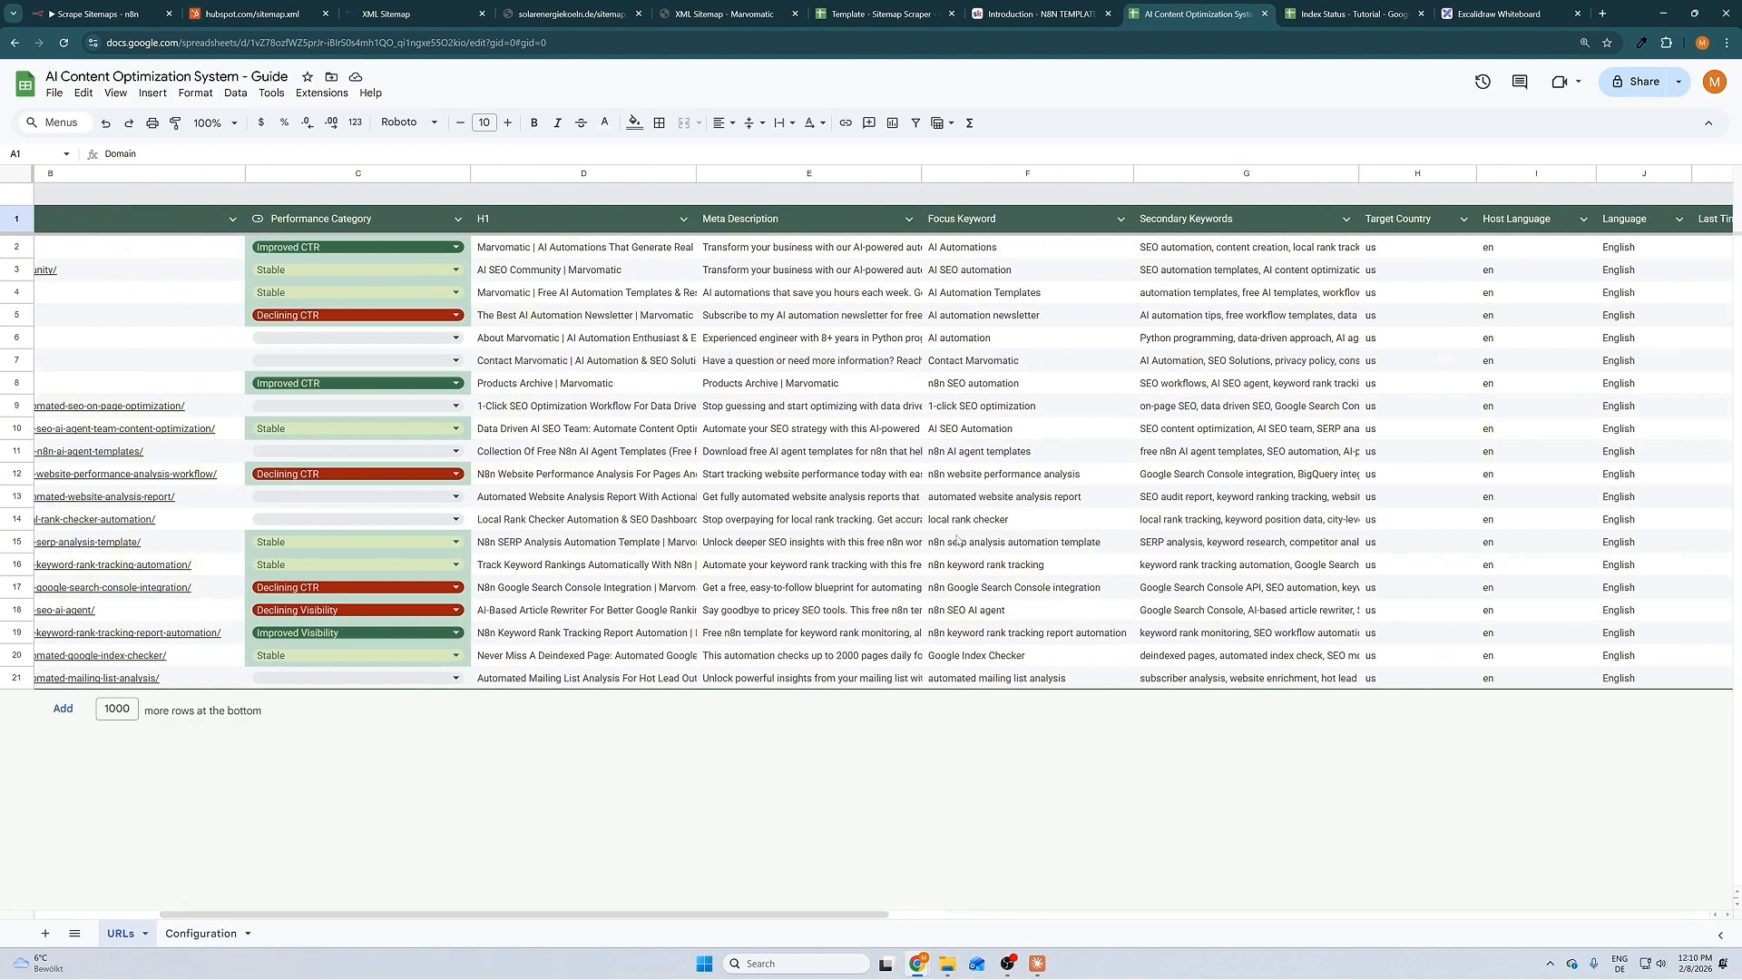
pyautogui.moveTo(690, 920); pyautogui.dragTo(870, 923)
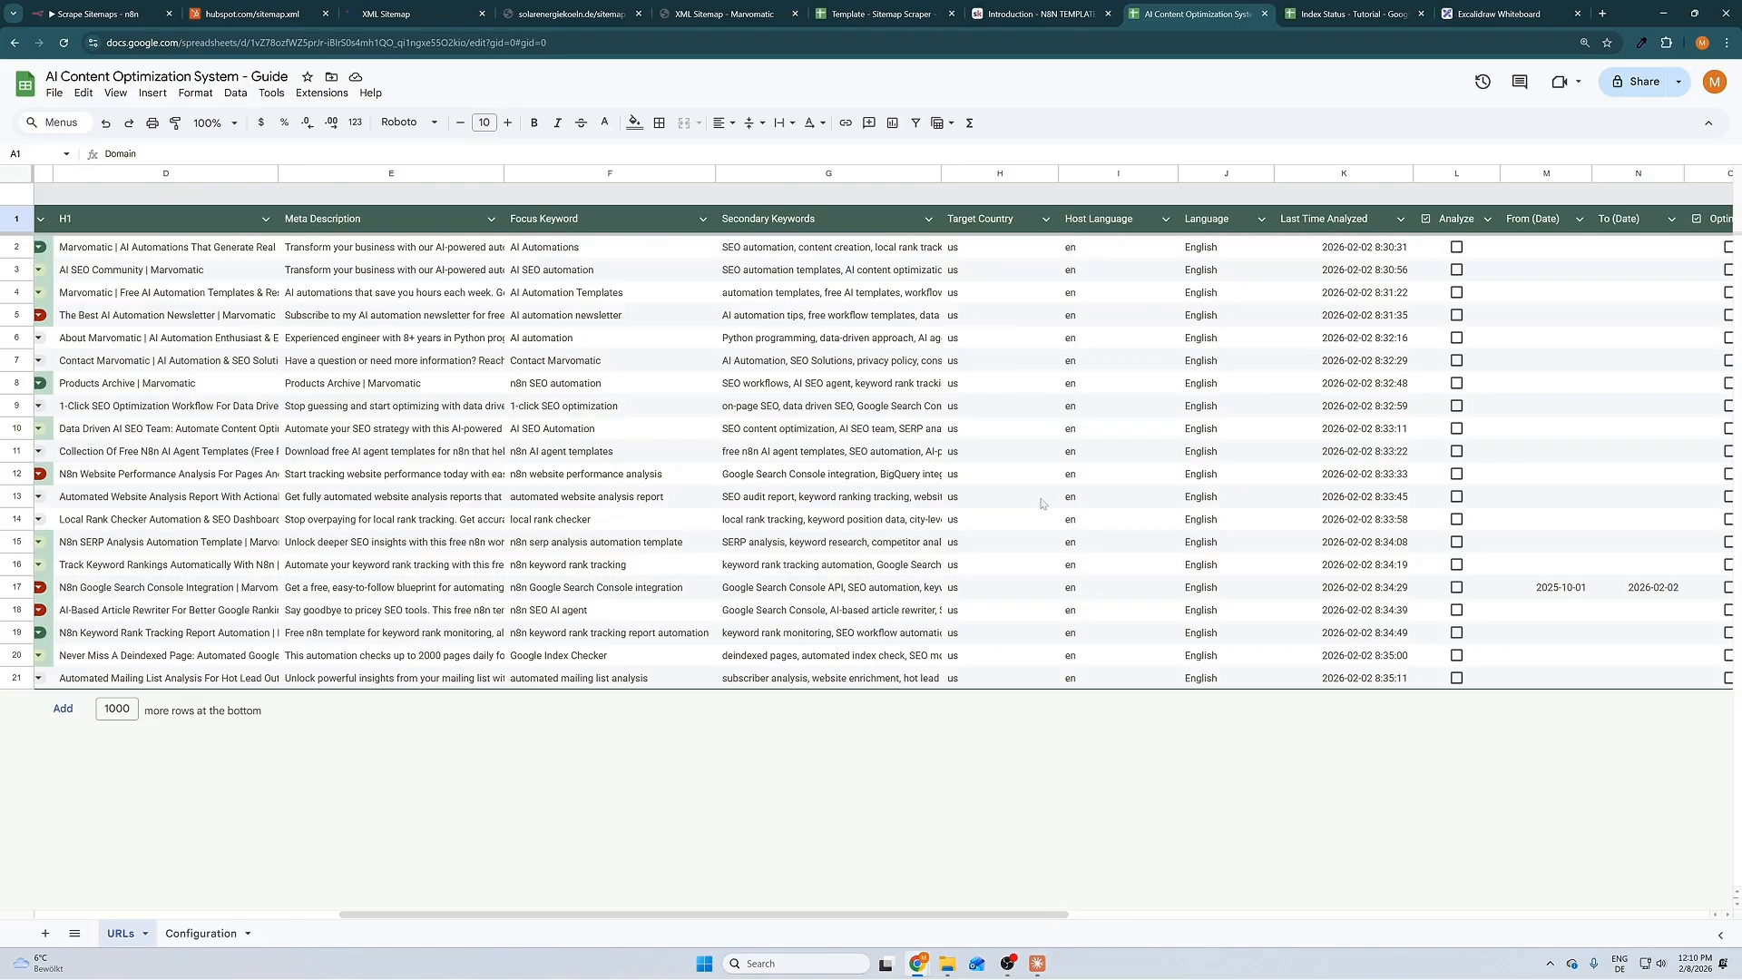
# - Examine the Target Country and Host Language columns and the on-page audit columns through Canonical in the guide's URLs sheet
pyautogui.hscroll(2, 1041, 504)
pyautogui.moveTo(796, 171); pyautogui.dragTo(956, 163)
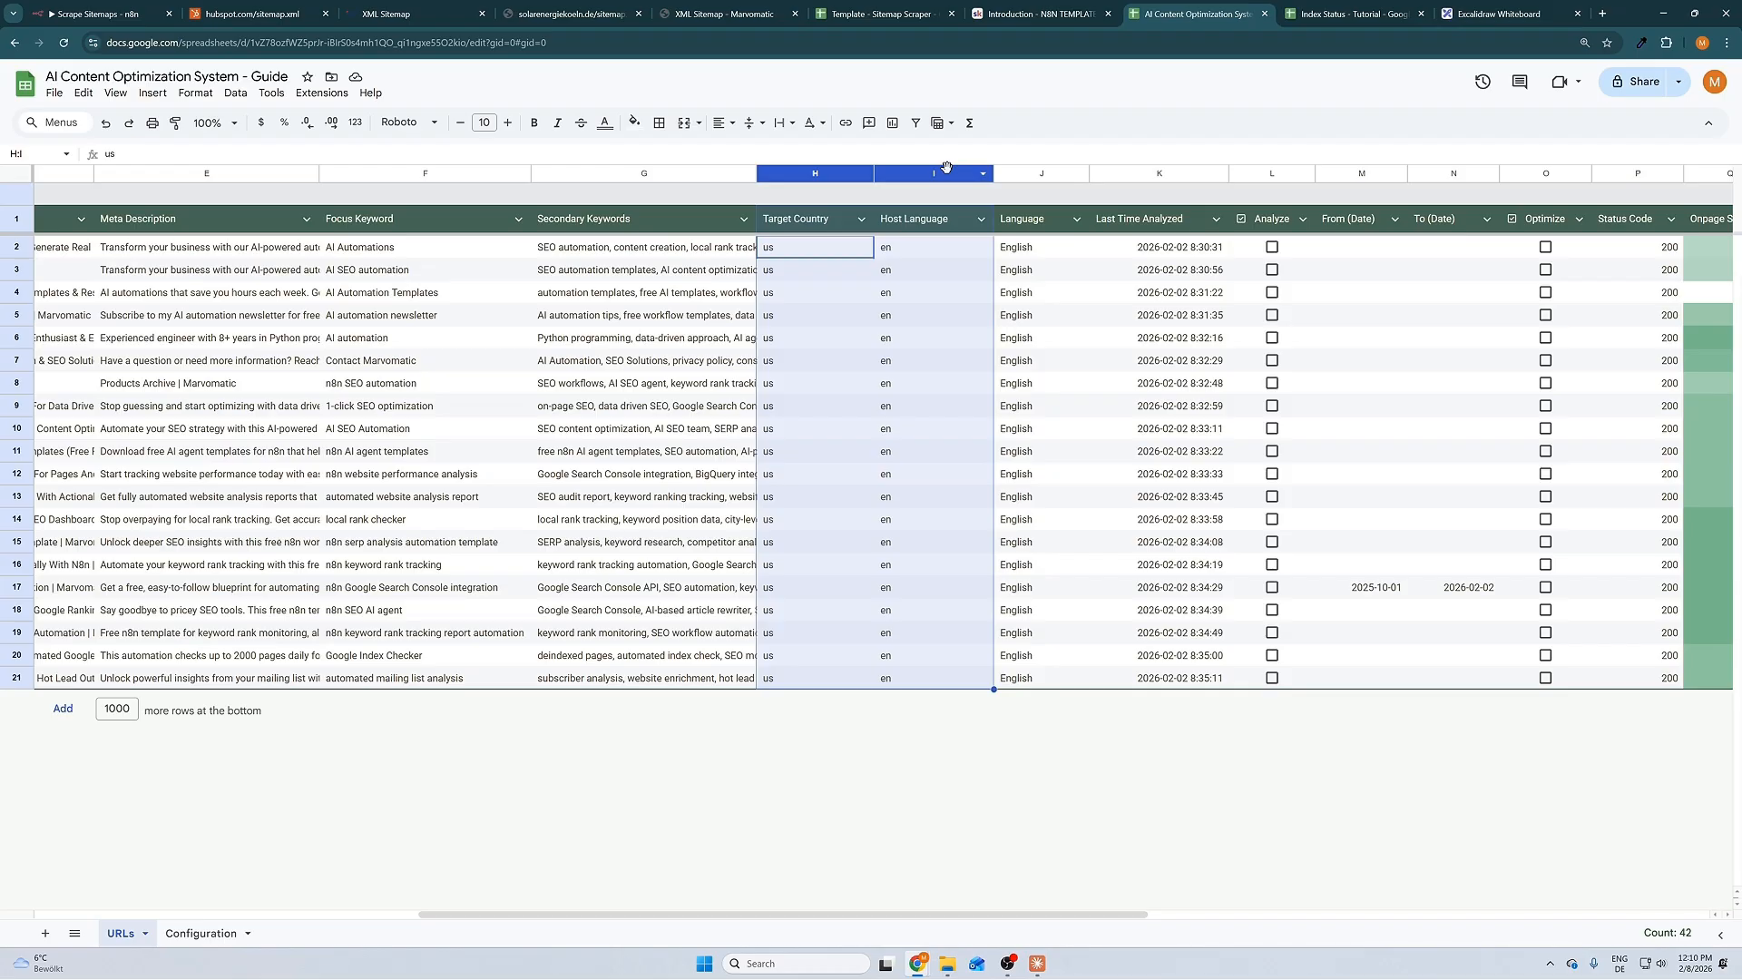
pyautogui.moveTo(1112, 915); pyautogui.dragTo(1539, 897)
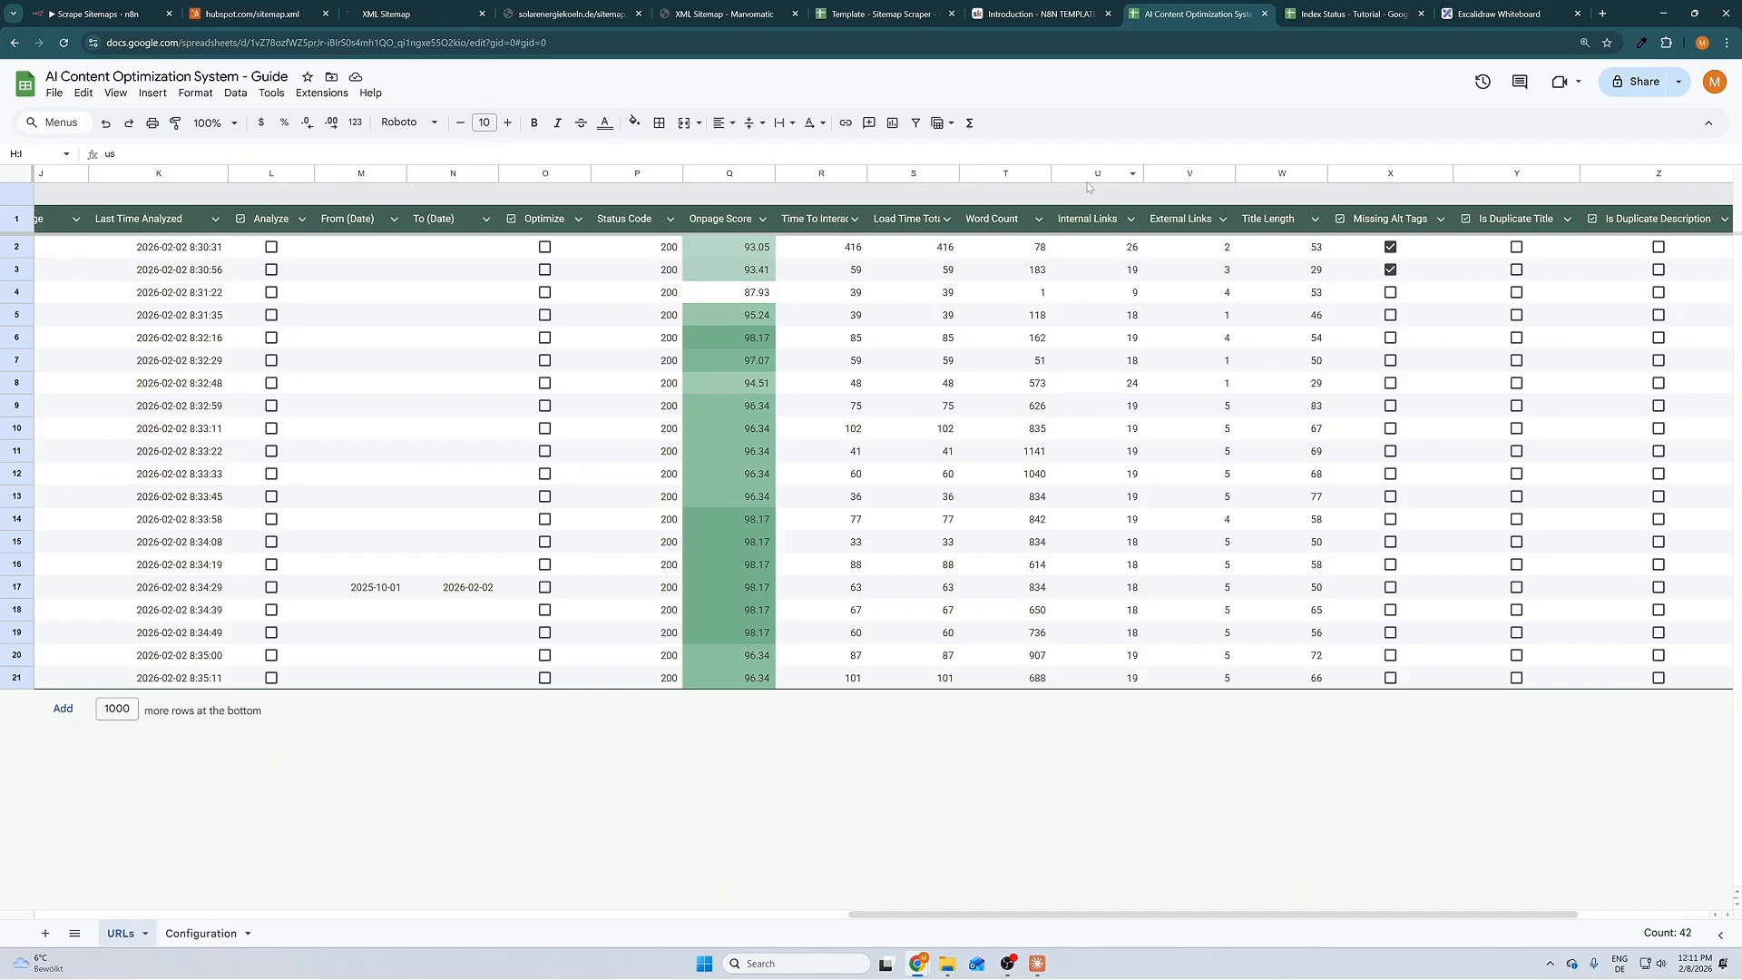
pyautogui.moveTo(1205, 923); pyautogui.dragTo(1446, 929)
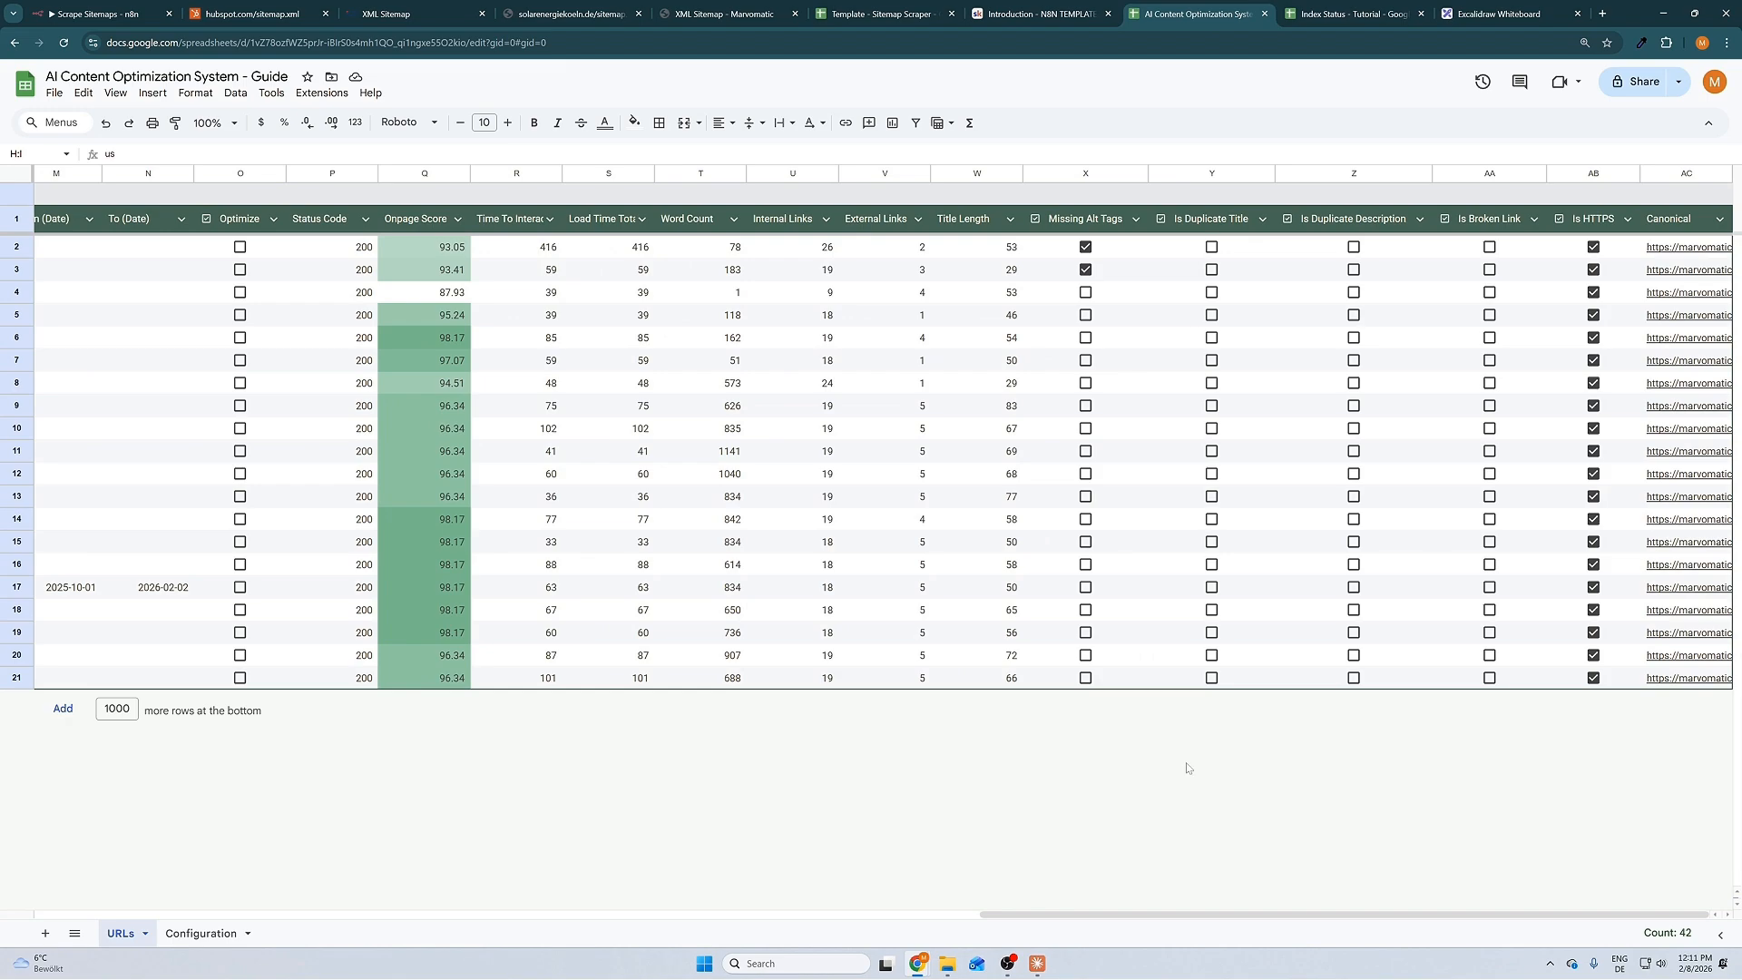
# - Glance at the Index Status spreadsheet, highlight the Scrape Sitemaps workflow's two node groups in n8n, and return to the AI Content Optimization System guide
pyautogui.click(1352, 16)
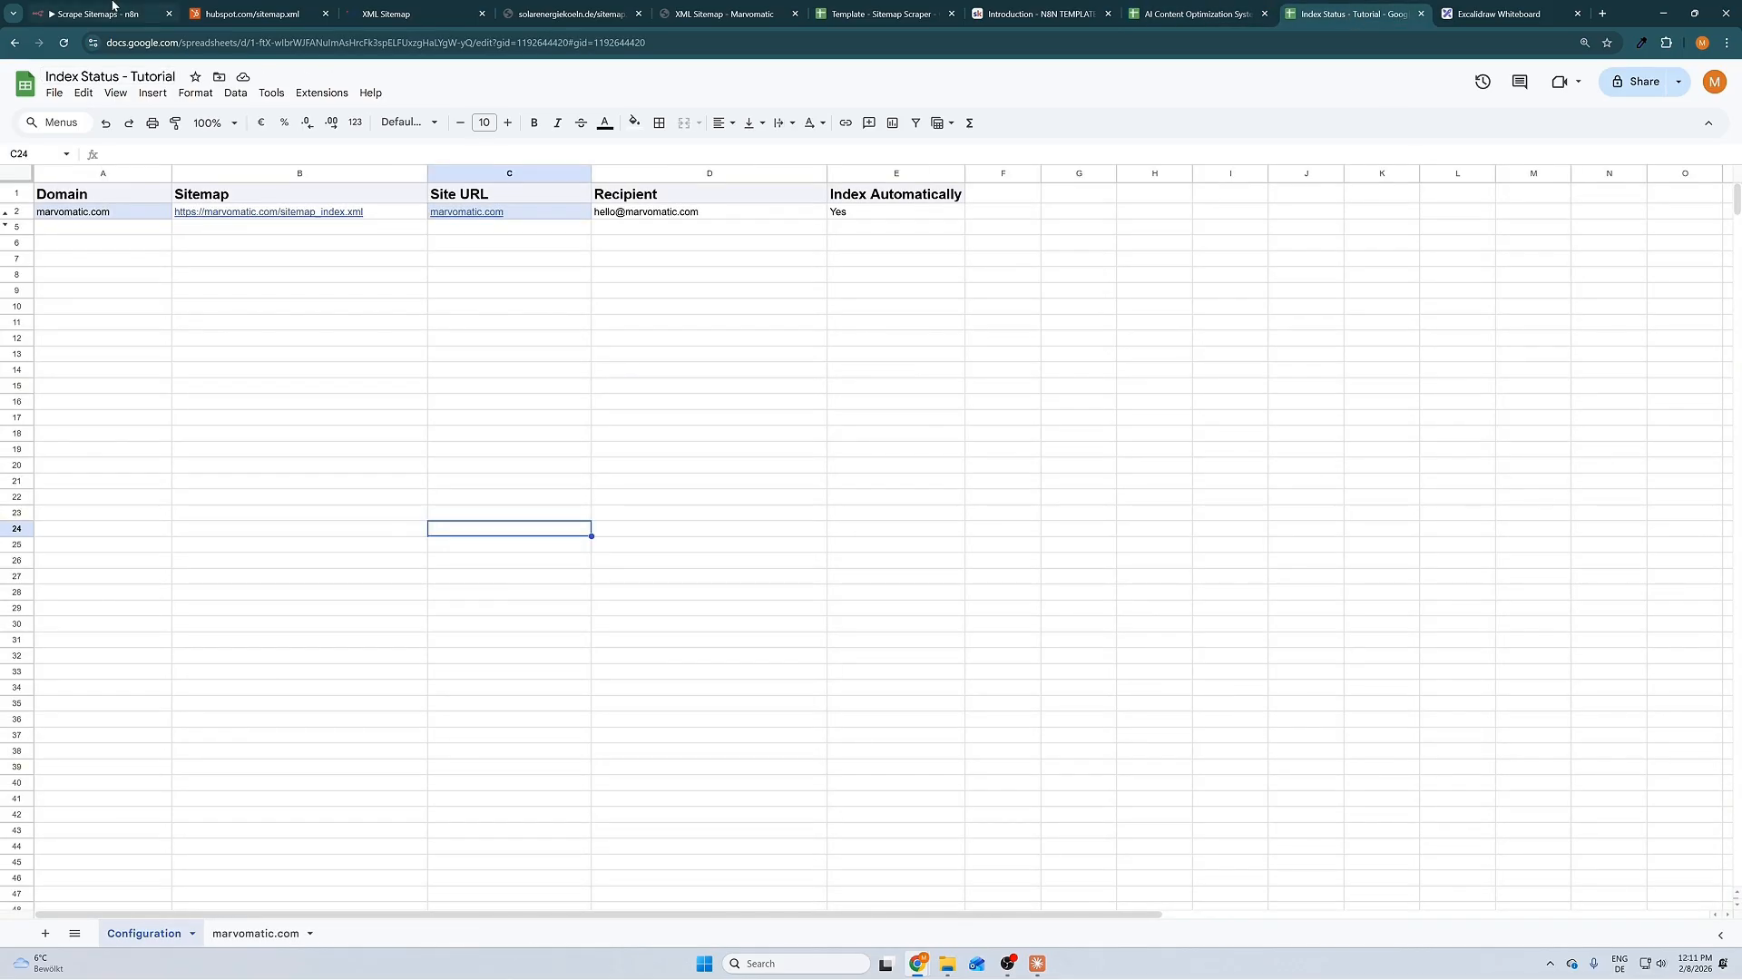
pyautogui.click(113, 12)
pyautogui.moveTo(299, 246); pyautogui.dragTo(1386, 877)
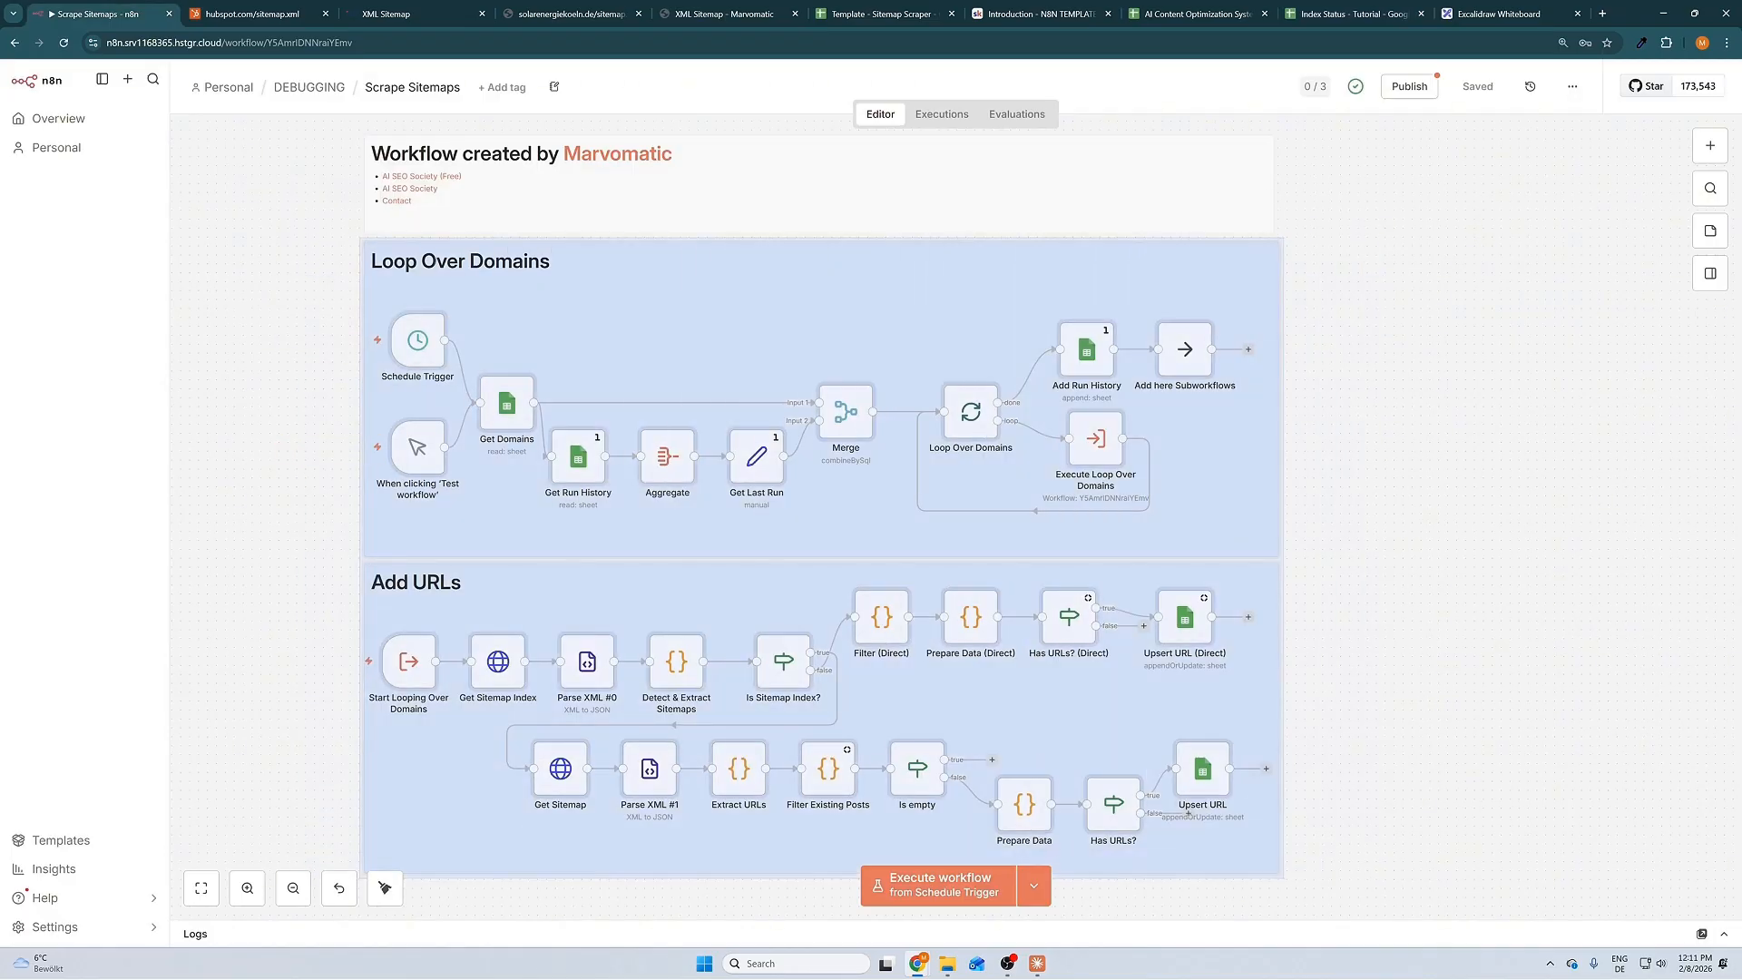
pyautogui.click(1198, 14)
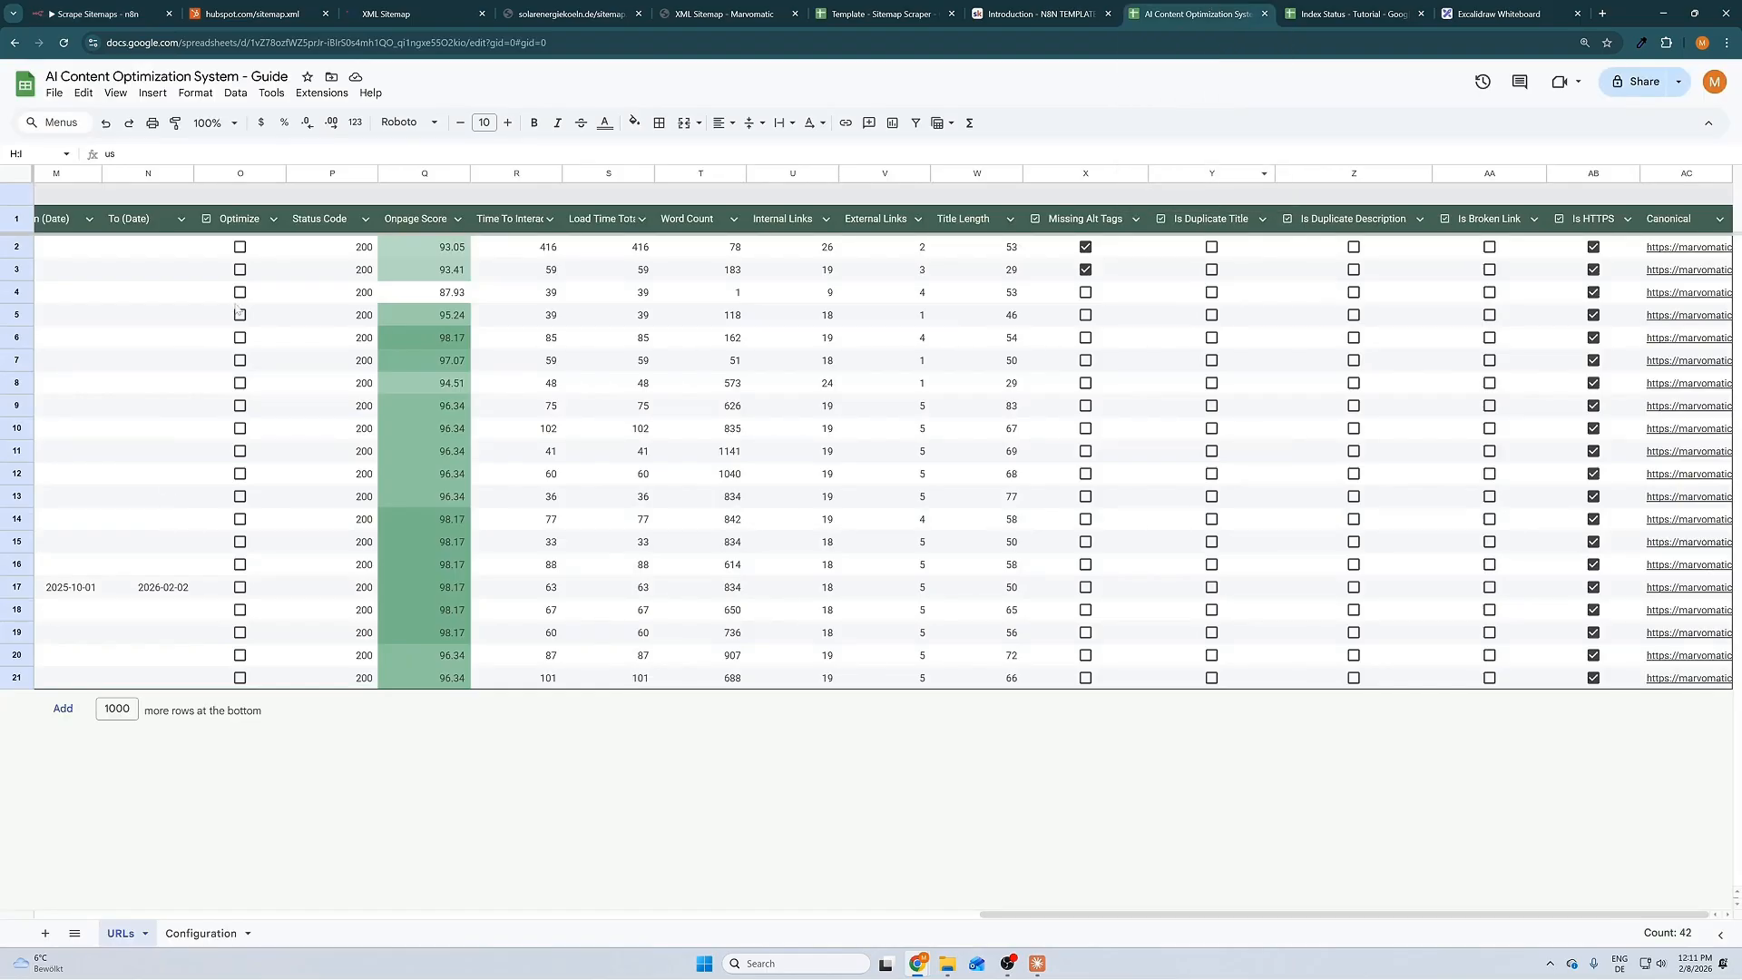
# - View the marvomatic.com sheet of the Index Status spreadsheet, and highlight the Sitemap Scraper block on the Excalidraw whiteboard
pyautogui.click(1349, 13)
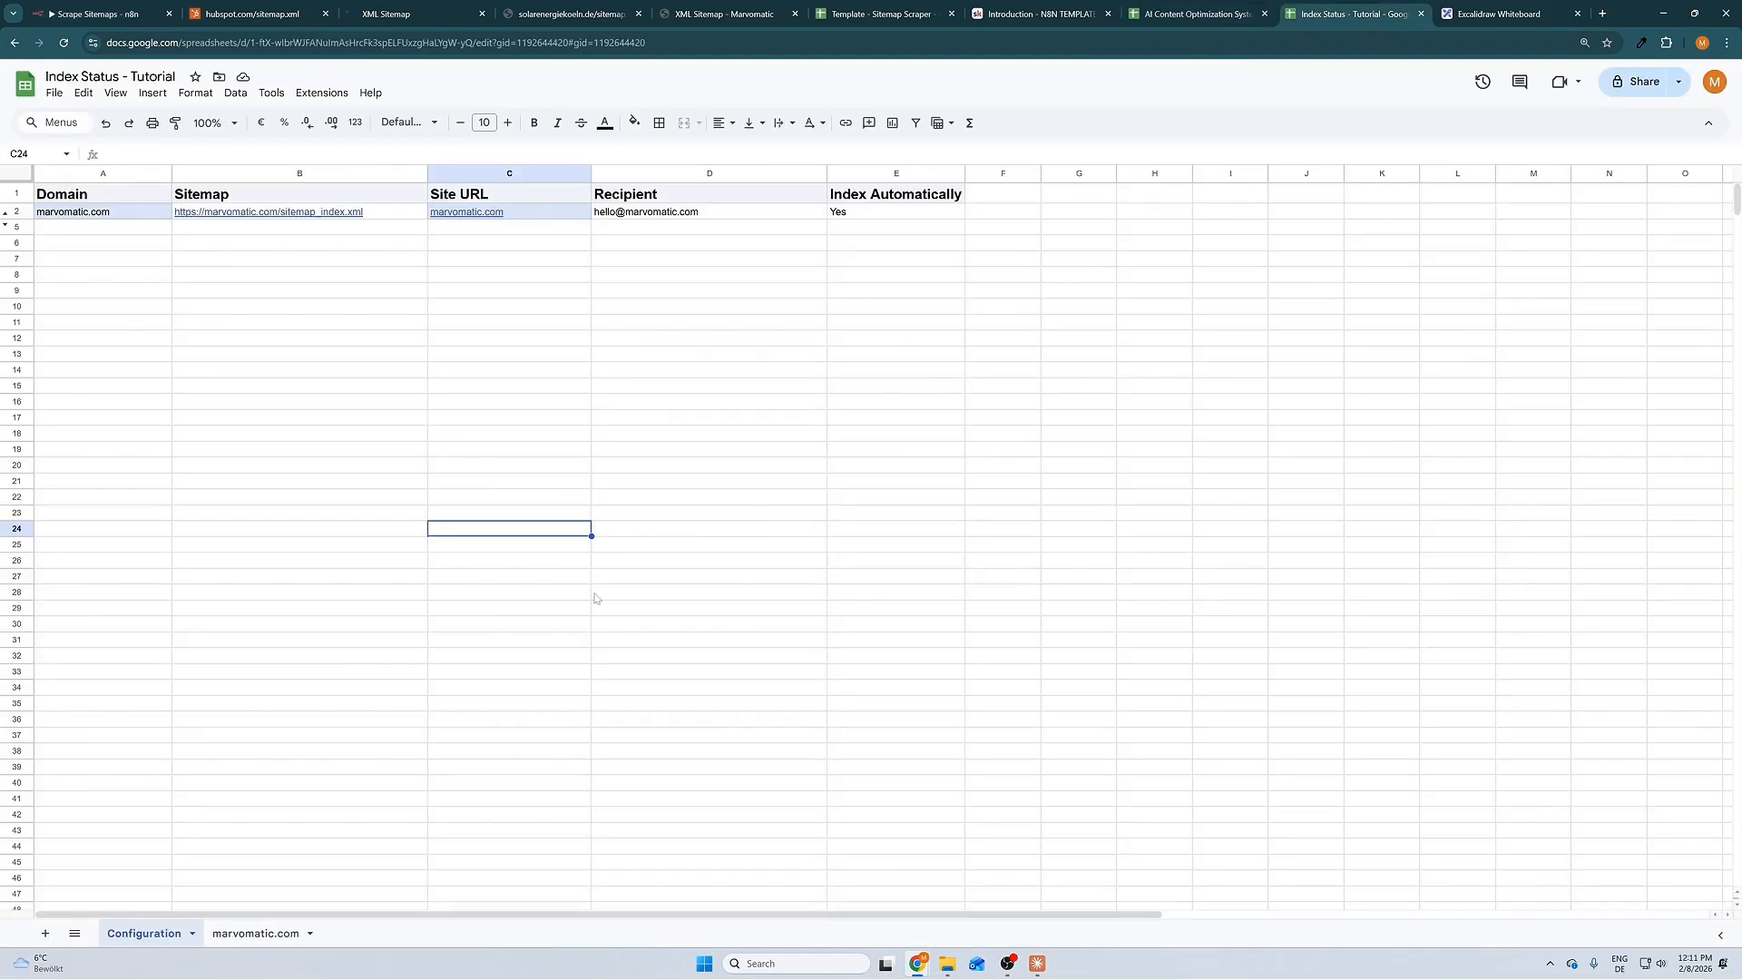
pyautogui.click(255, 933)
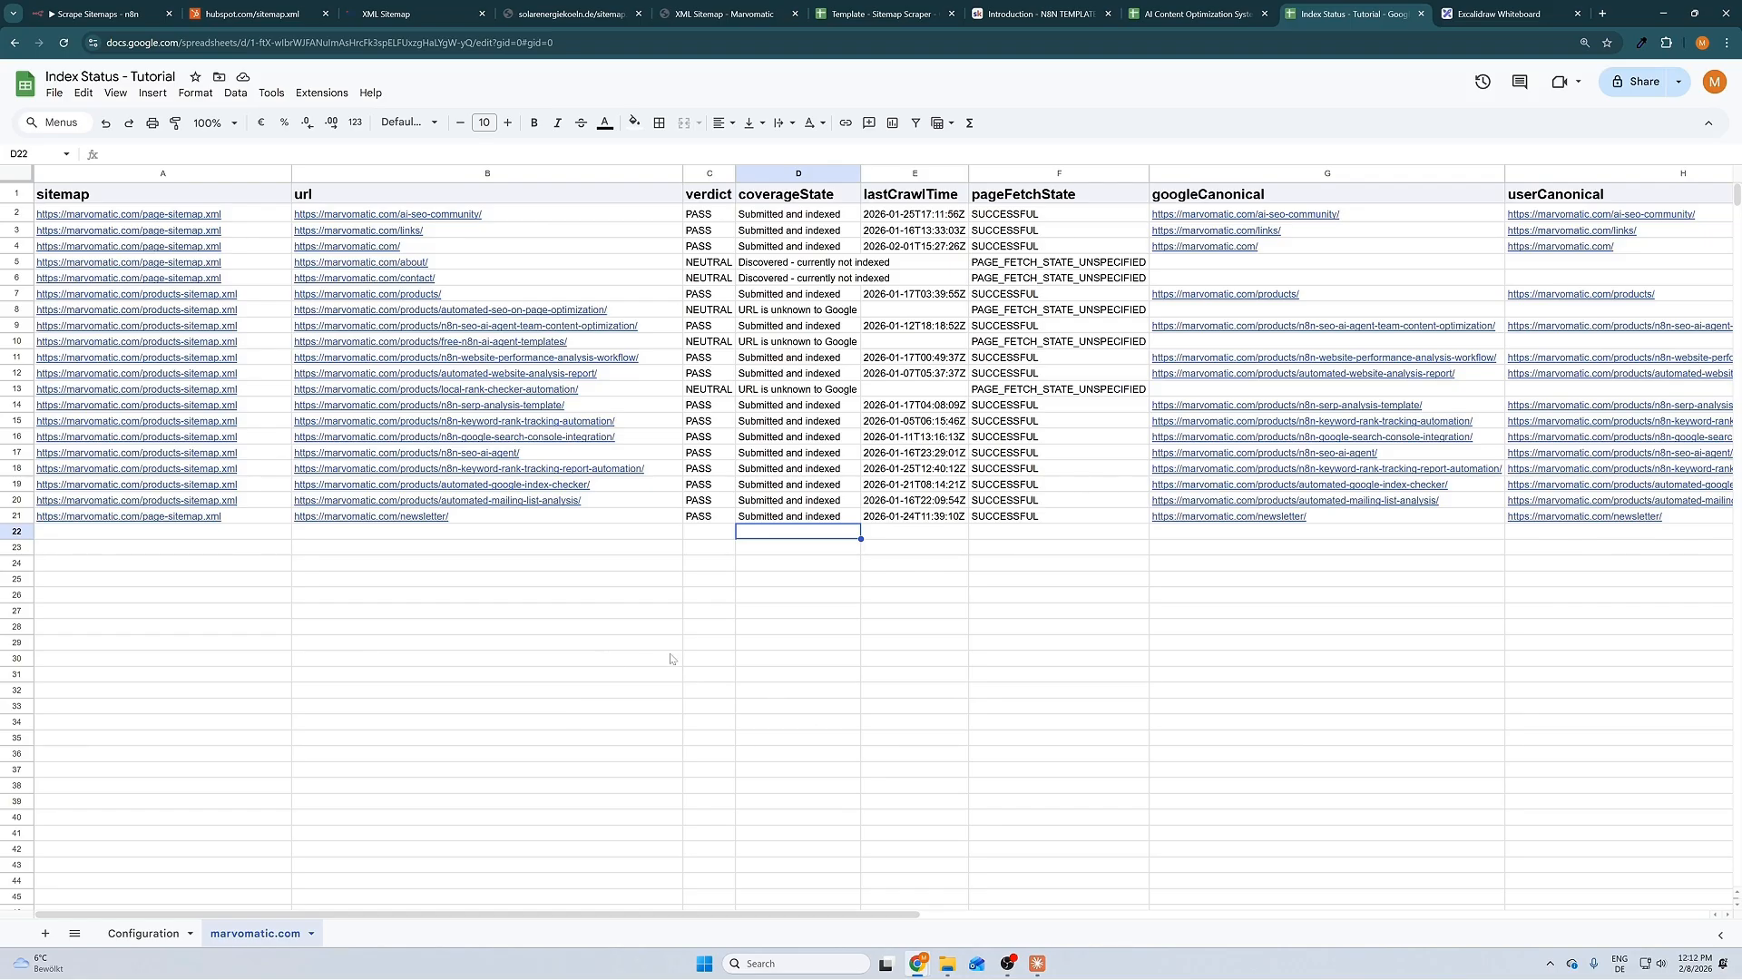
pyautogui.click(1506, 14)
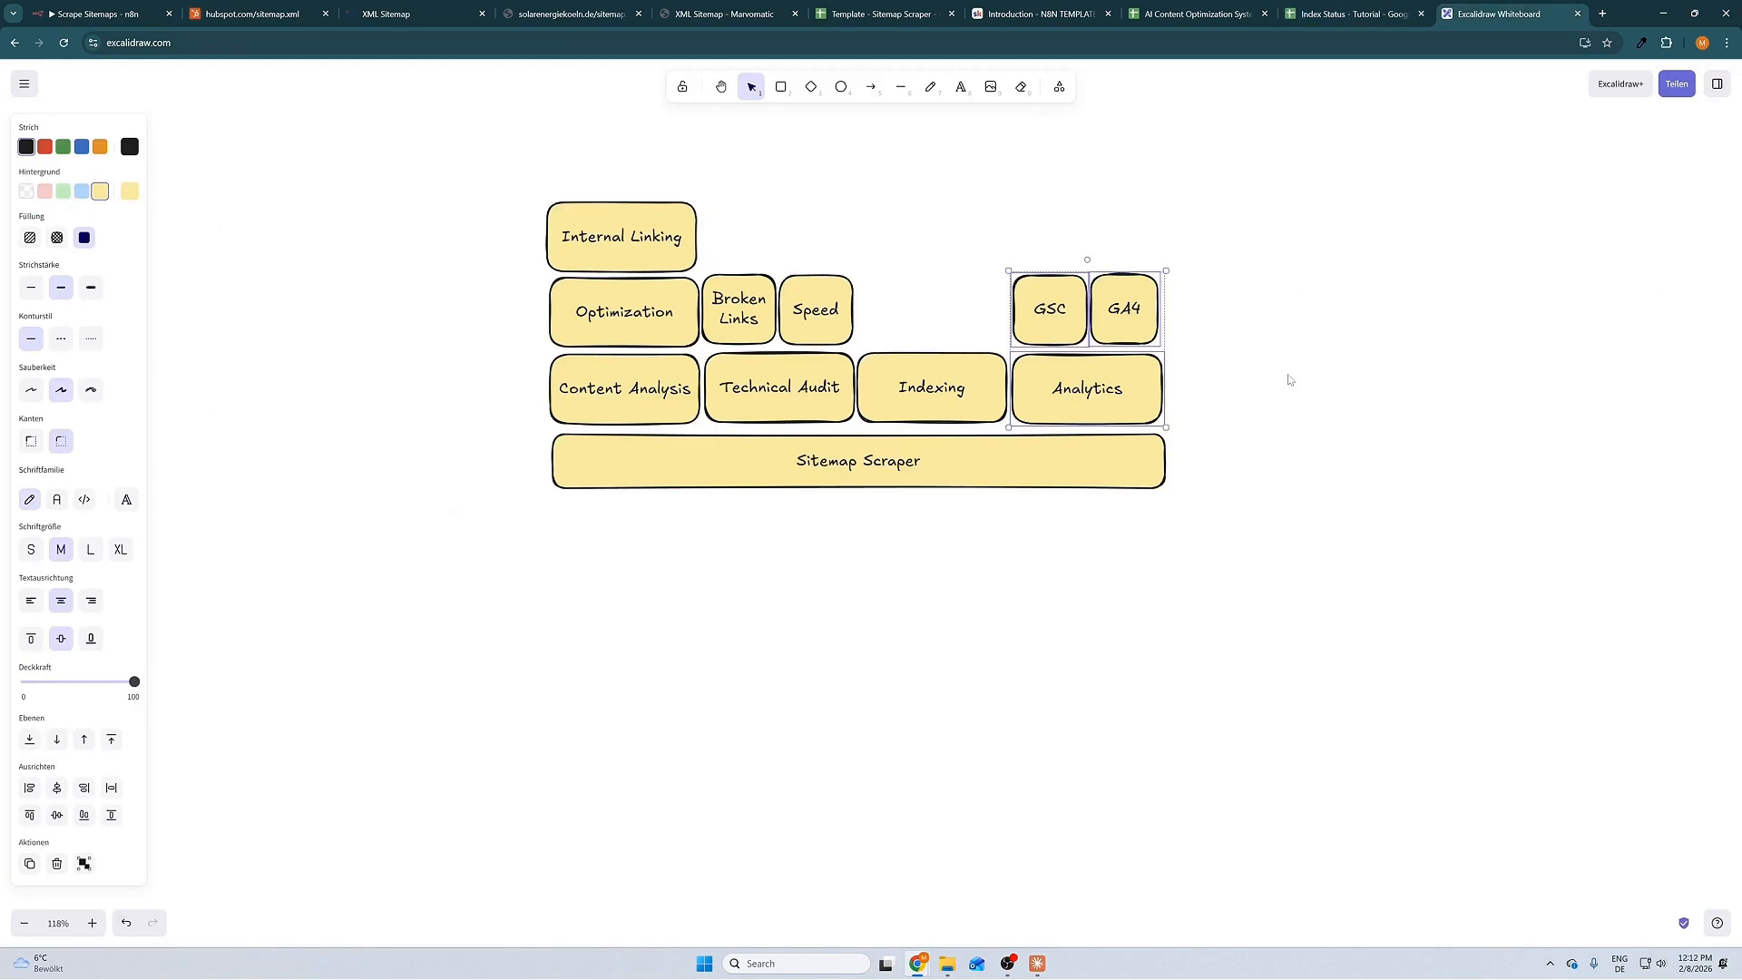
pyautogui.moveTo(1324, 504); pyautogui.dragTo(505, 431)
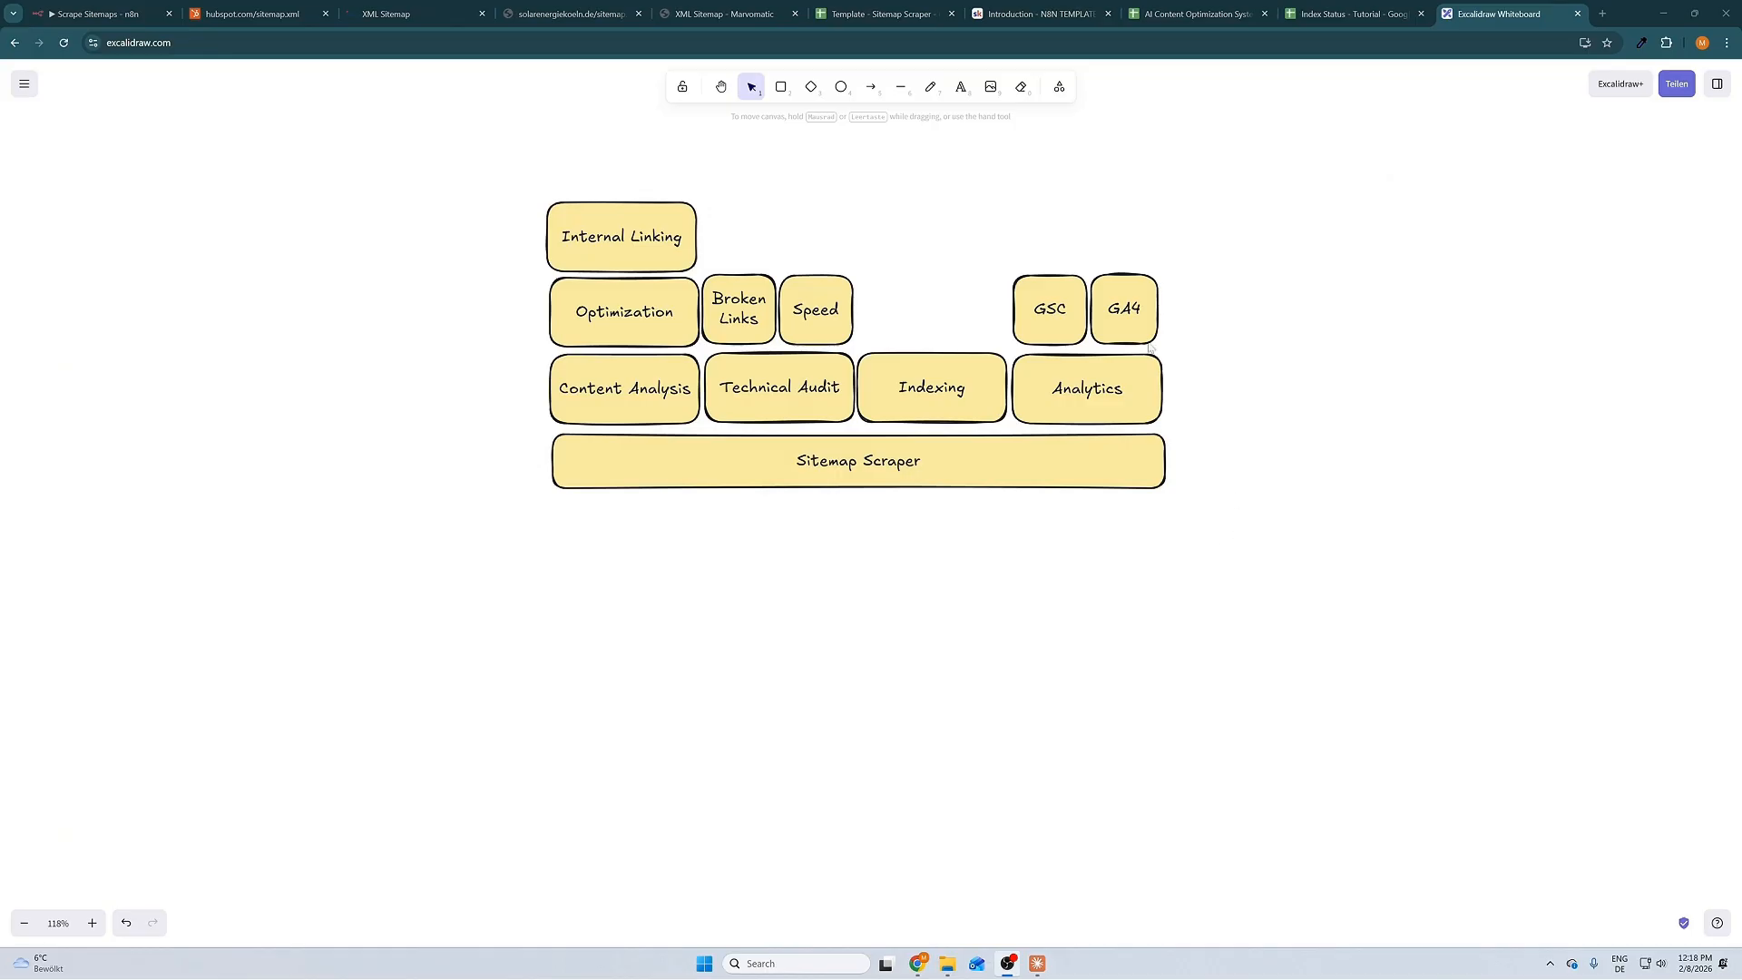
# - Clear all domain and URL entries below the header row in the sitemap scraper spreadsheet's URLs sheet
pyautogui.click(878, 13)
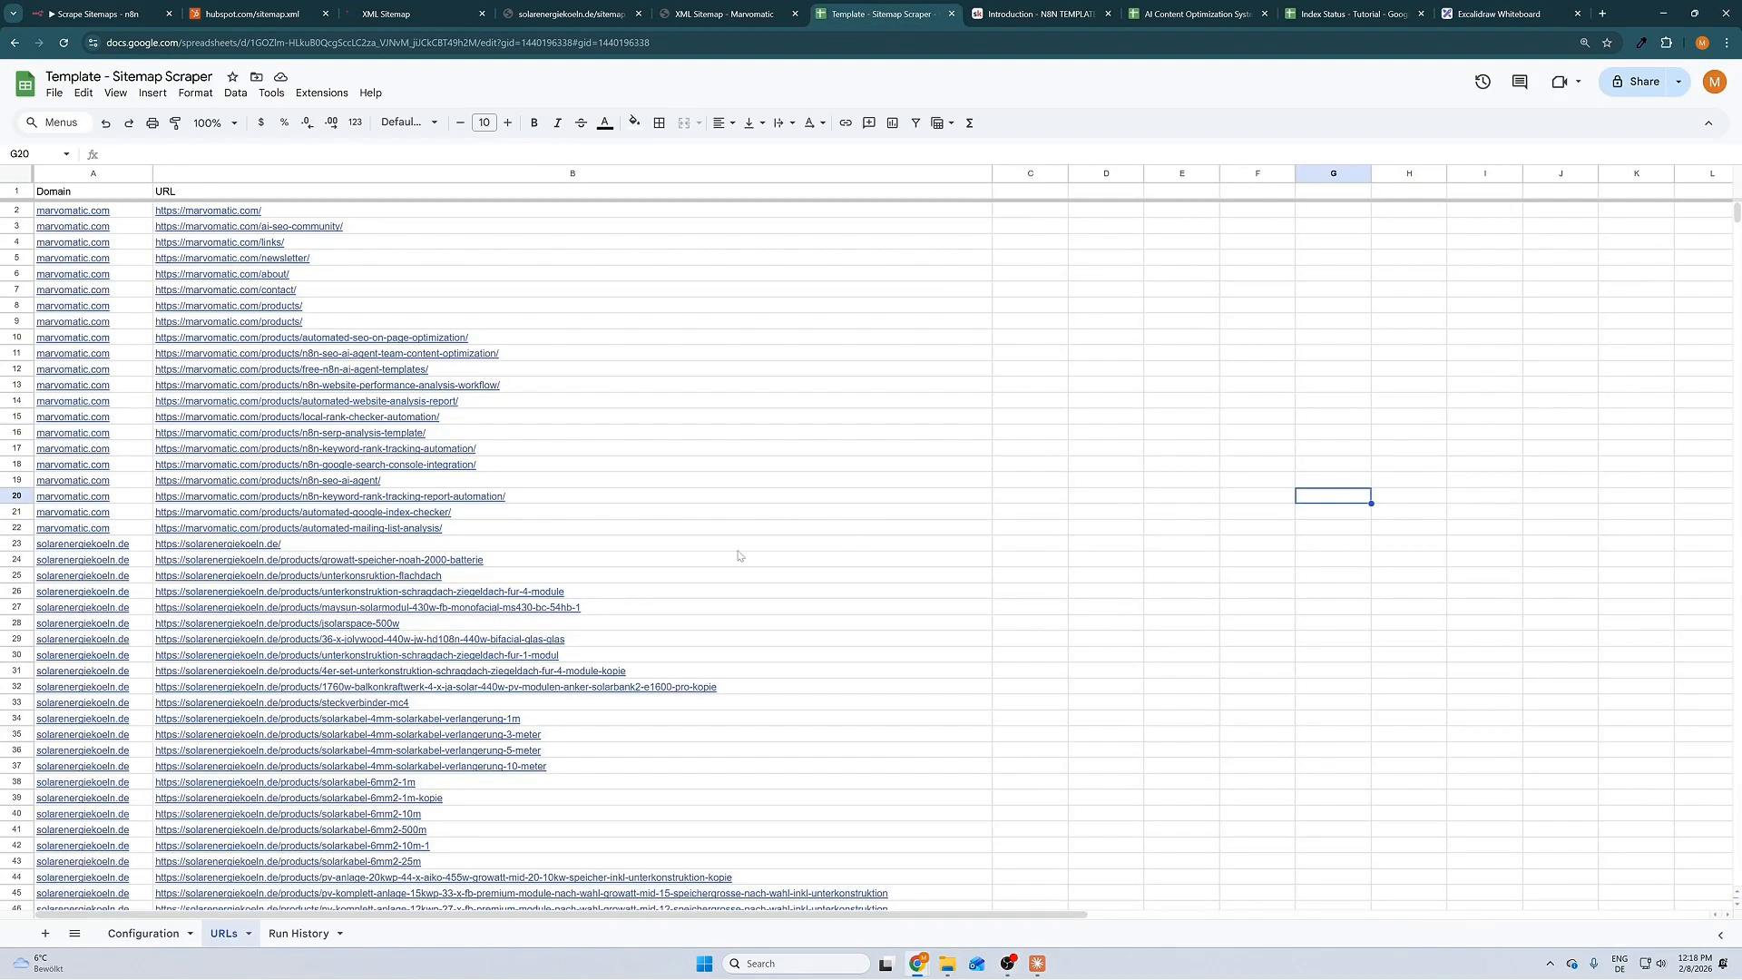
pyautogui.click(128, 214)
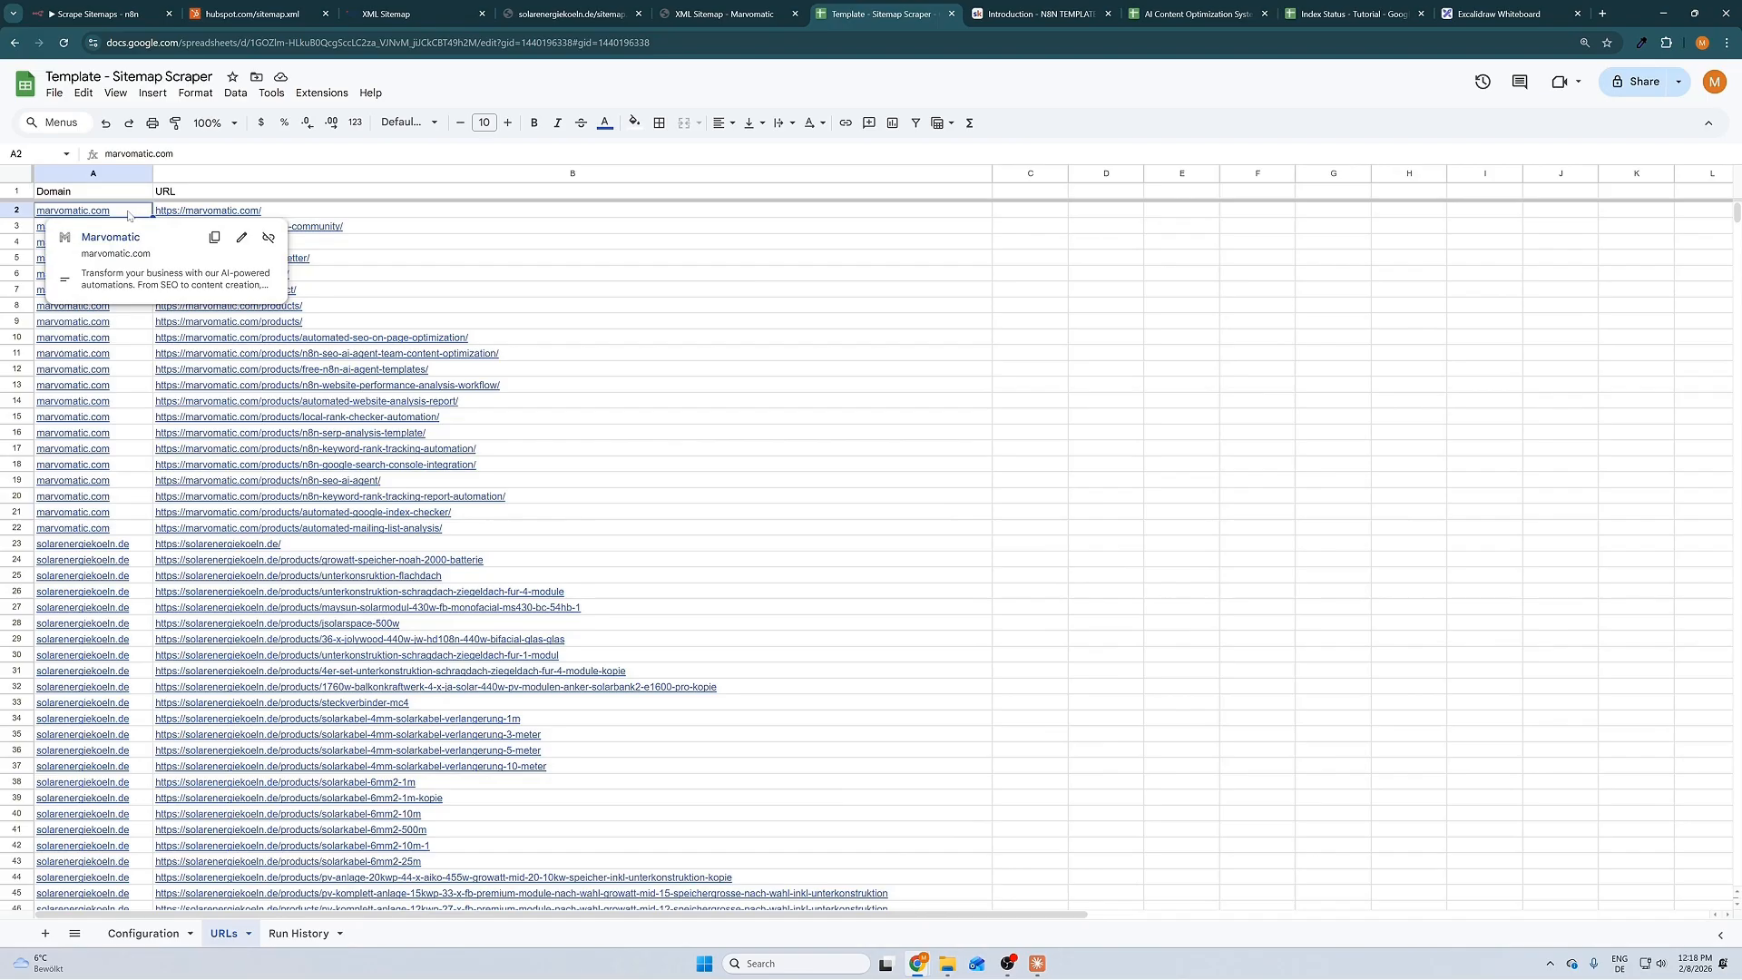
pyautogui.hotkey('shift', 'Right')
pyautogui.hotkey('ctrl', 'shift', 'Down')
pyautogui.press('Delete')
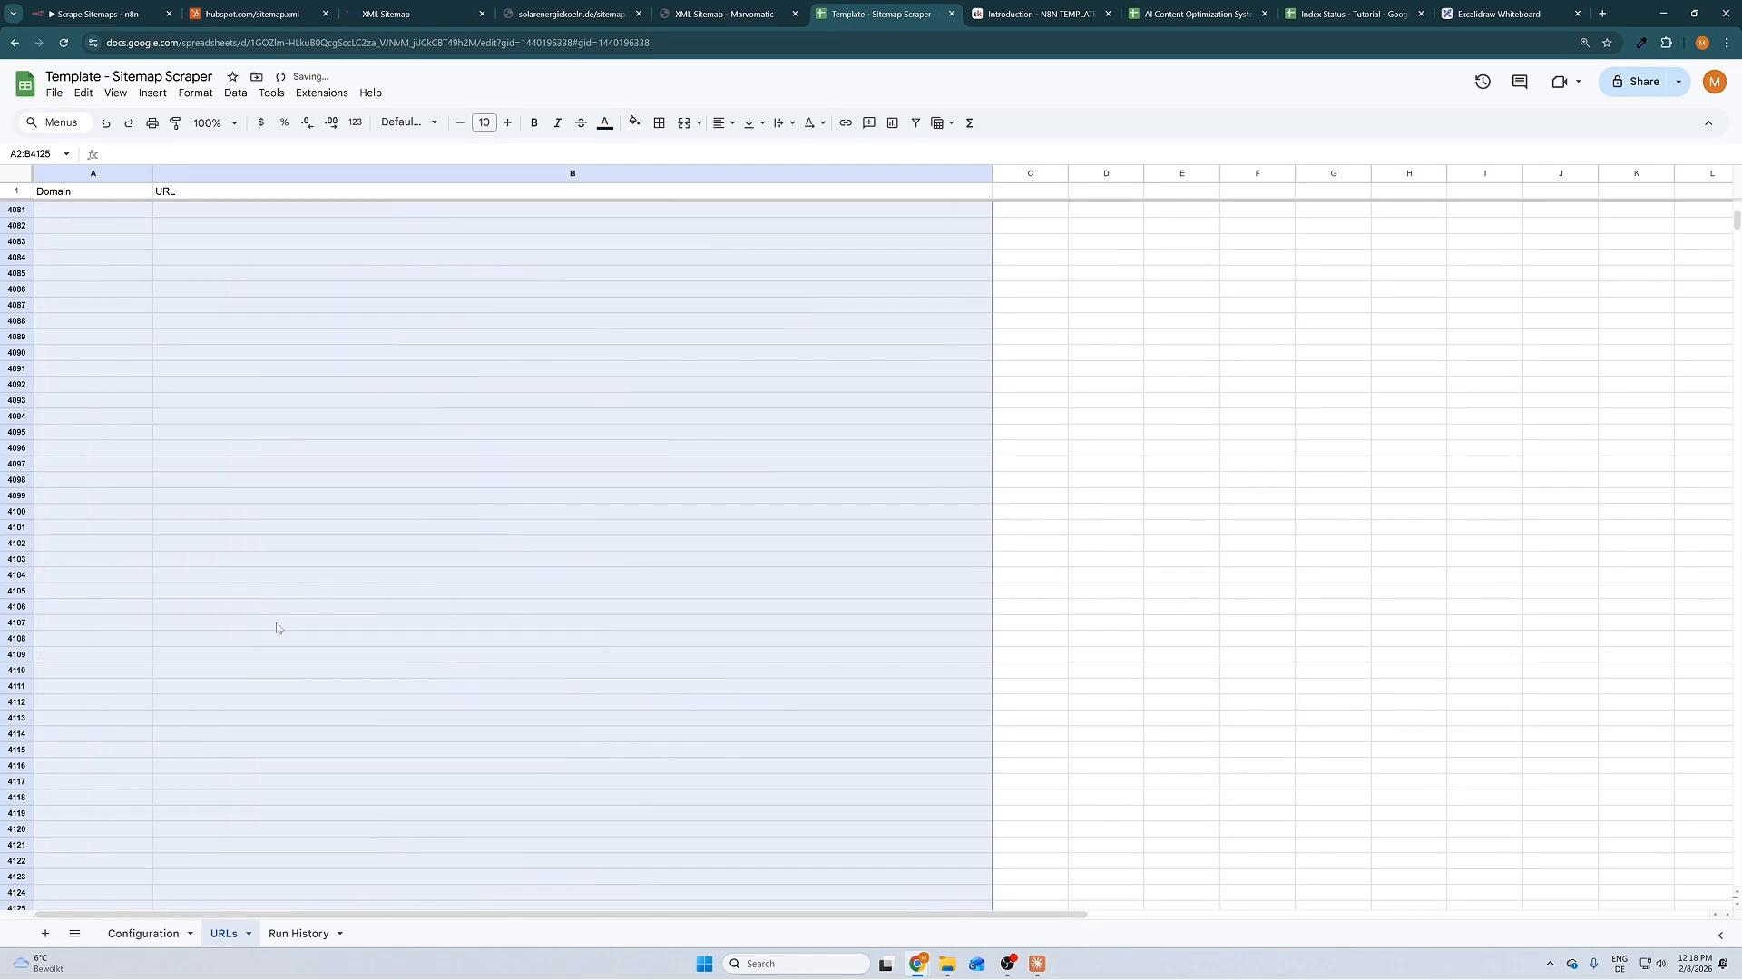
# - Clear the recorded Run ID and Last Time Updated entries in row 2 of the Run History sheet
pyautogui.click(283, 942)
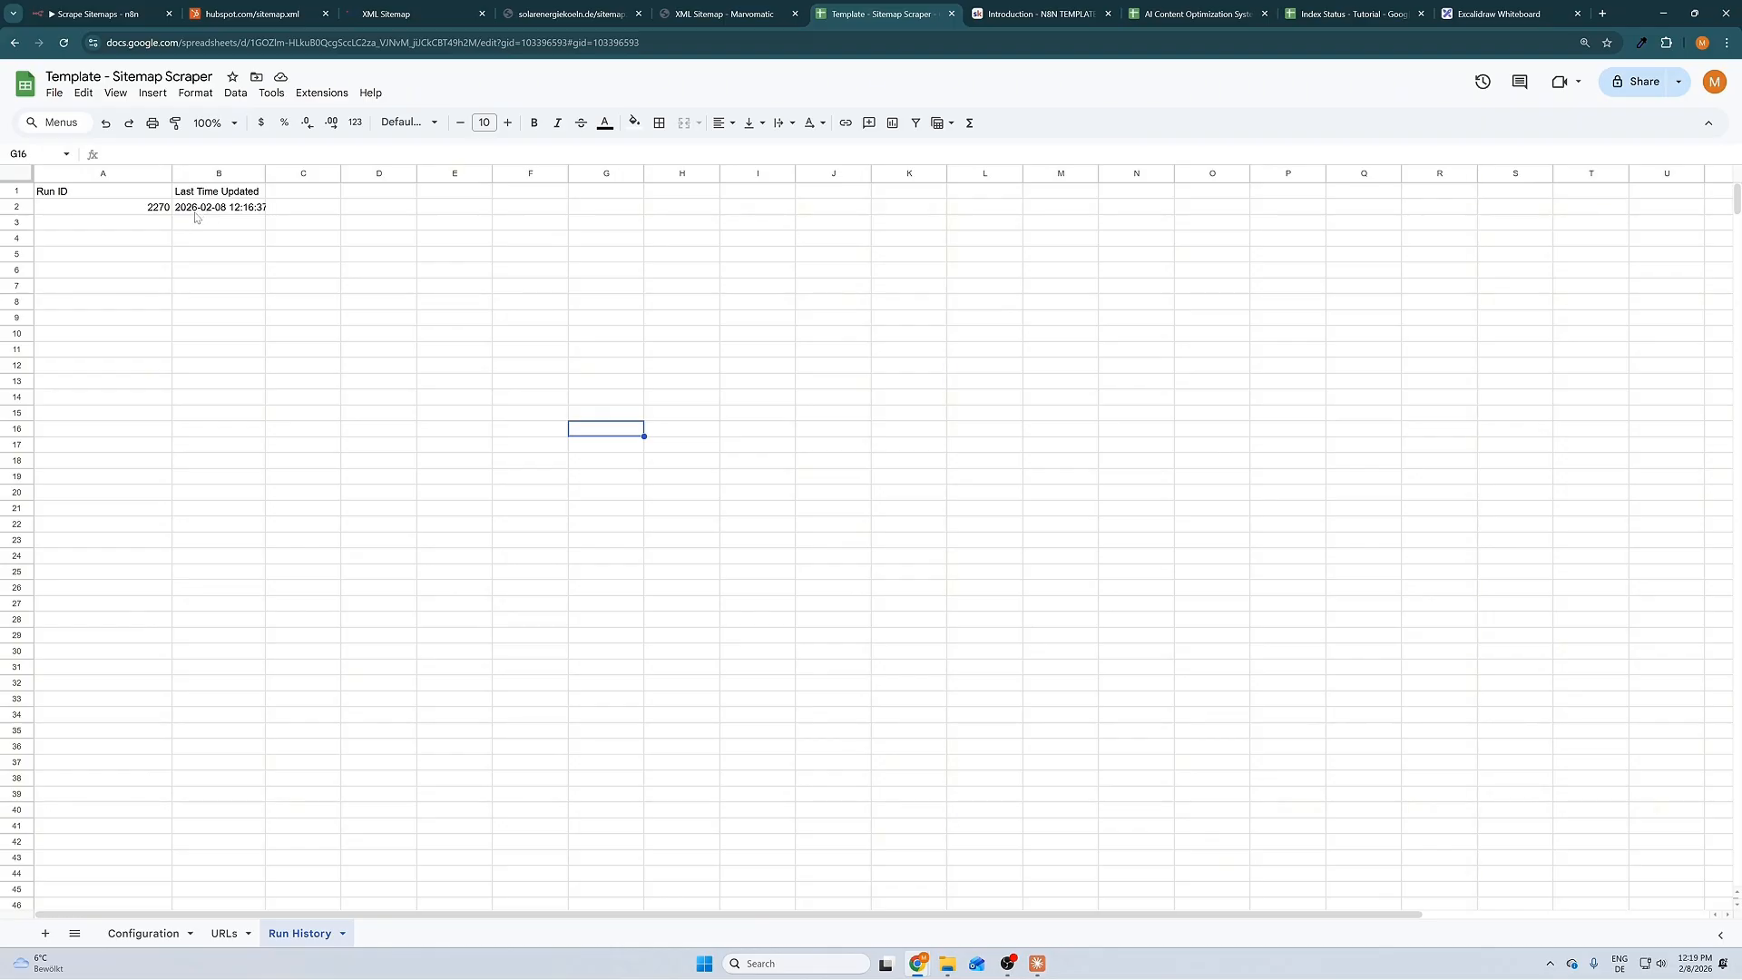
pyautogui.moveTo(150, 208); pyautogui.dragTo(218, 213)
pyautogui.press('Delete')
pyautogui.hotkey('ctrl', 'z')
pyautogui.click(258, 302)
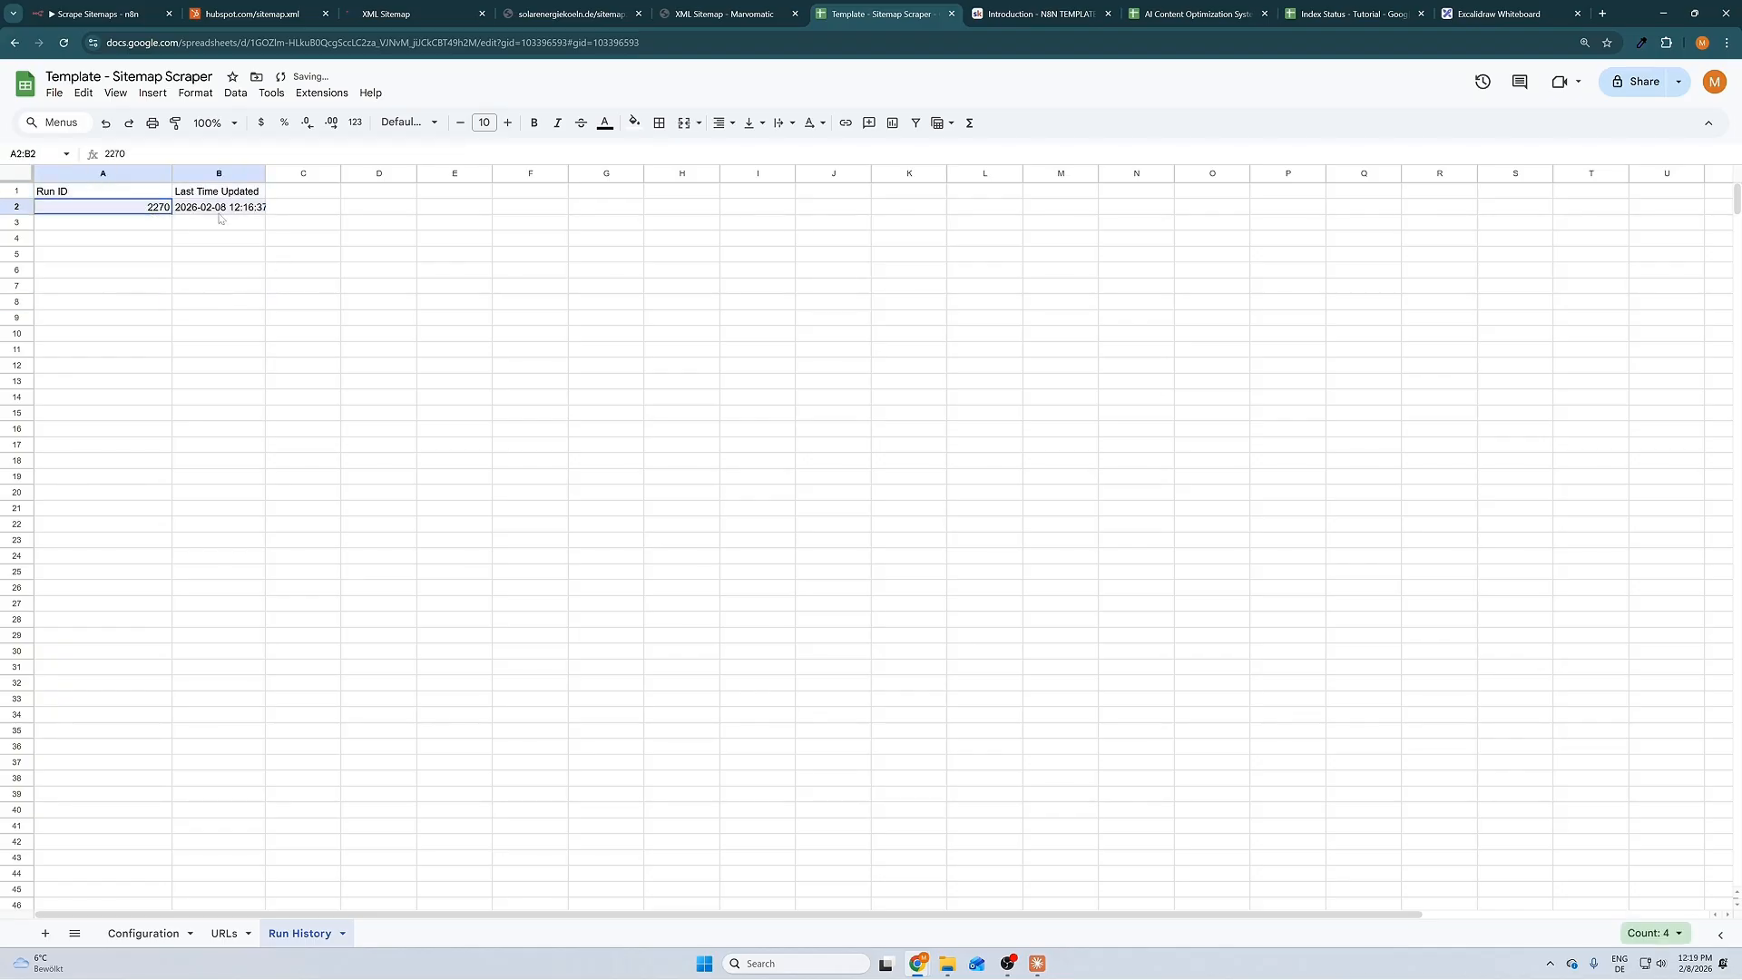
pyautogui.press('Delete')
pyautogui.click(464, 352)
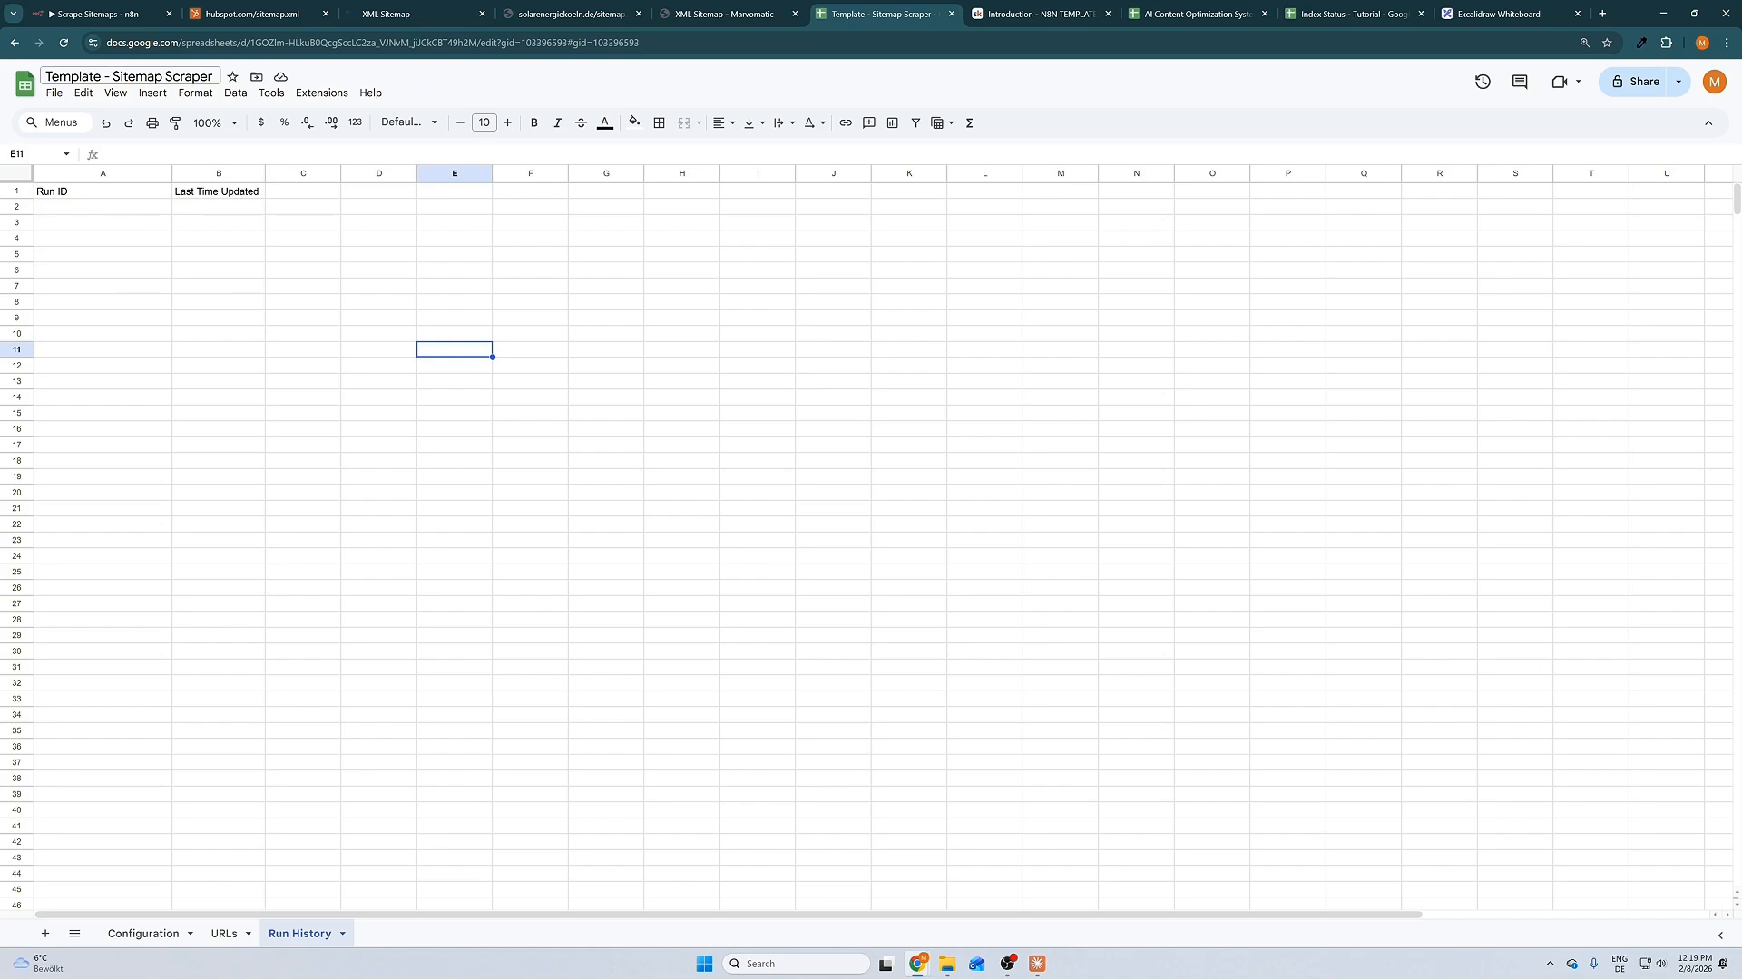
# - Execute the Scrape Sitemaps workflow in n8n from the Schedule Trigger and follow its run through the Loop Over Domains group
pyautogui.click(99, 14)
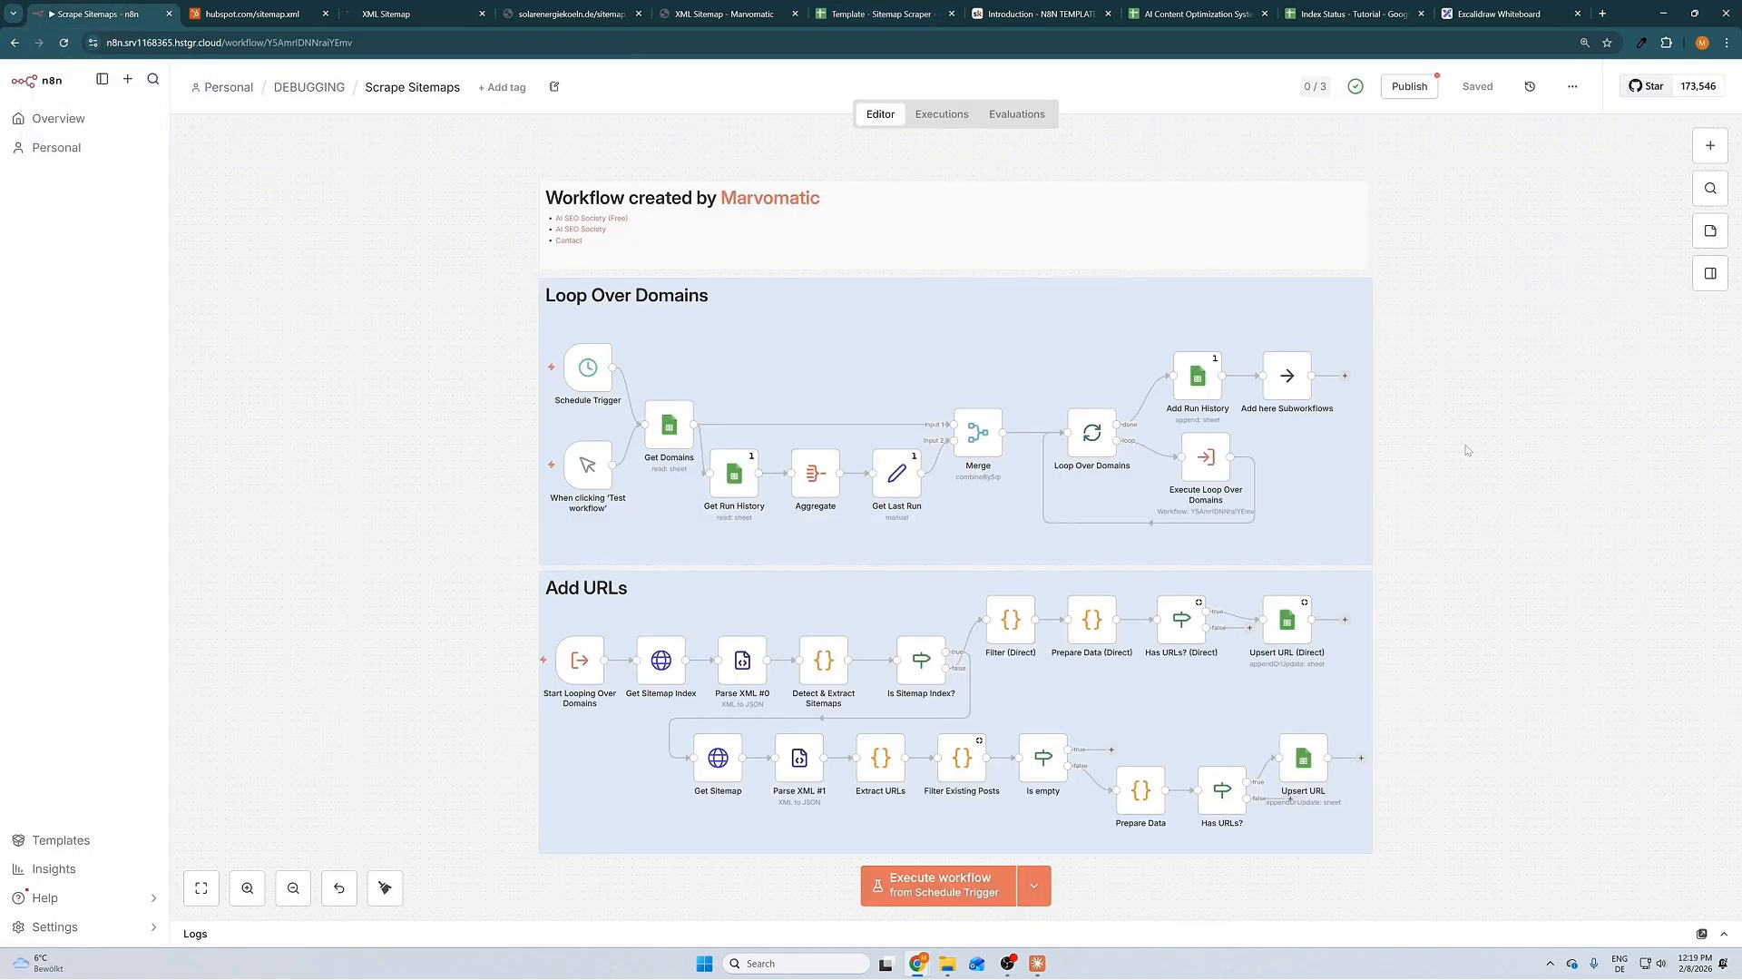
pyautogui.moveTo(1468, 451); pyautogui.dragTo(1346, 435)
pyautogui.click(965, 885)
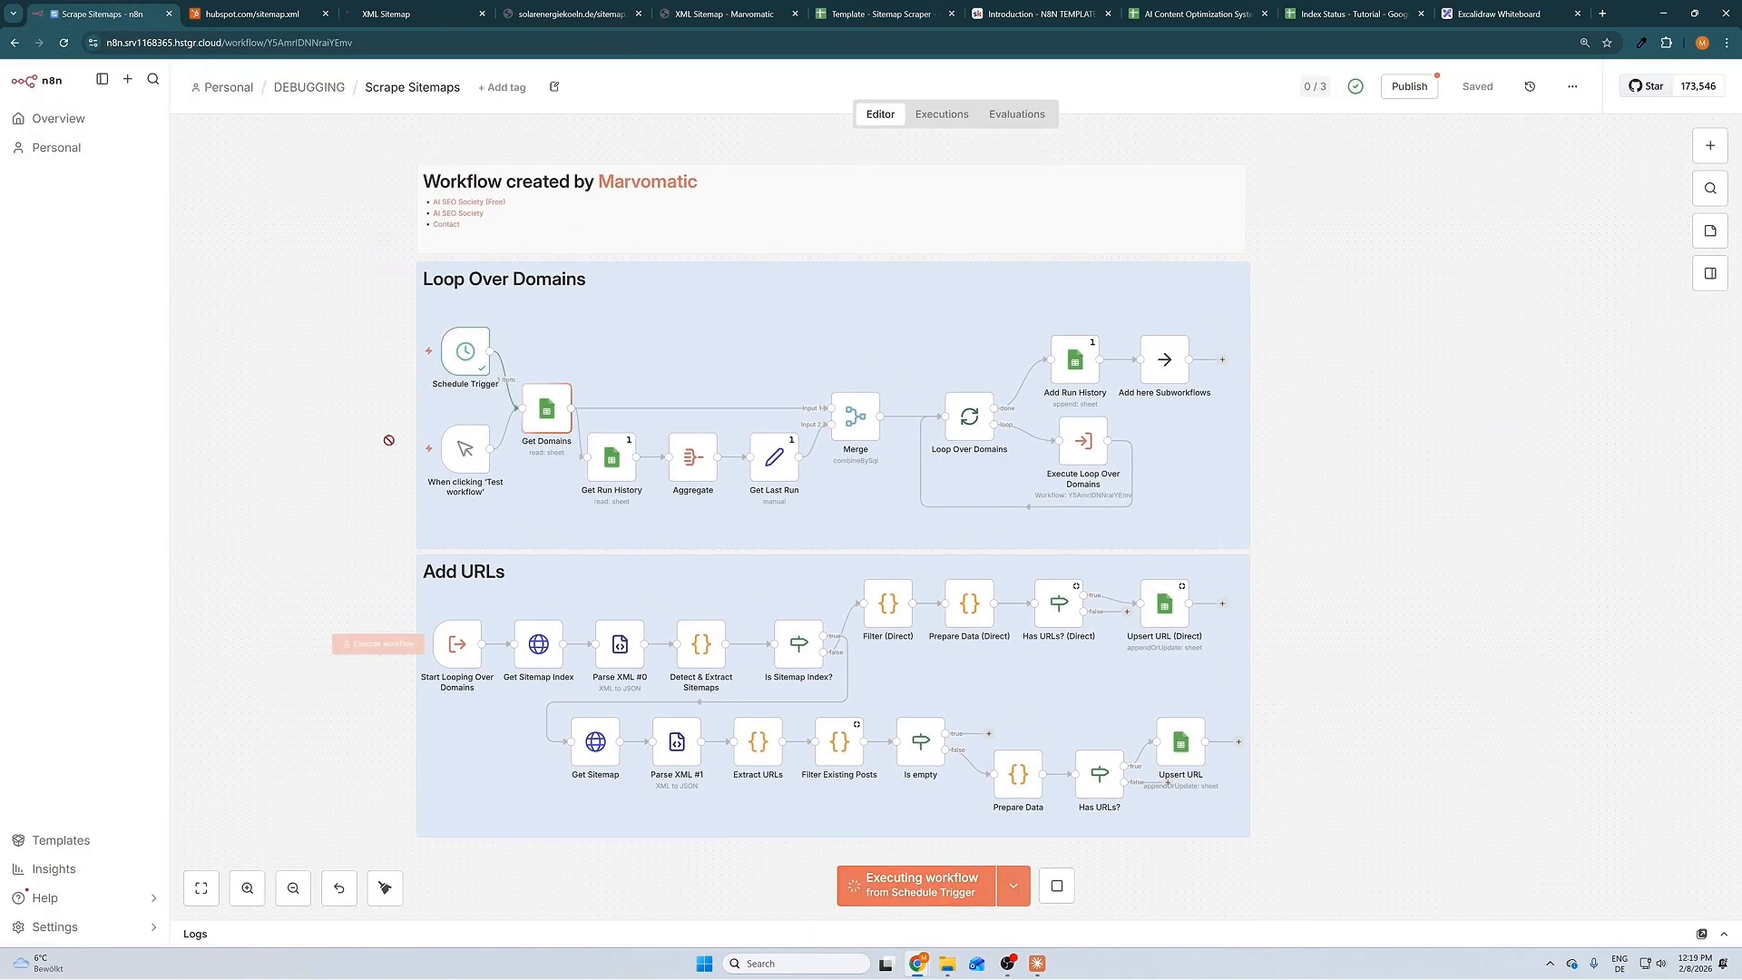
pyautogui.moveTo(385, 308); pyautogui.dragTo(523, 397)
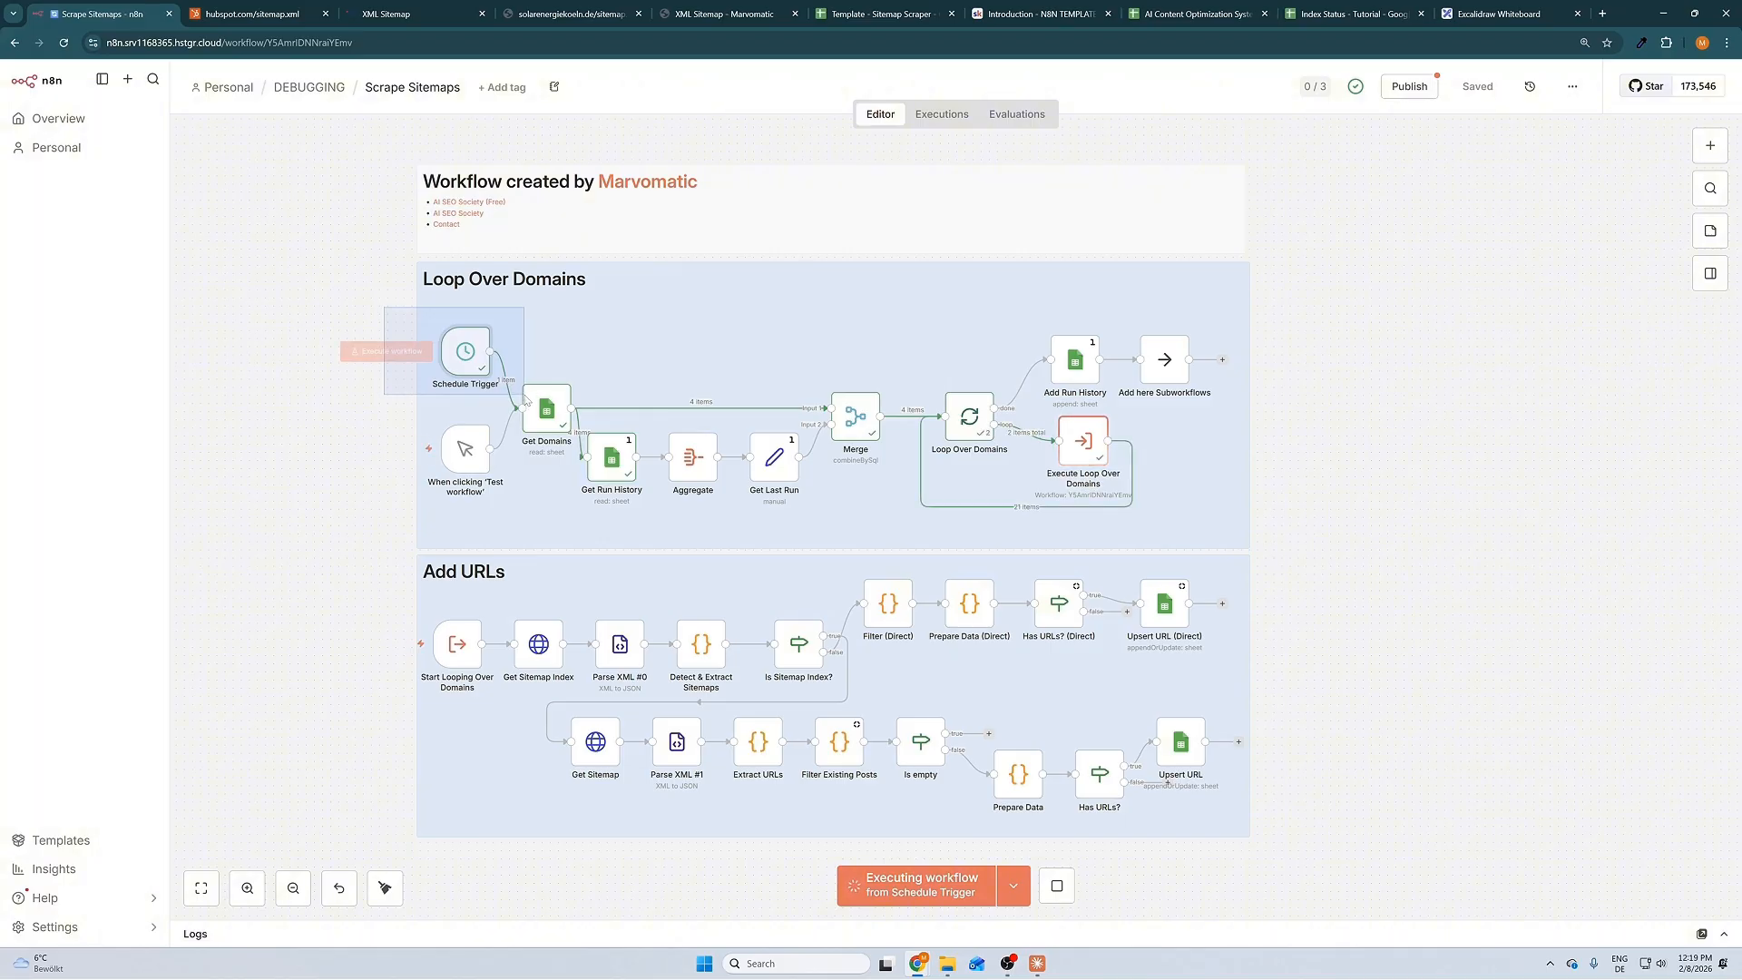
pyautogui.click(1430, 421)
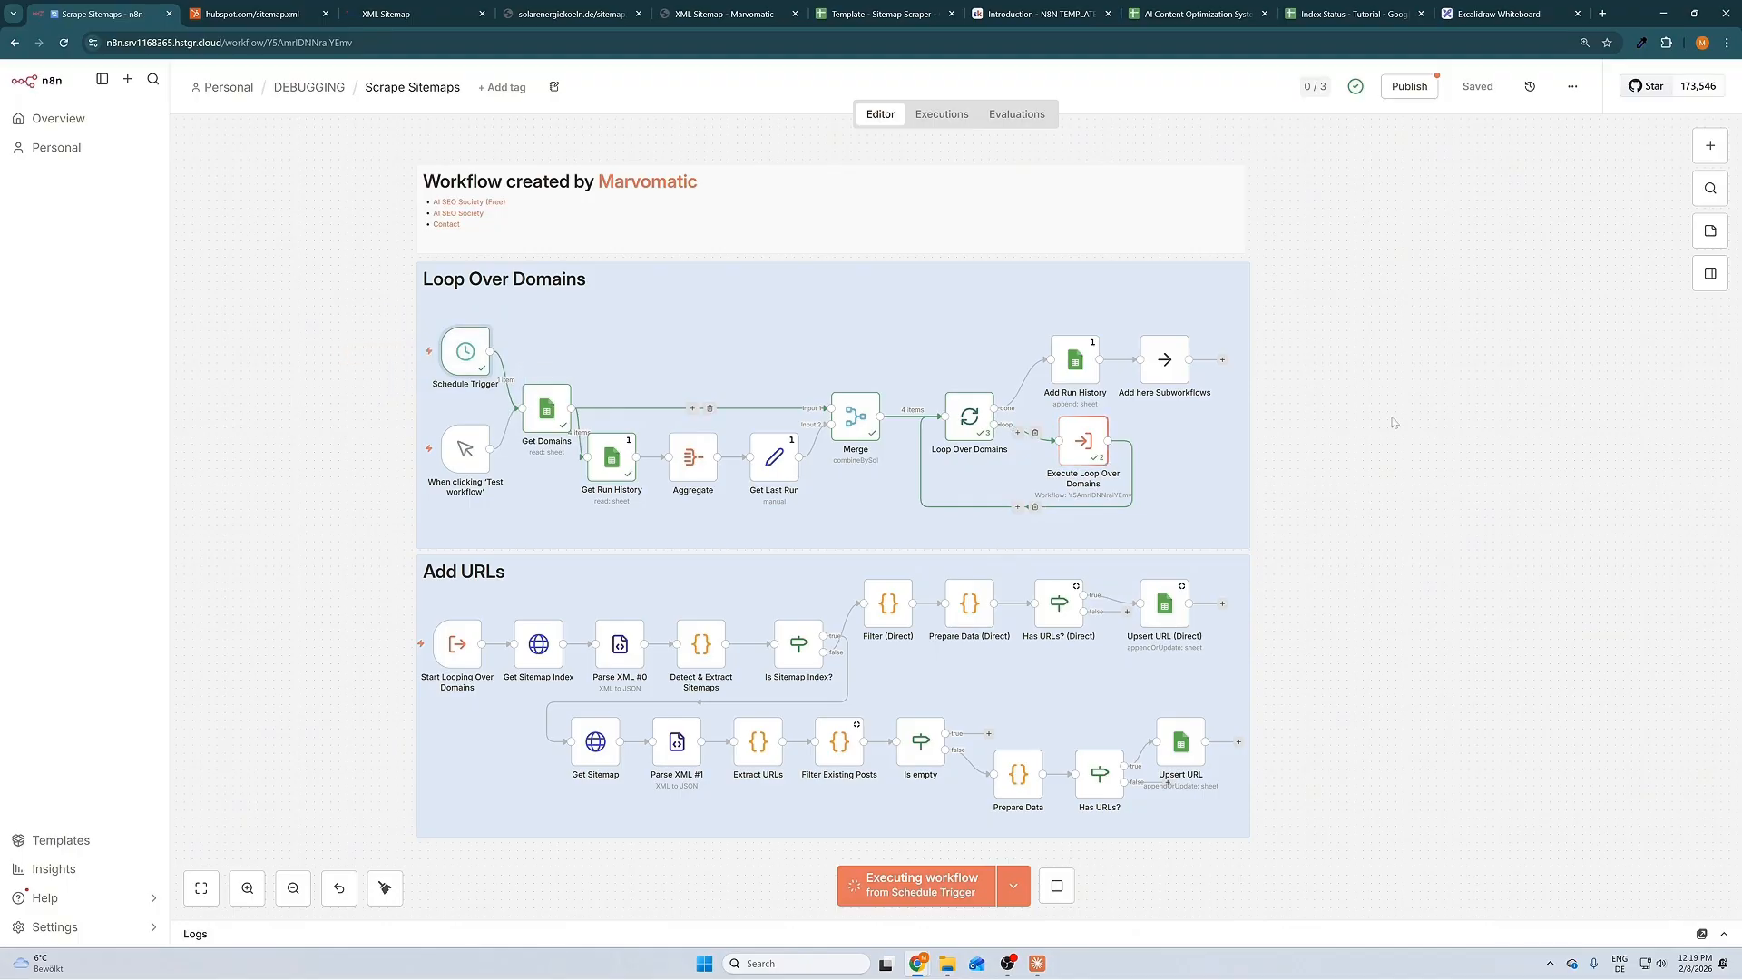
pyautogui.moveTo(1361, 438); pyautogui.dragTo(1135, 309)
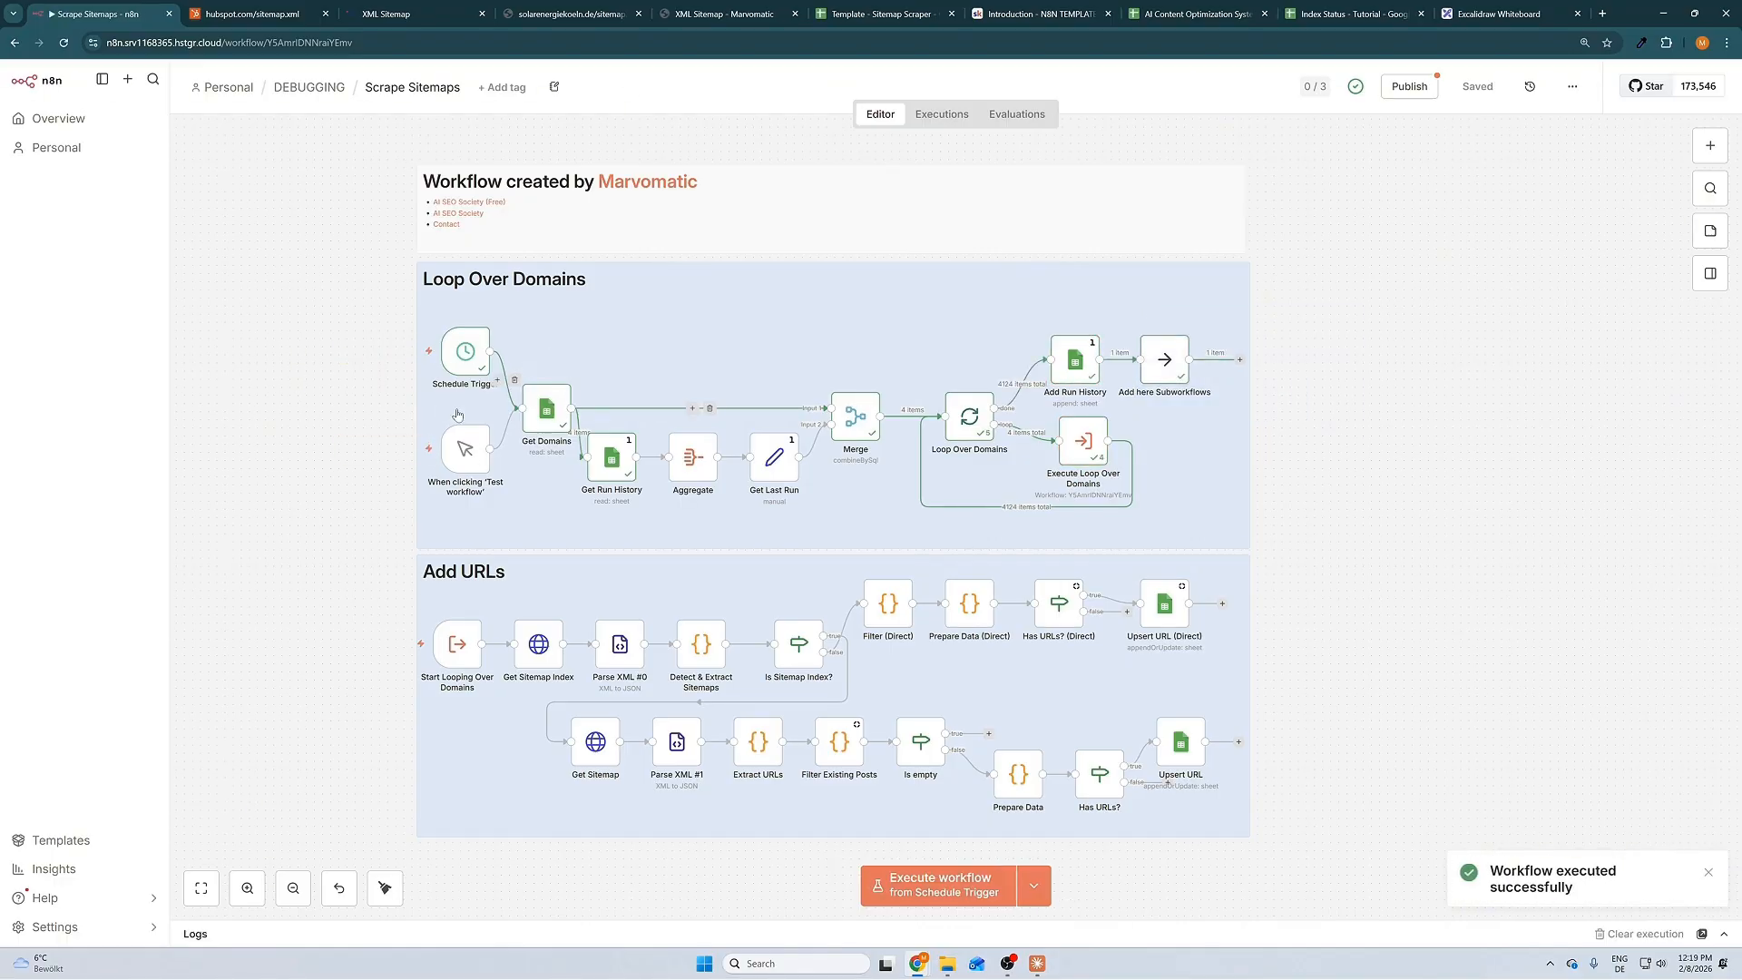
# - Inspect the Get Domains node's output and compare it with rows 2 to 5 of the spreadsheet's Configuration sheet
pyautogui.doubleClick(547, 413)
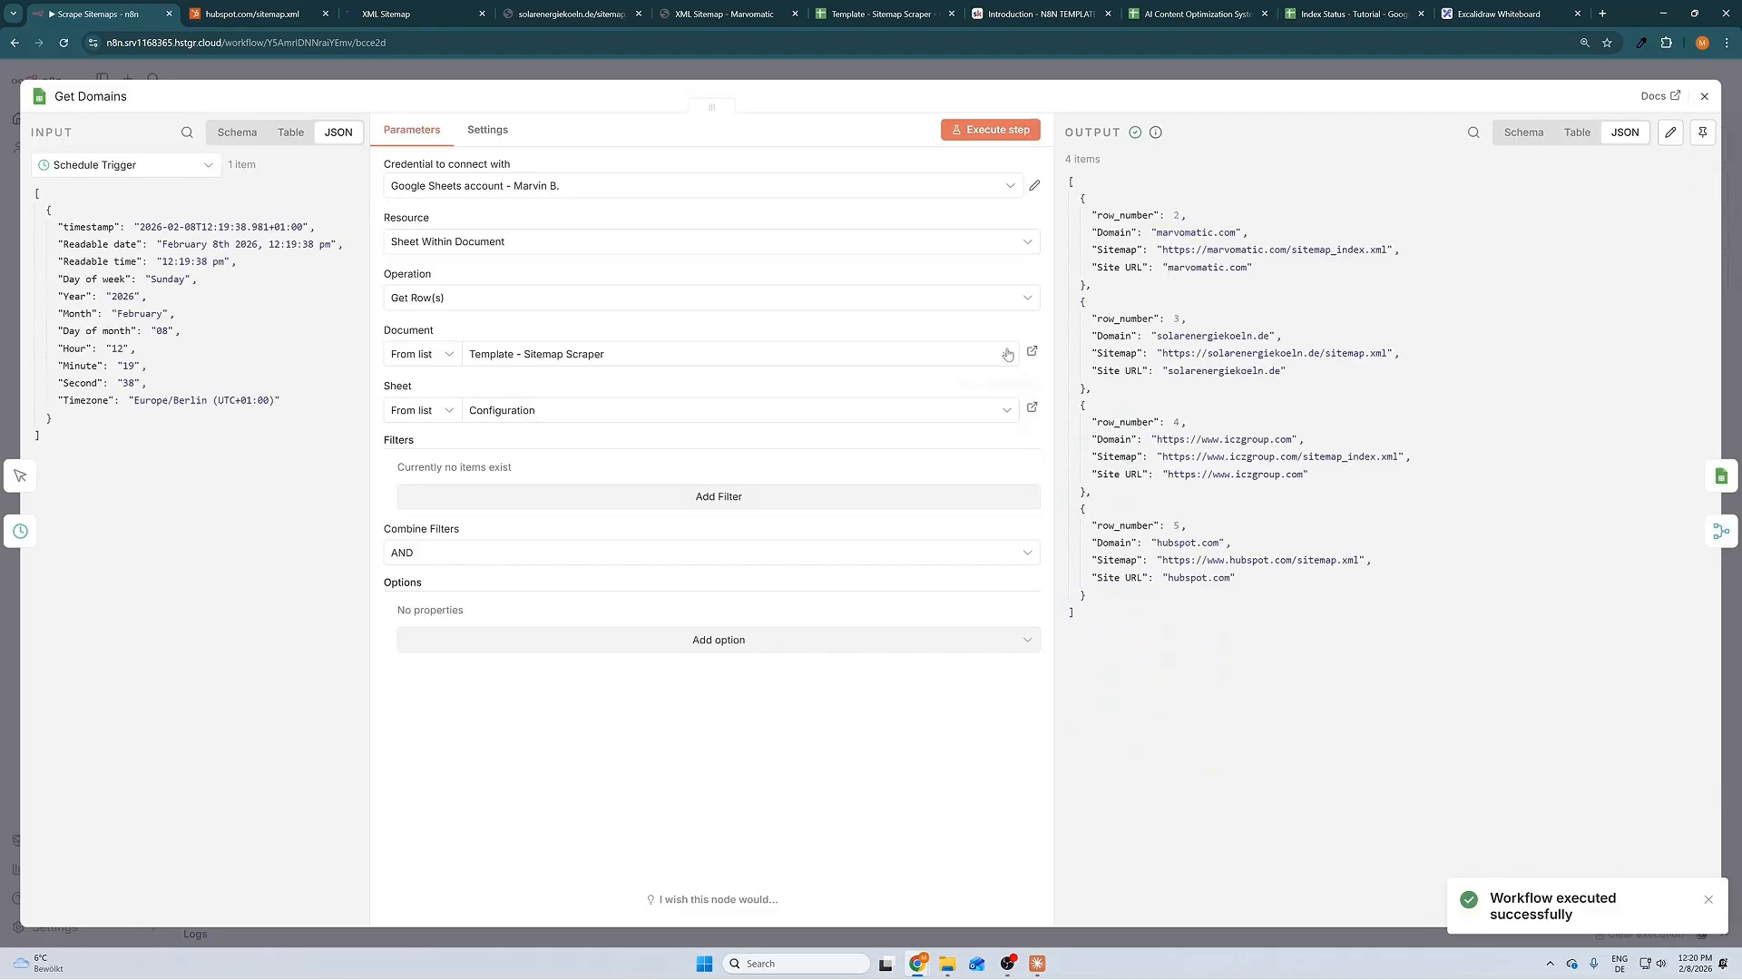
pyautogui.click(847, 16)
pyautogui.click(158, 934)
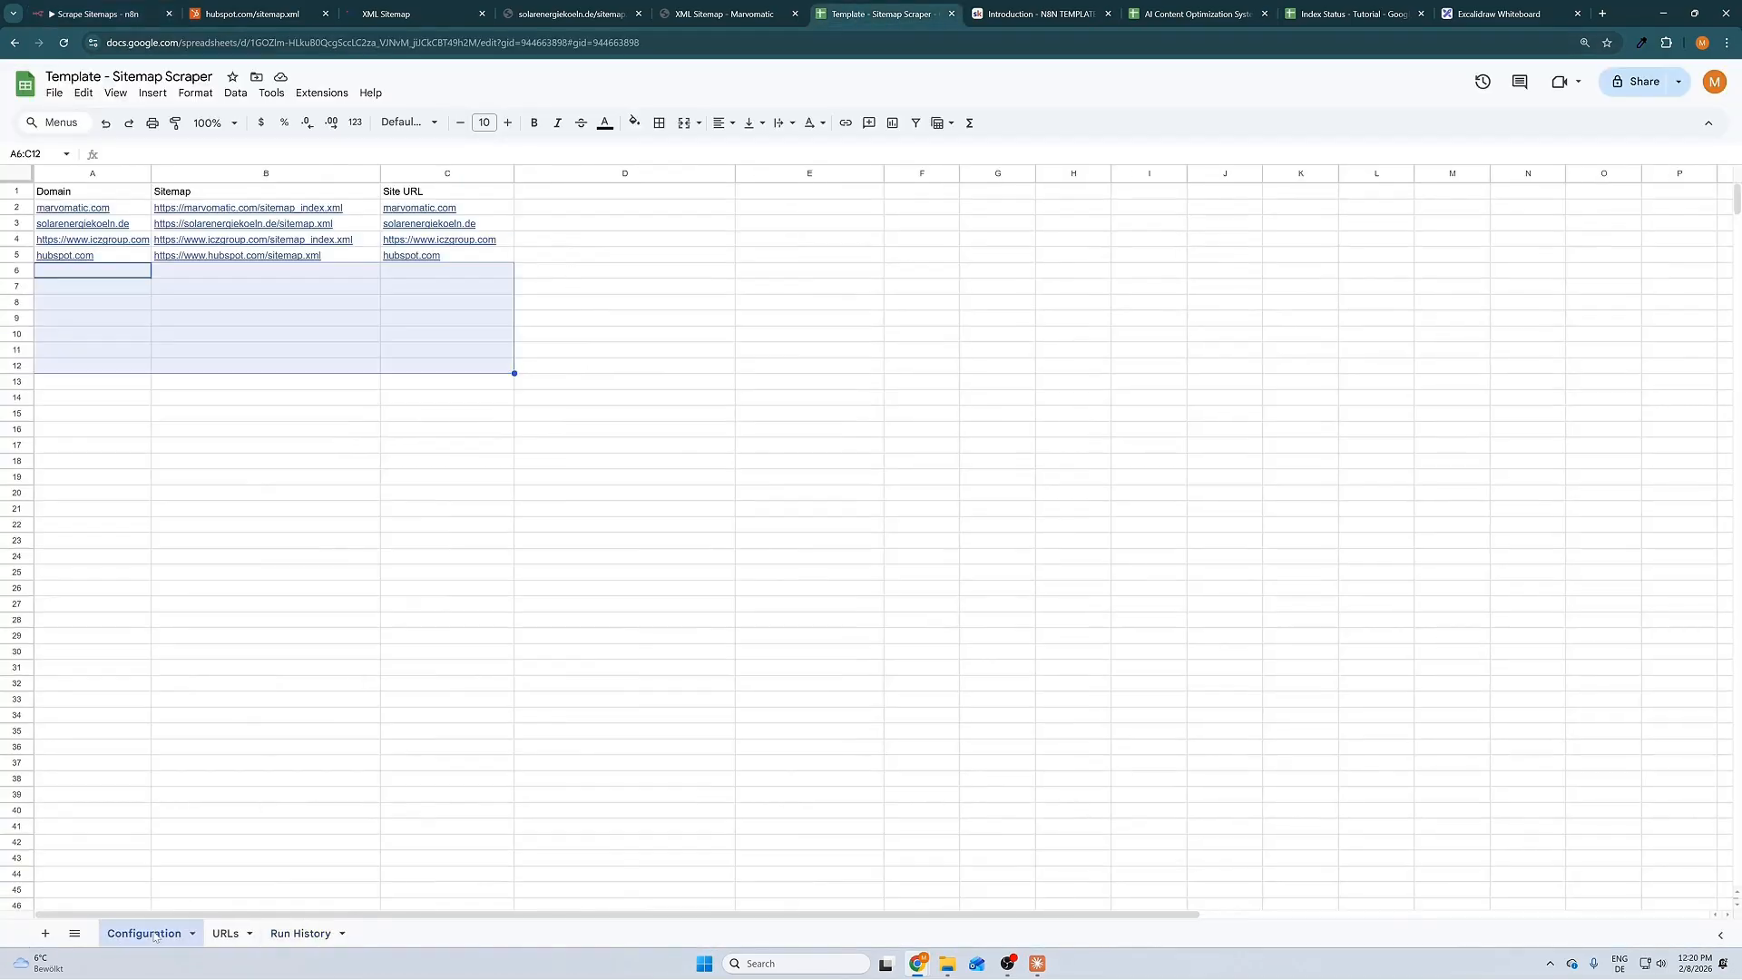
pyautogui.moveTo(15, 209); pyautogui.dragTo(25, 257)
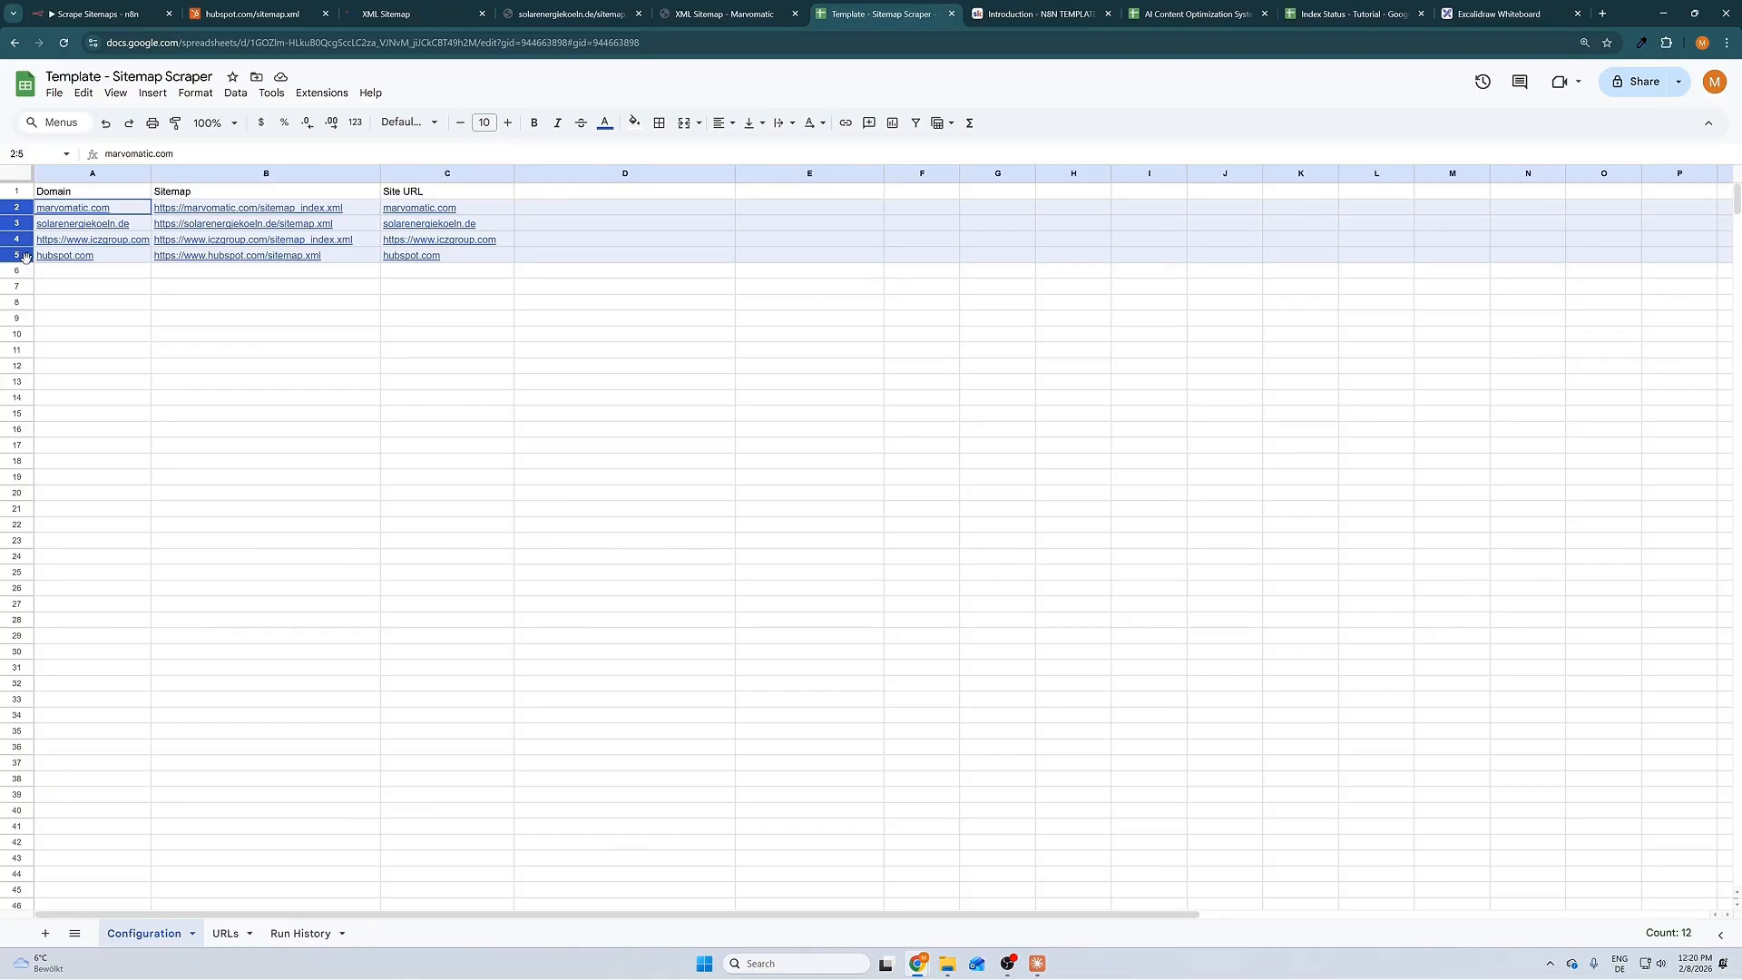
pyautogui.click(136, 16)
pyautogui.click(435, 74)
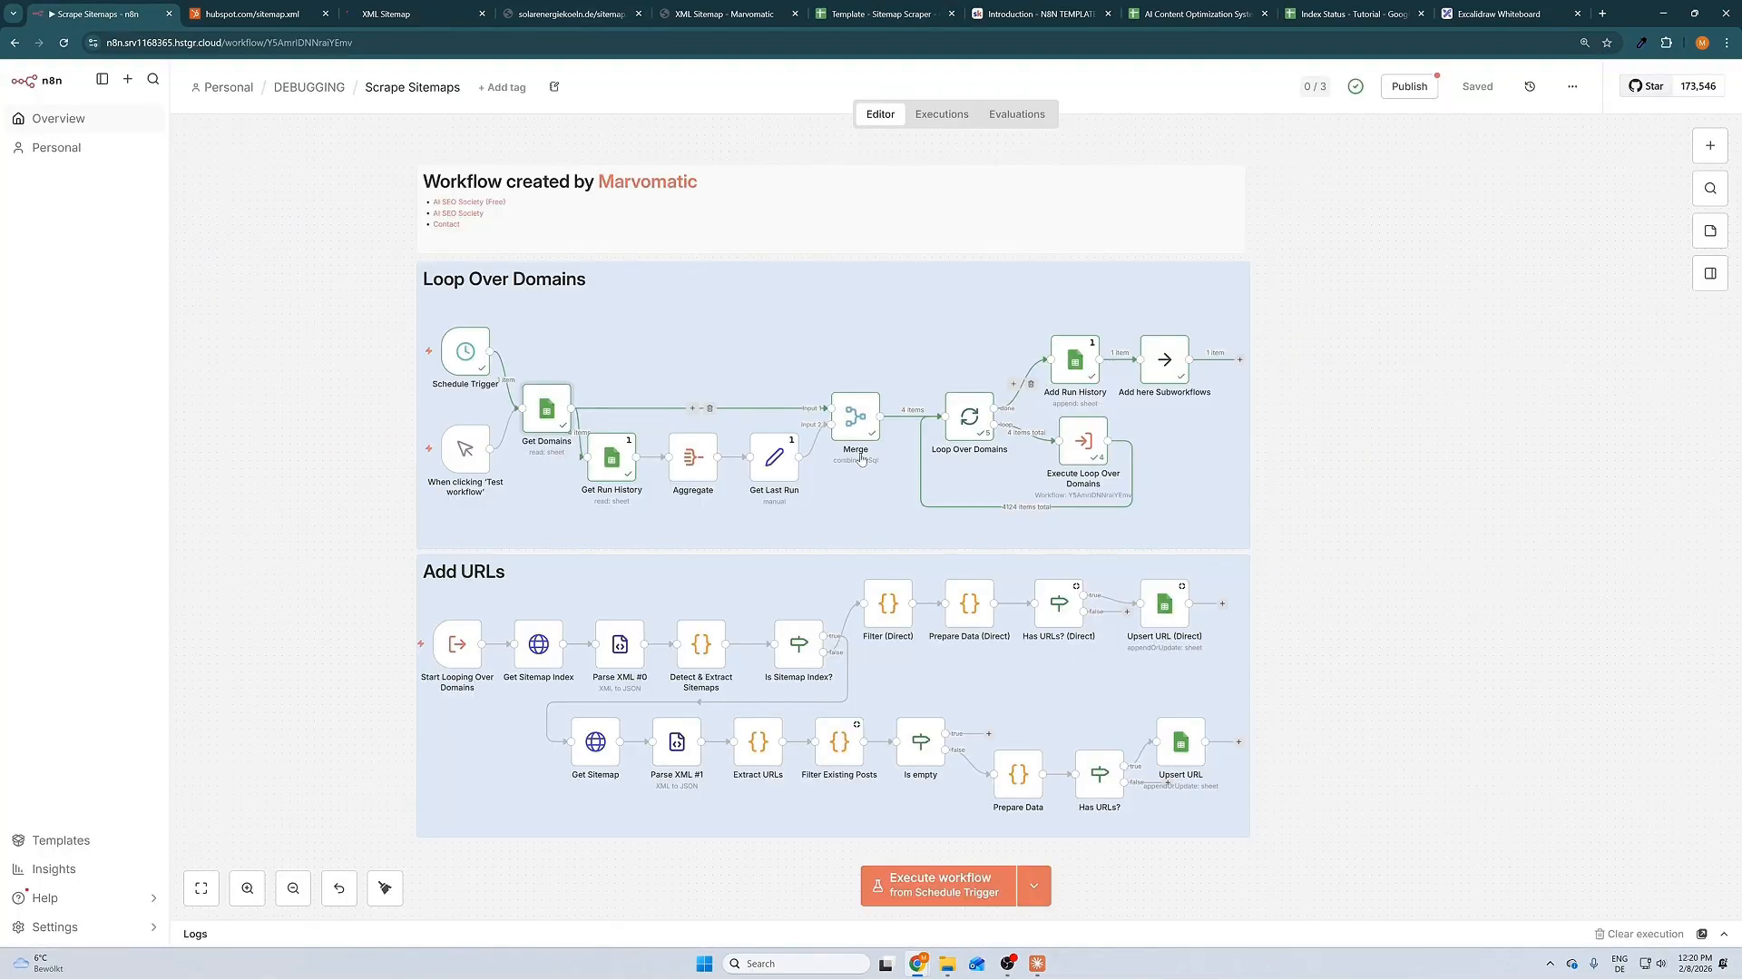
# - Check the spreadsheet's Run History sheet for the new run entry and return to the n8n workflow
pyautogui.moveTo(796, 458)
pyautogui.click(906, 22)
pyautogui.click(300, 933)
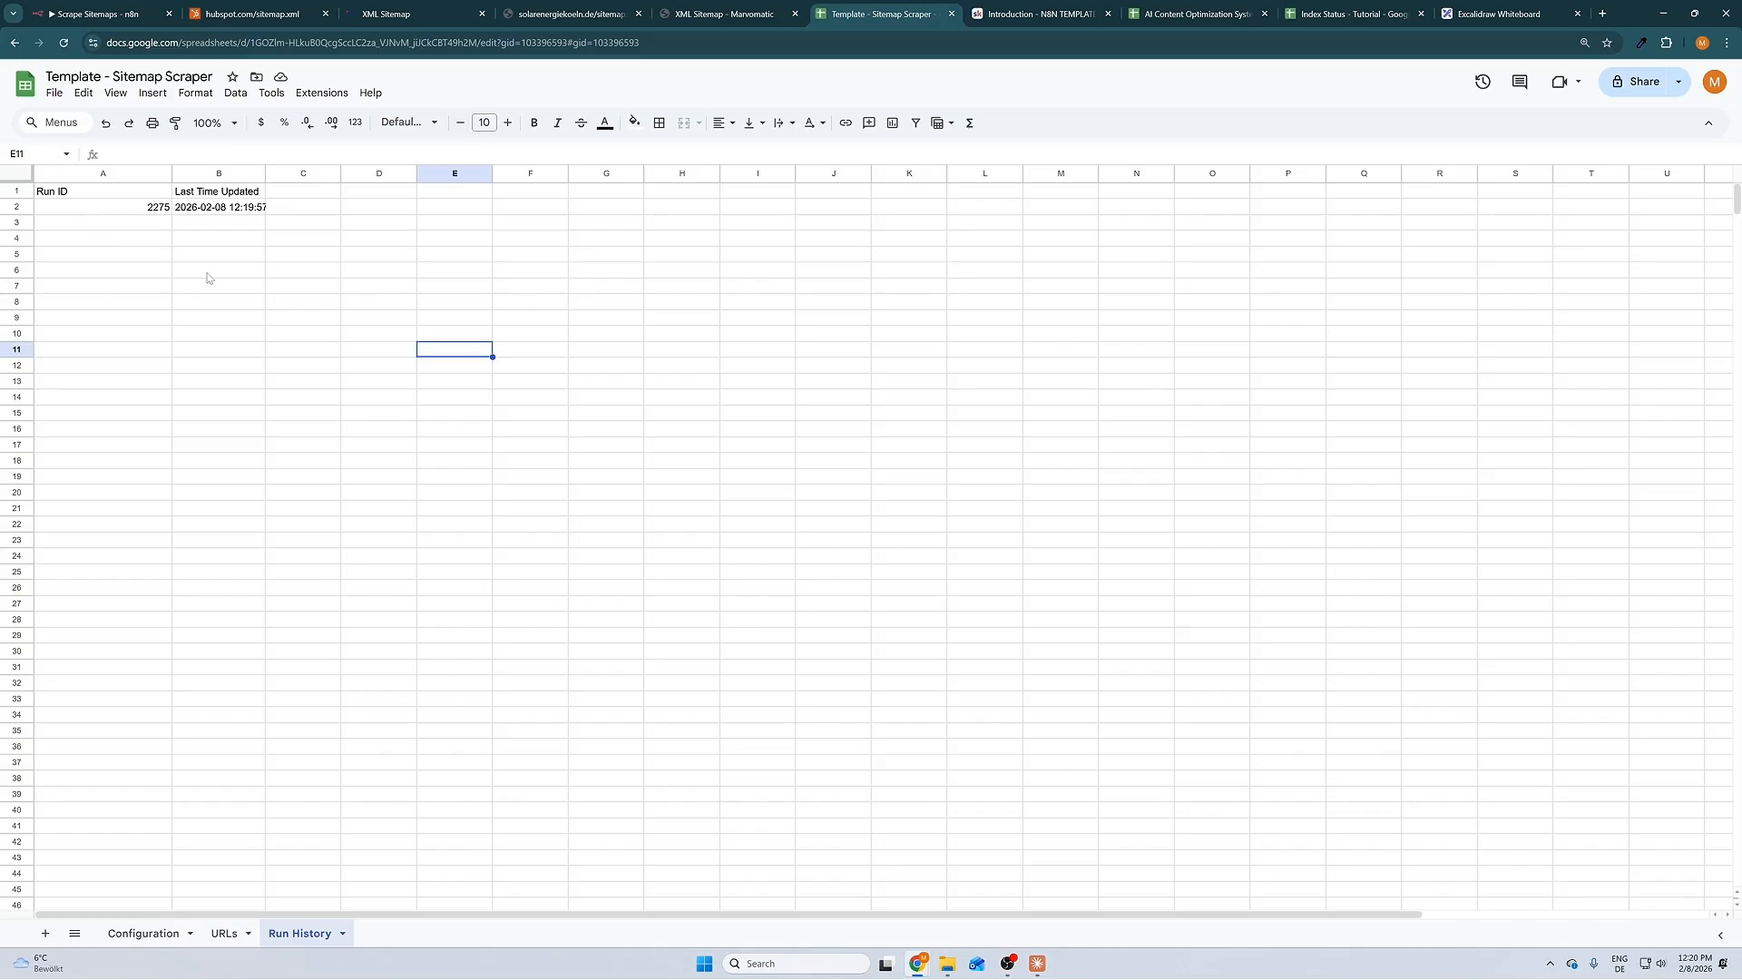
pyautogui.hotkey('ctrl', '1')
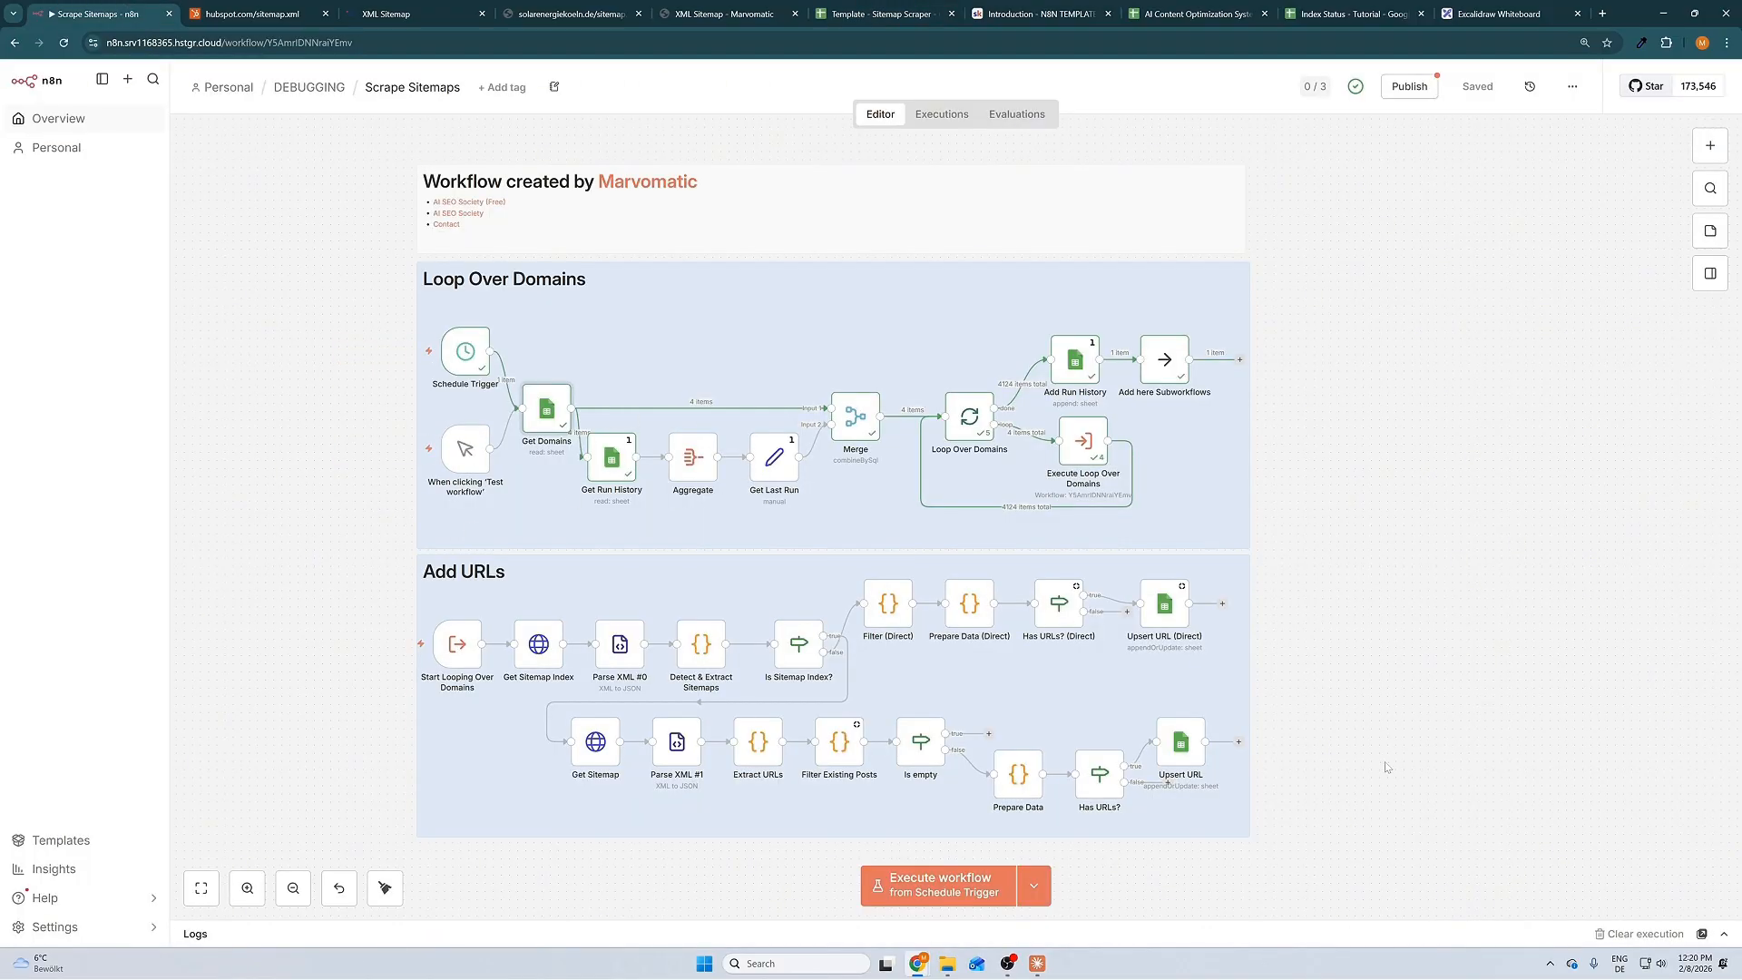
# - Highlight the Add URLs nodes and inspect the Merge node's SQL query, input and output
pyautogui.moveTo(1363, 820); pyautogui.dragTo(418, 569)
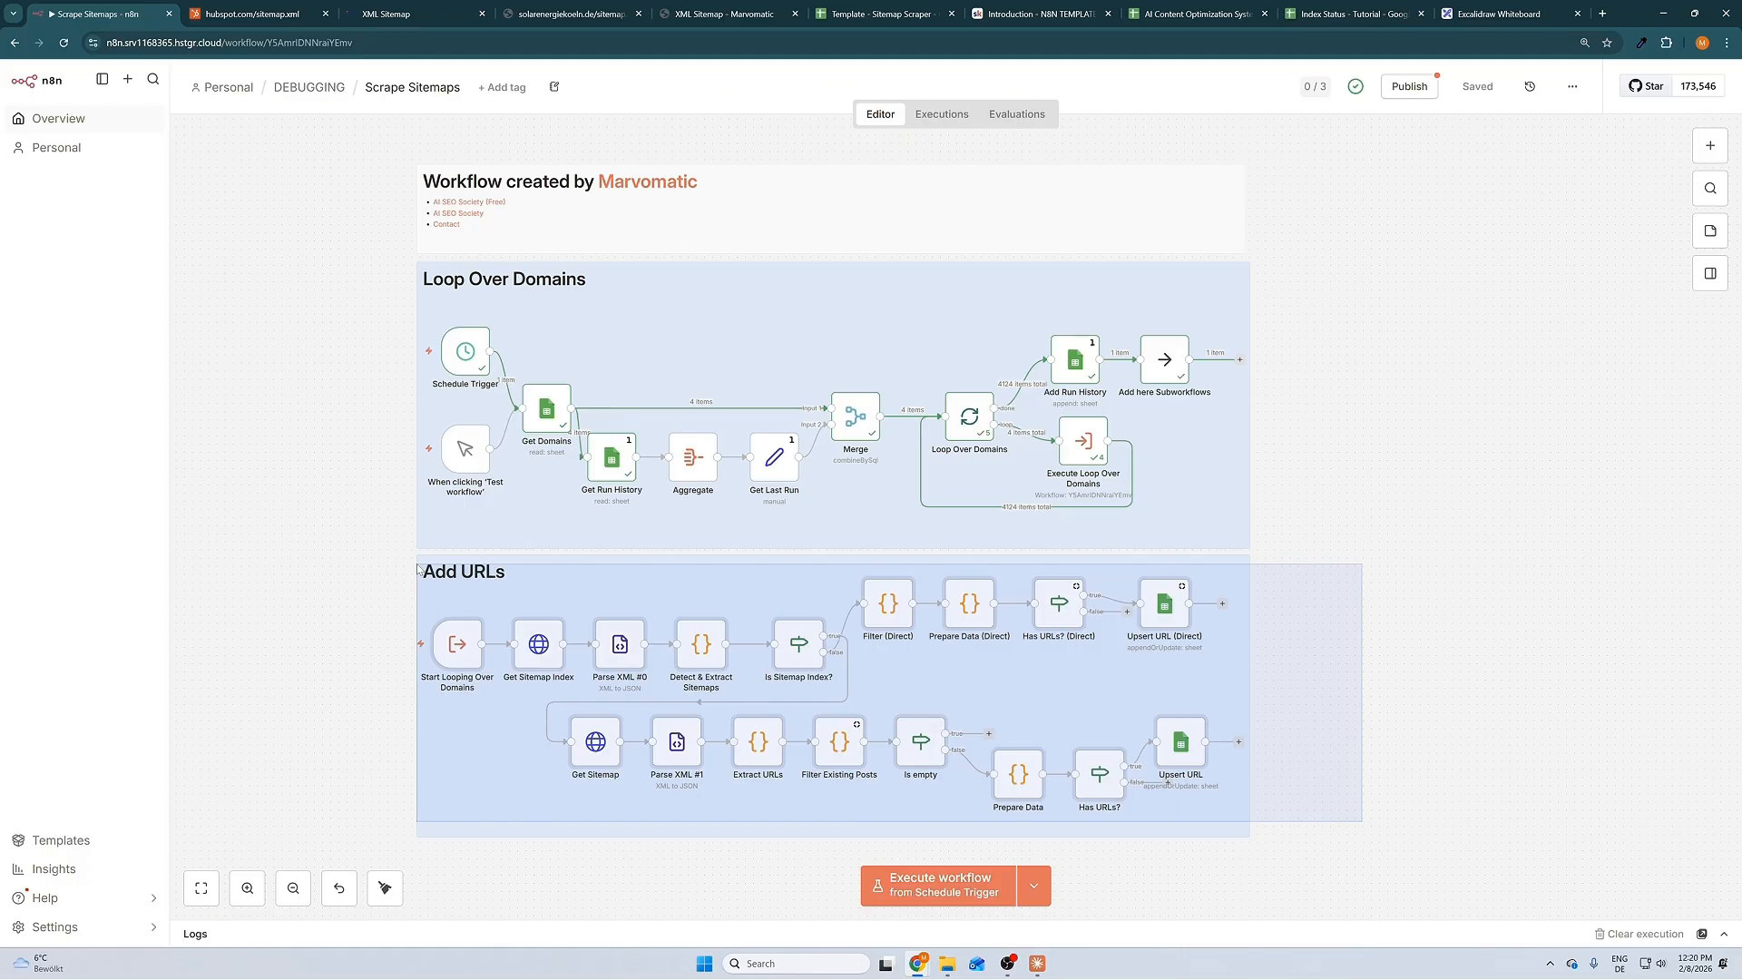
pyautogui.moveTo(417, 569); pyautogui.dragTo(416, 565)
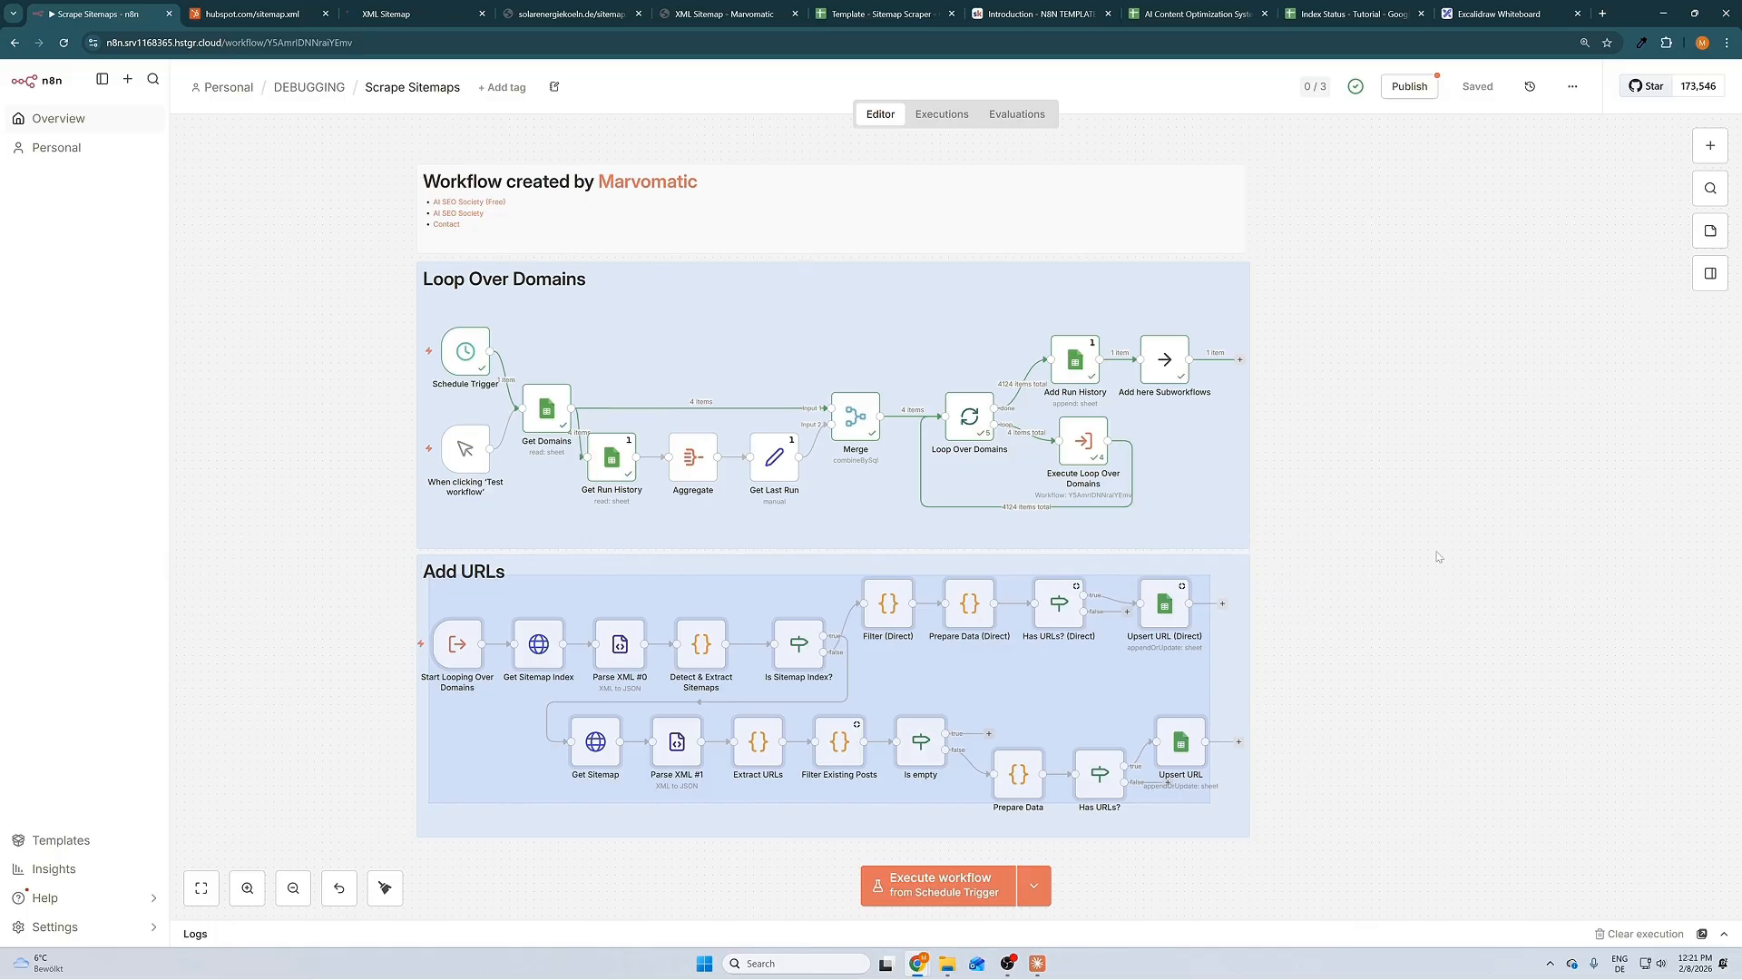
pyautogui.doubleClick(856, 418)
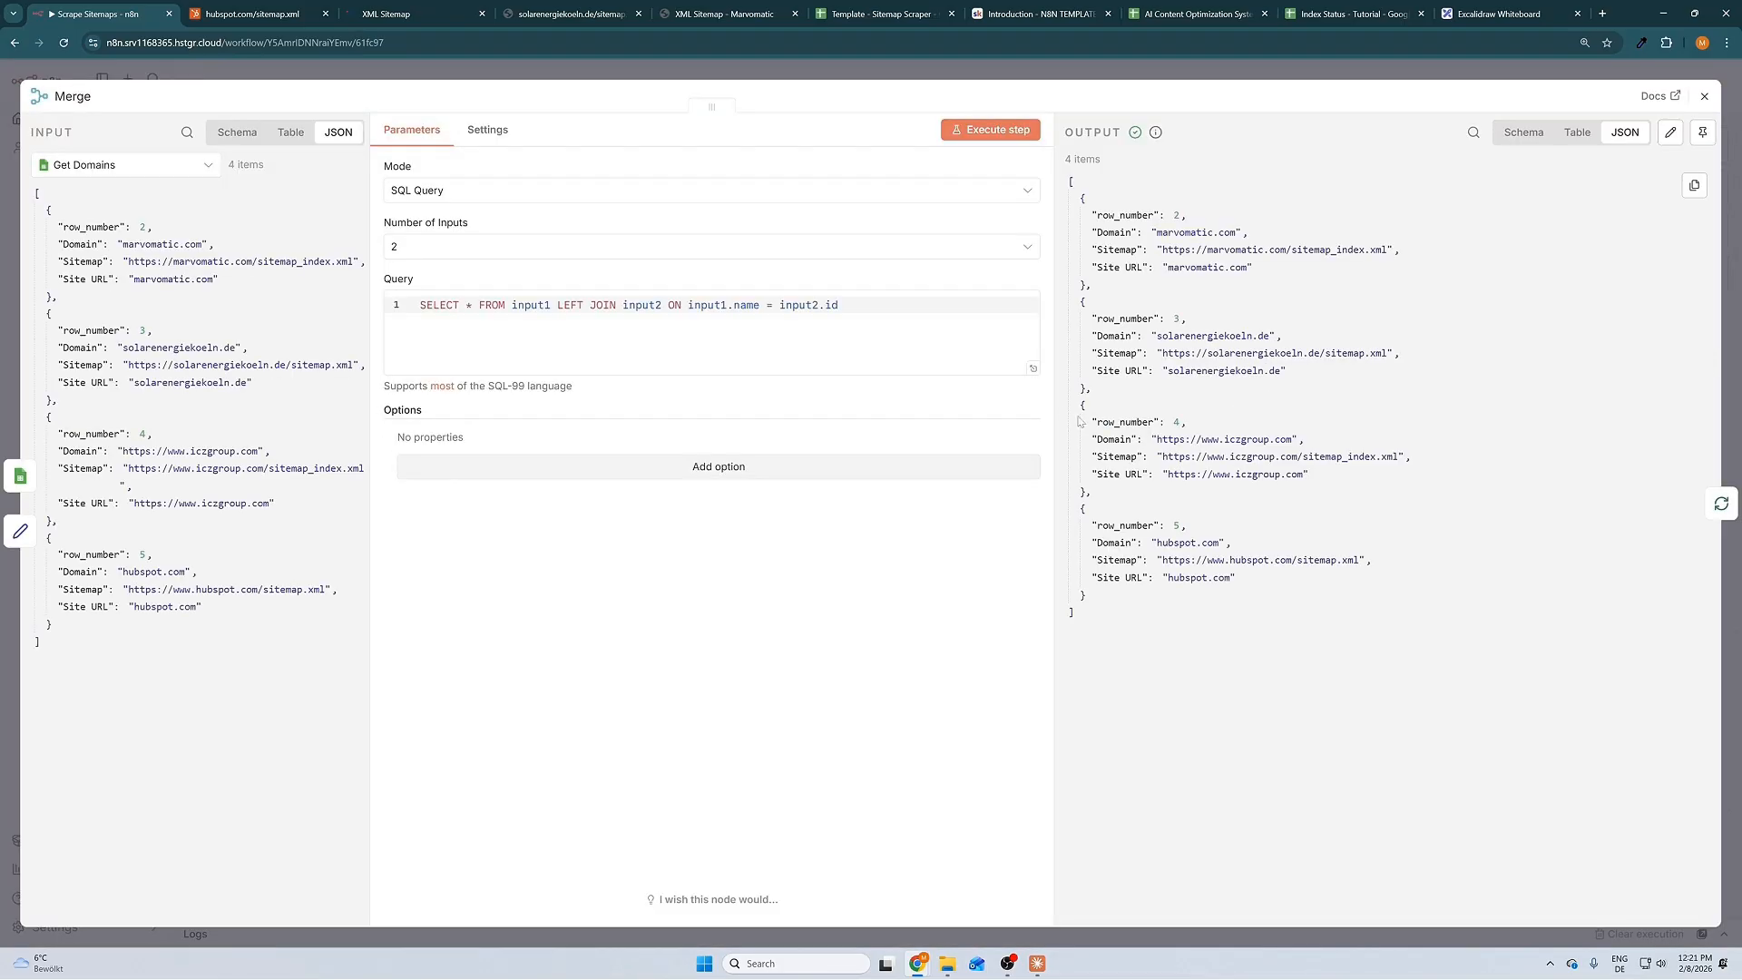
pyautogui.click(1248, 72)
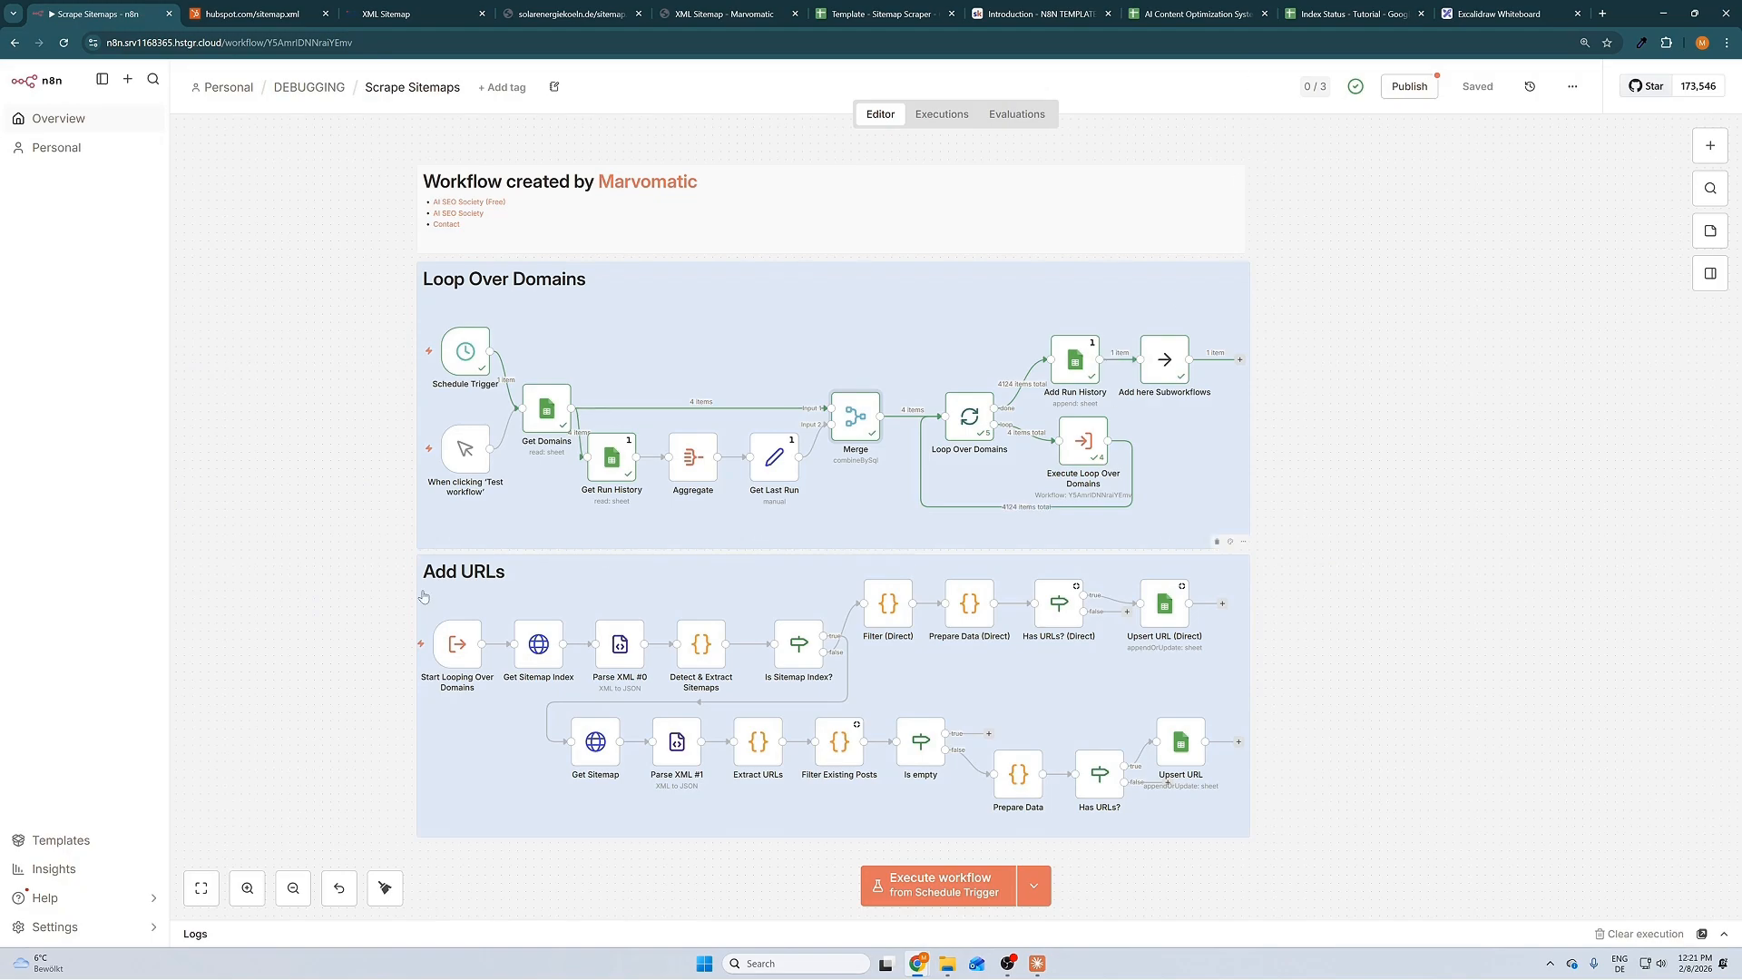
pyautogui.moveTo(378, 550); pyautogui.dragTo(1310, 858)
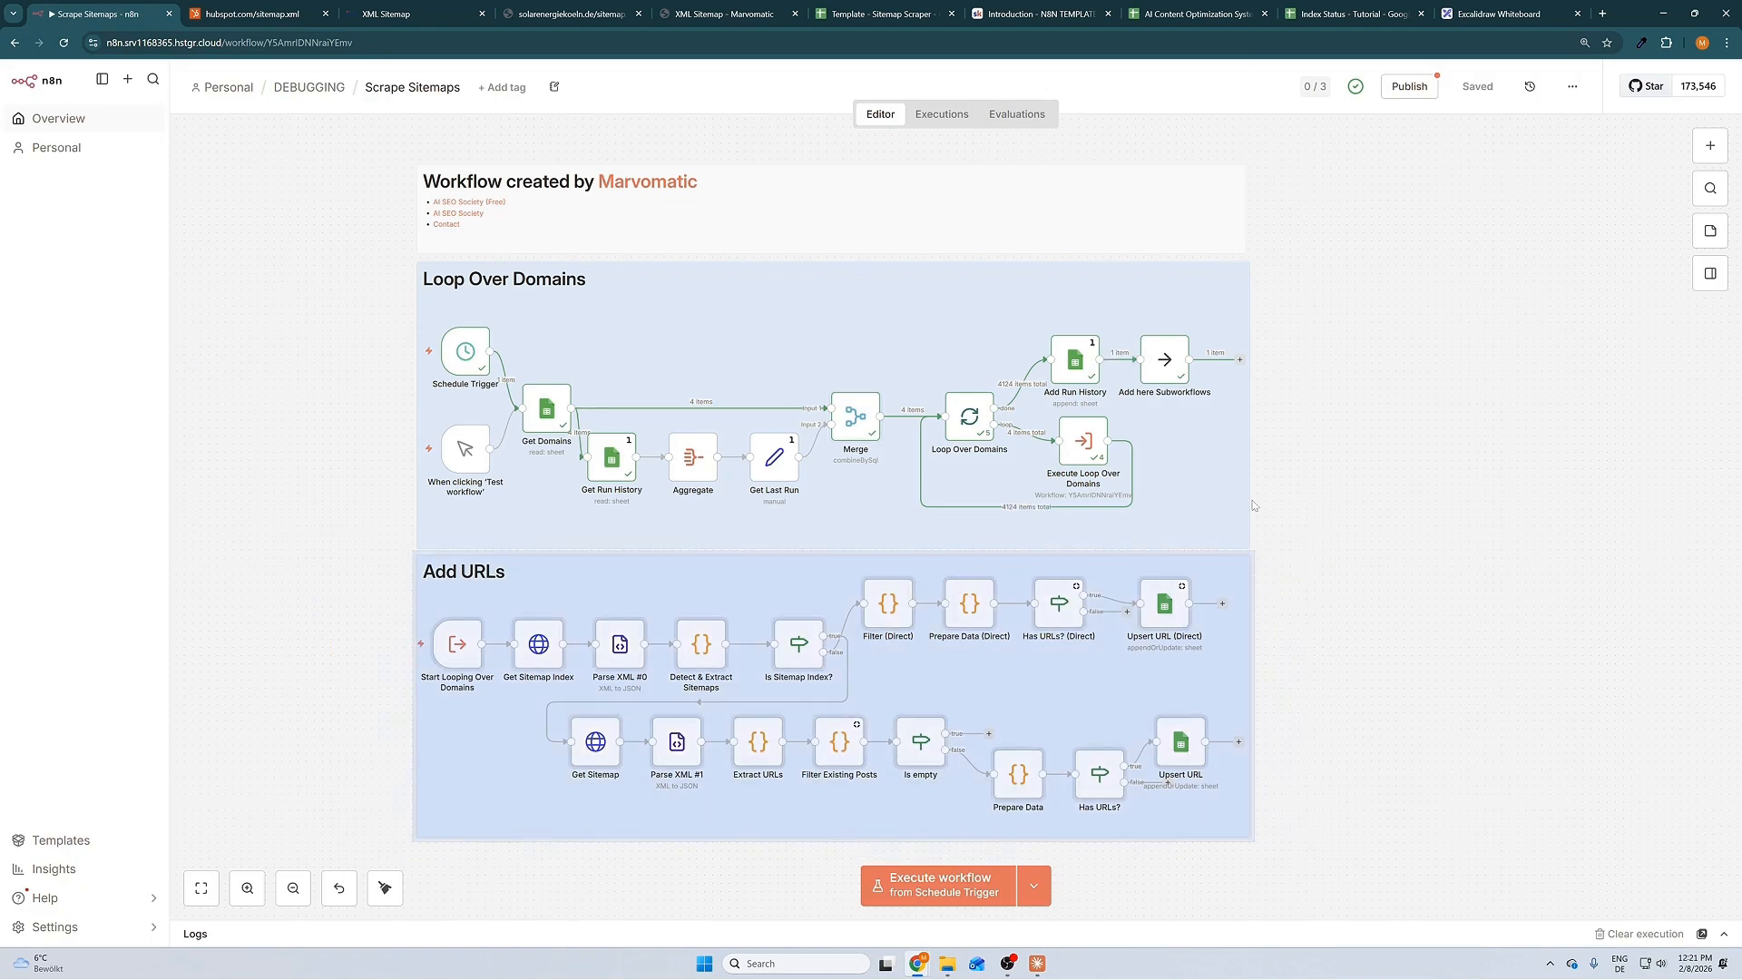
pyautogui.click(1451, 575)
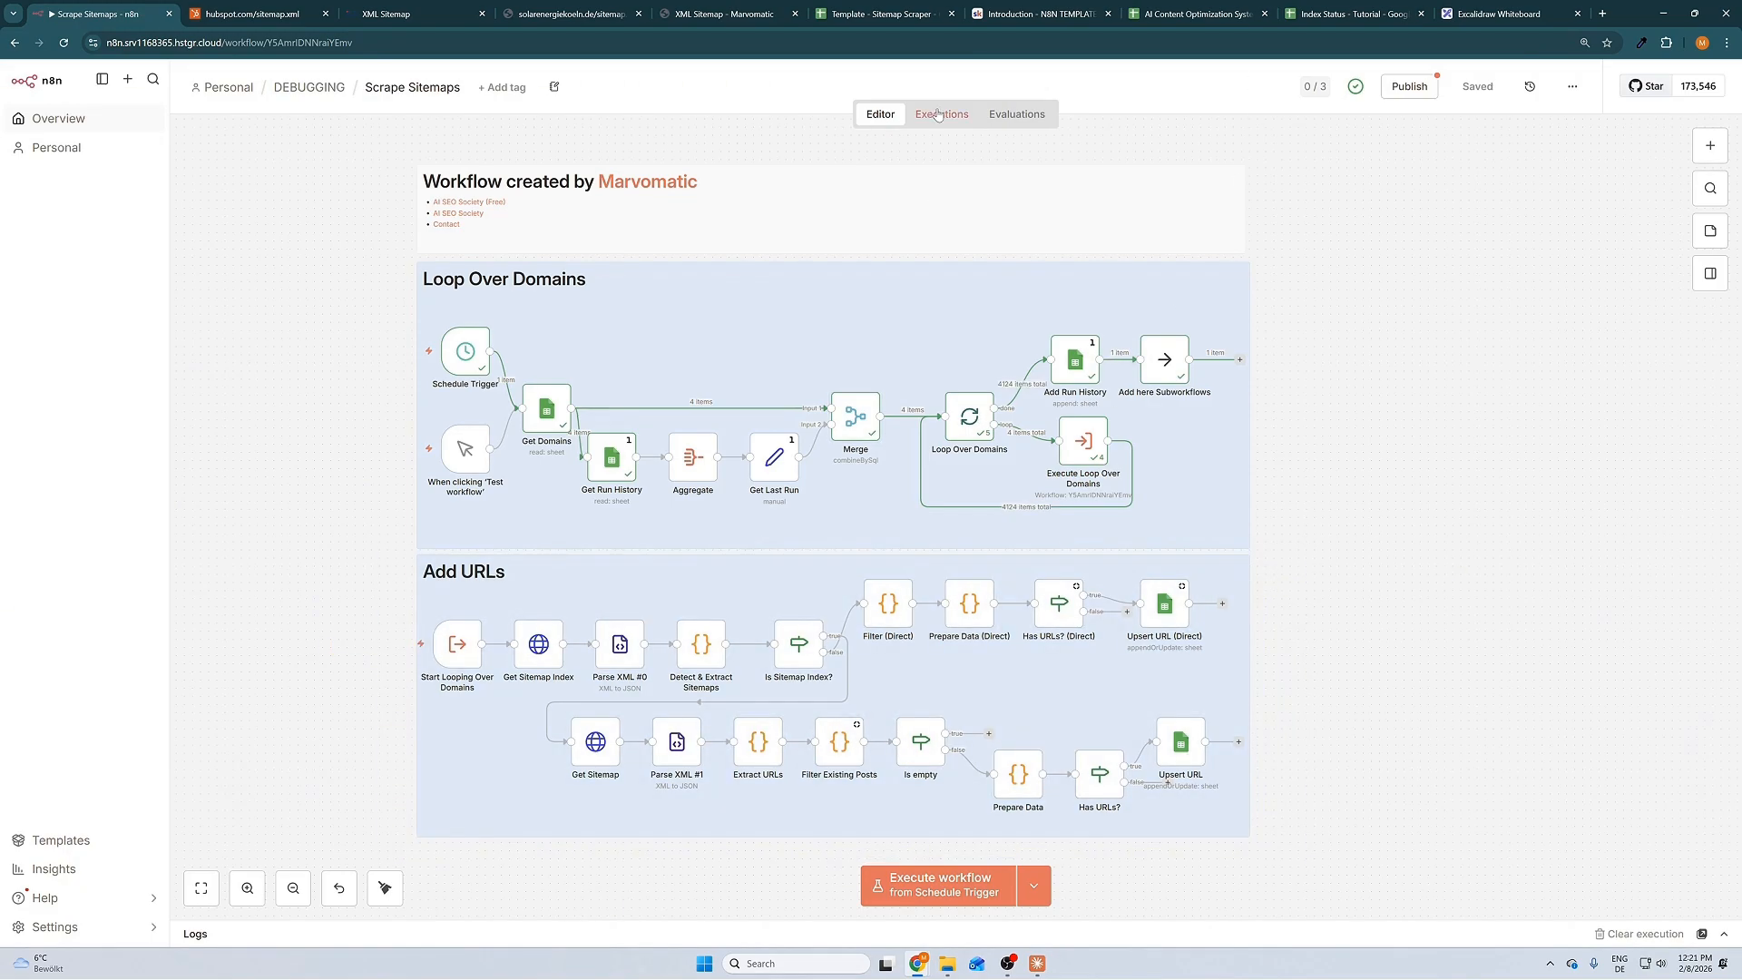
# - Copy the Feb 8, 12:19:50 execution into the editor and open its Start Looping Over Domains node
pyautogui.click(942, 115)
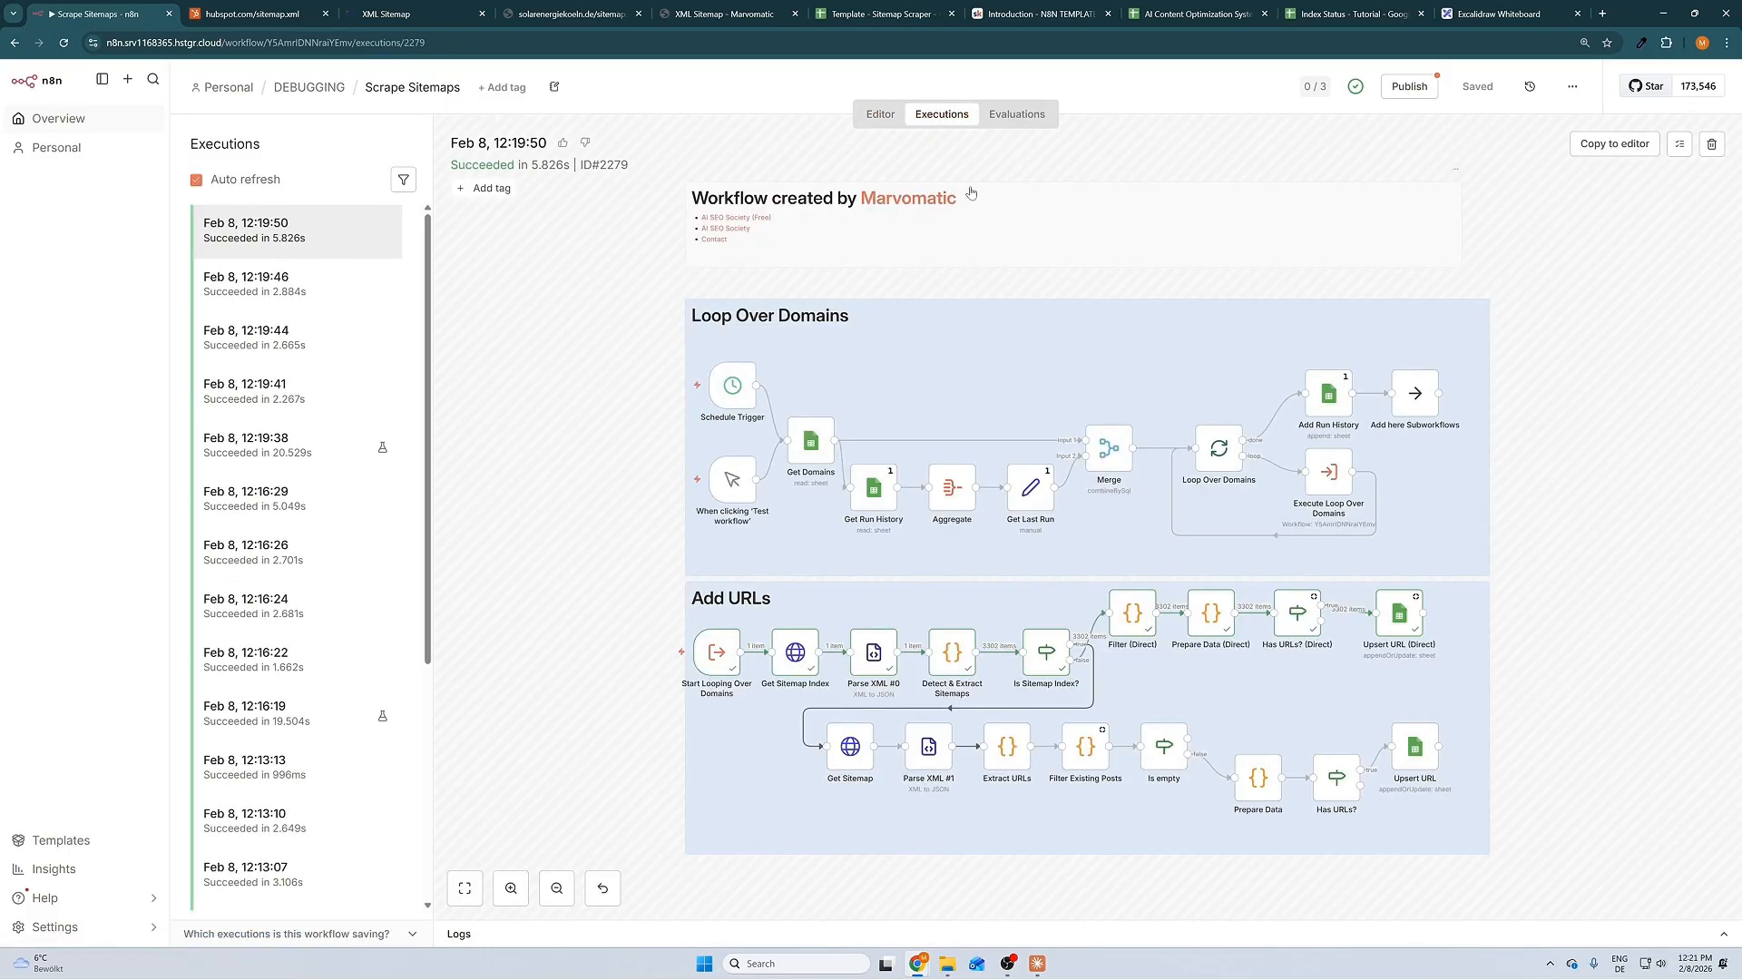
pyautogui.click(1604, 145)
pyautogui.doubleClick(456, 643)
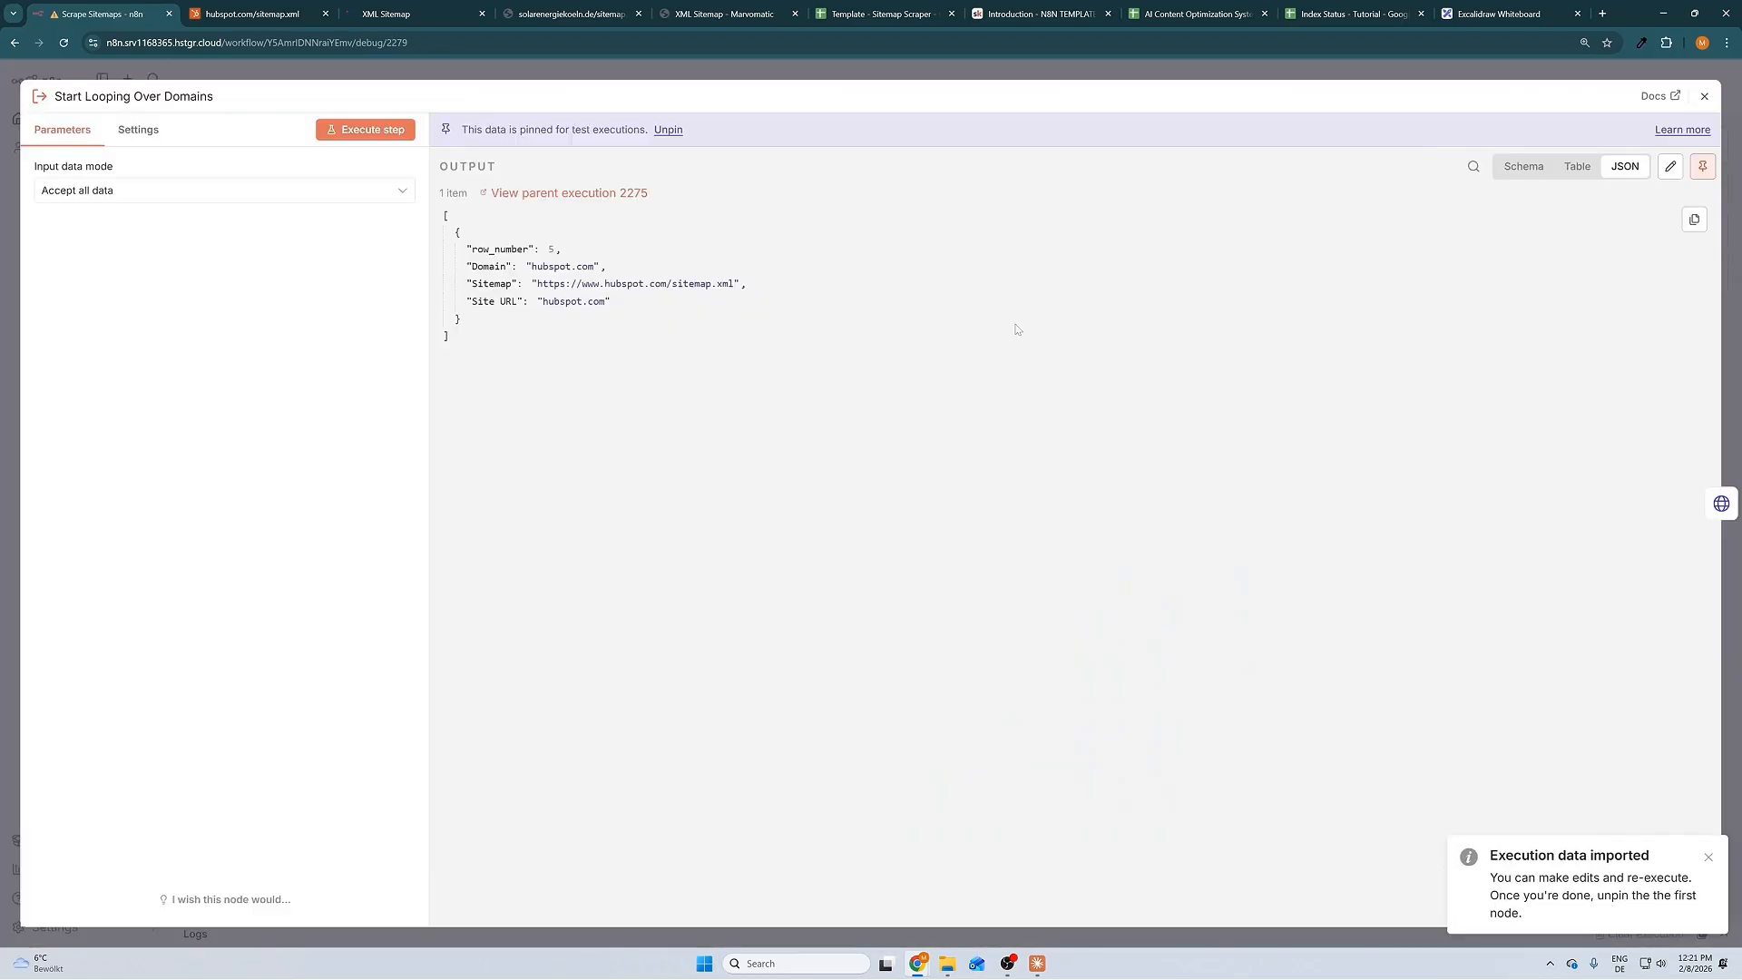
# - Inspect the Get Sitemap Index node and the Detect & Extract Sitemaps node's code, input and output
pyautogui.press('Escape')
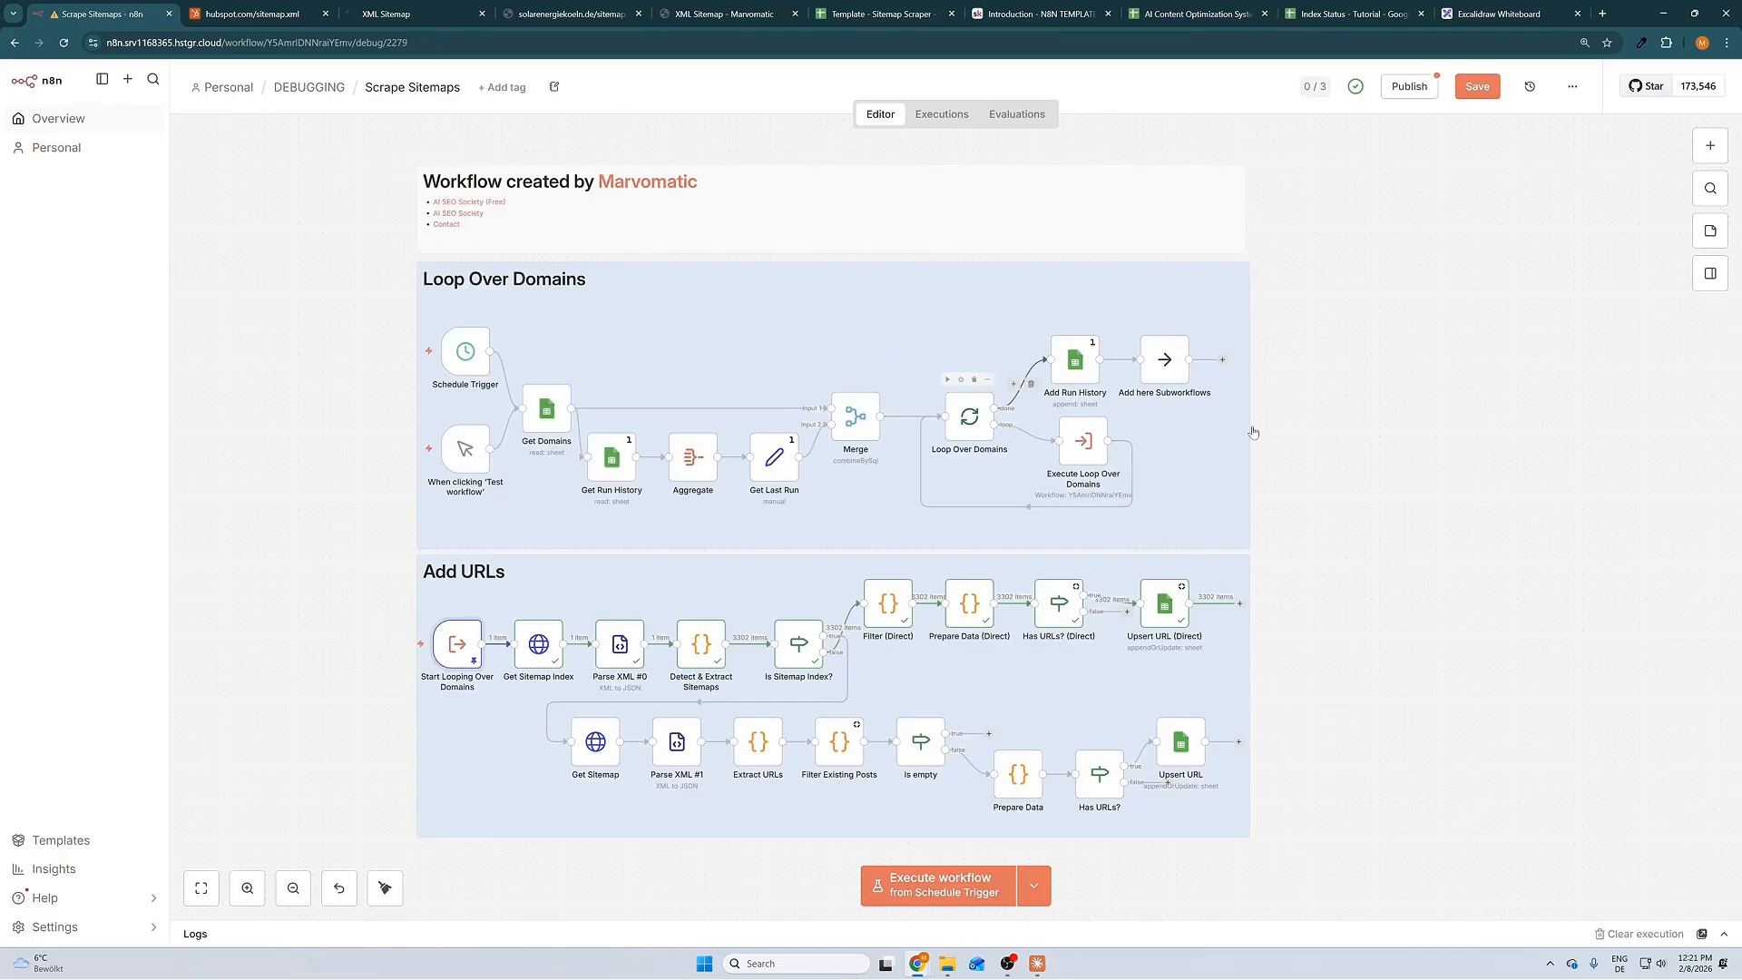
pyautogui.doubleClick(538, 644)
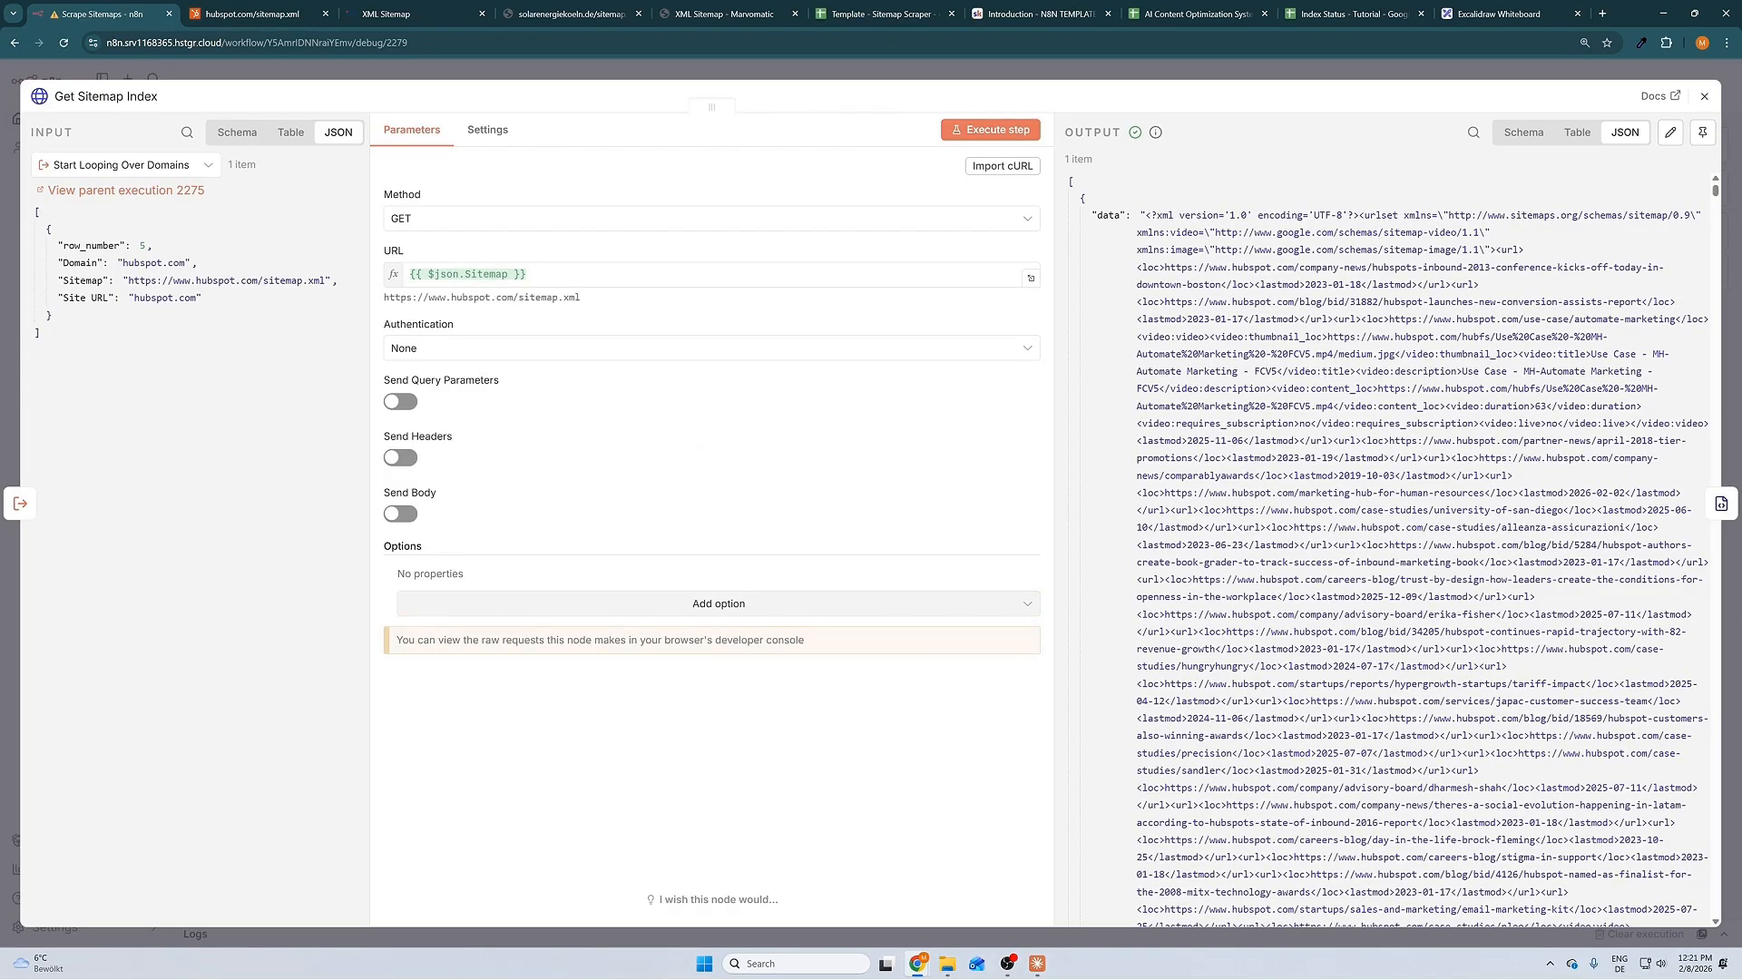
pyautogui.press('Escape')
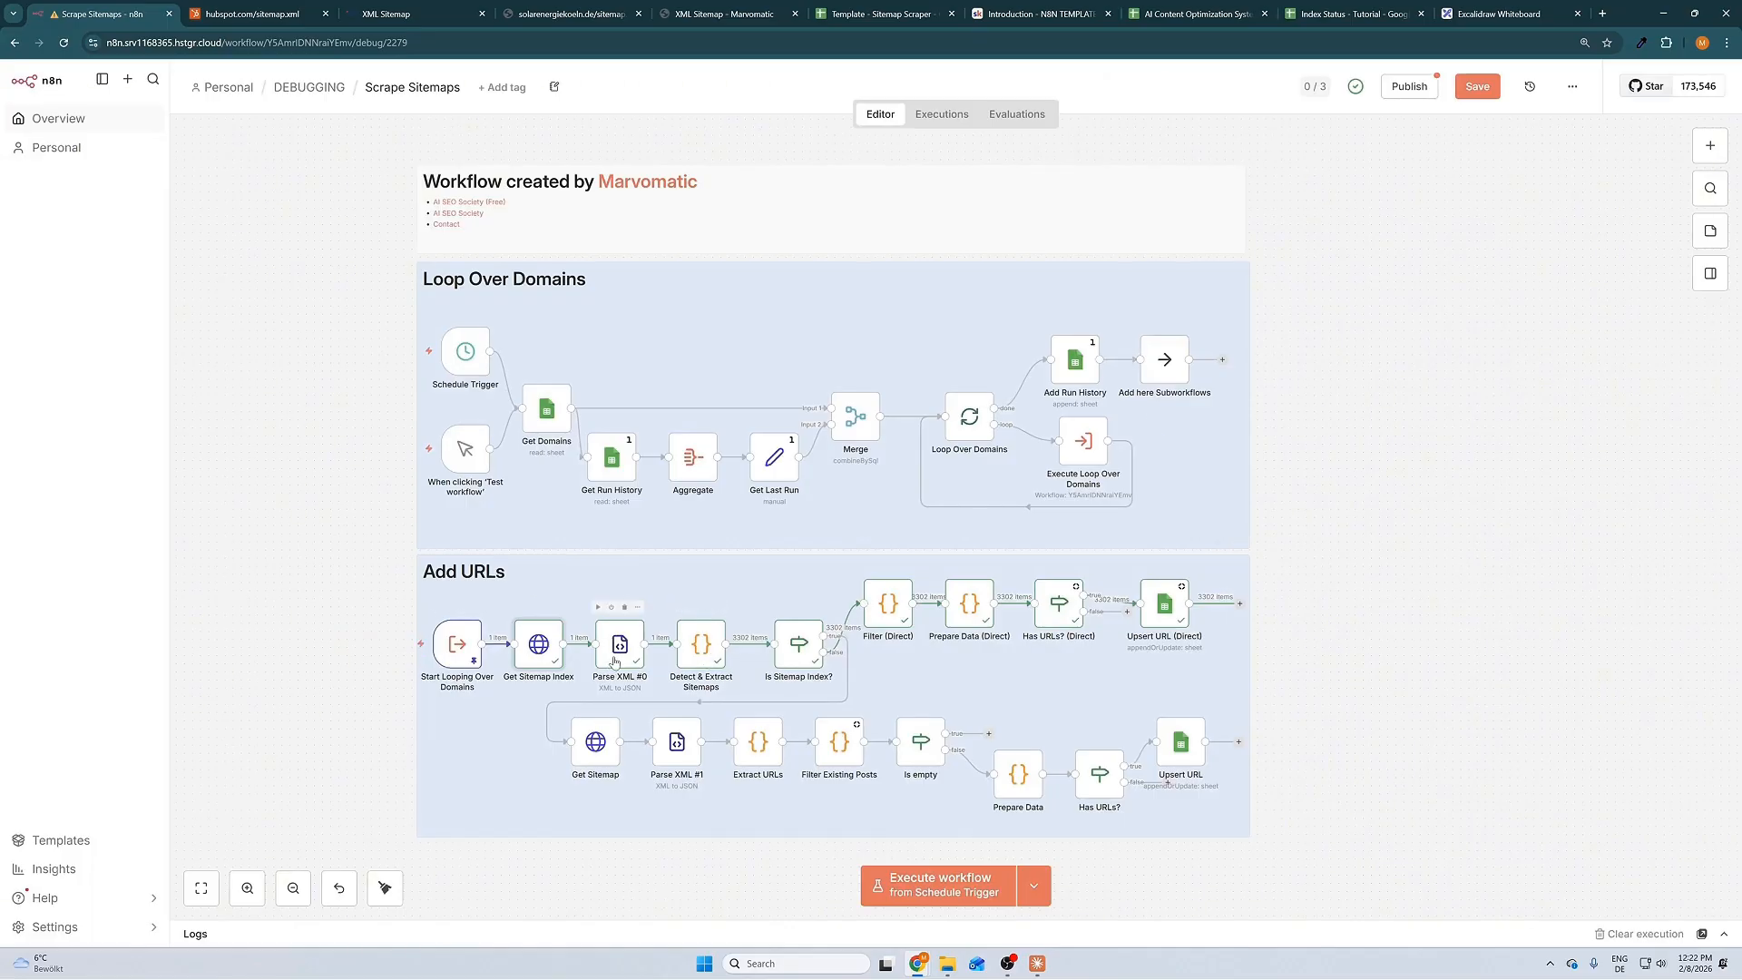
pyautogui.doubleClick(703, 651)
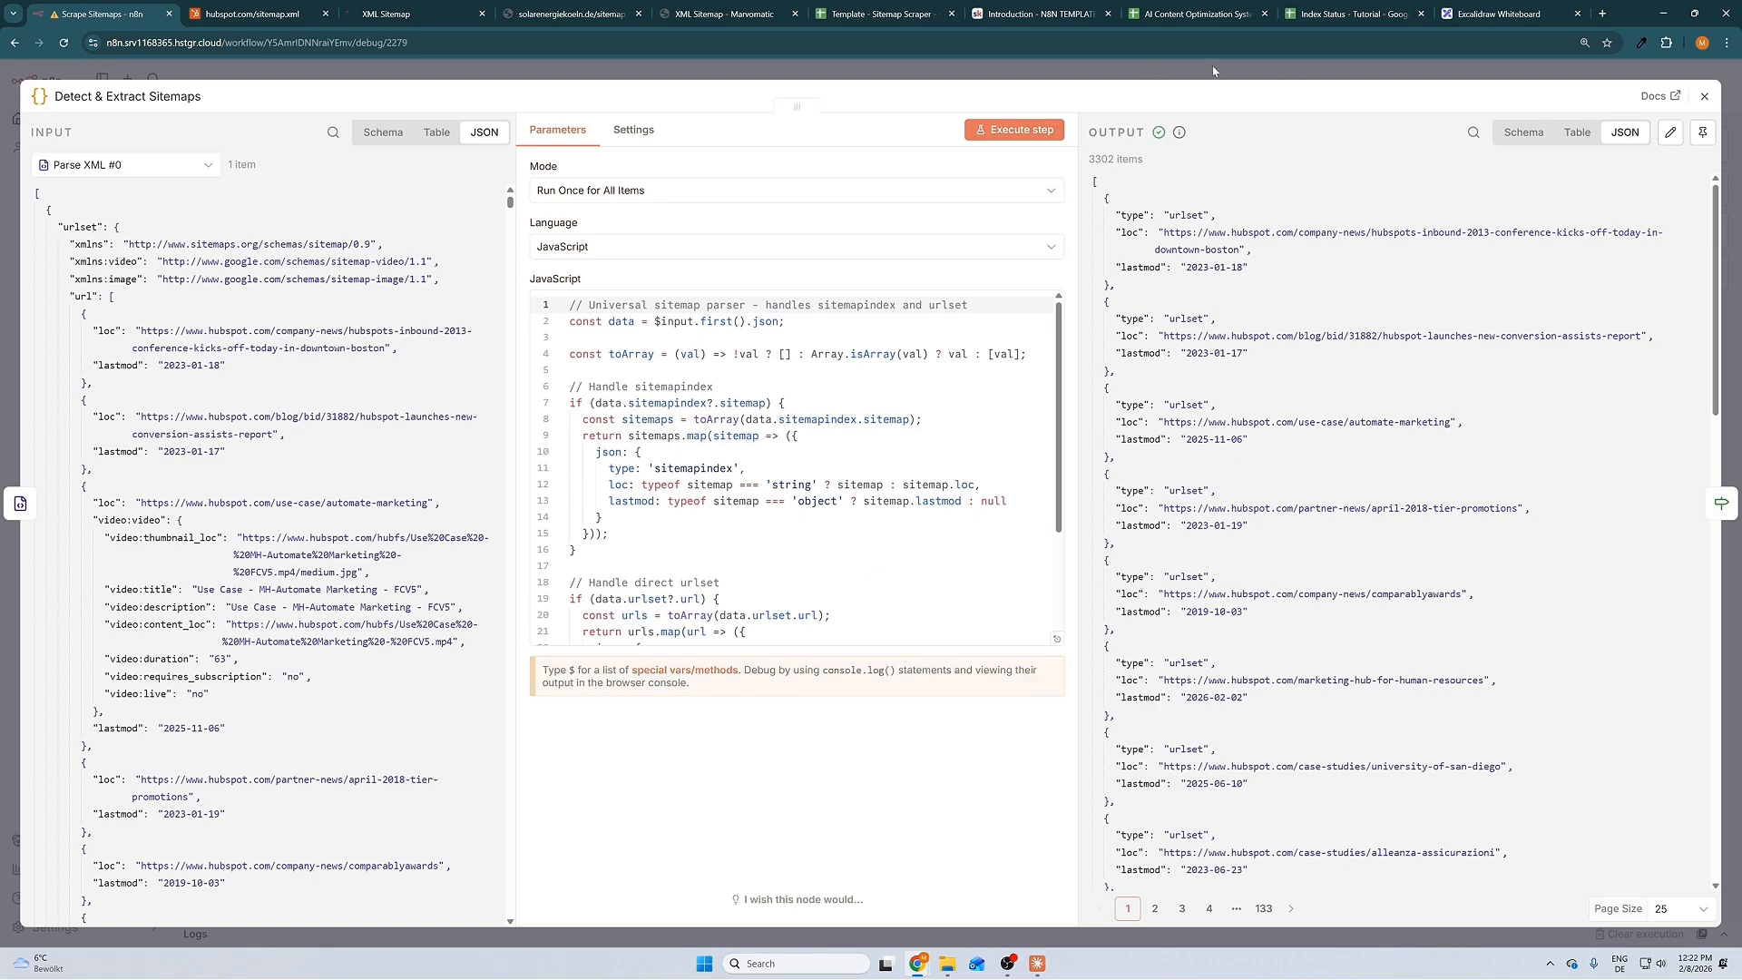
pyautogui.press('Escape')
# - Compare HubSpot's direct sitemap with Marvomatic's sitemap index in the browser and return to the n8n workflow
pyautogui.click(245, 14)
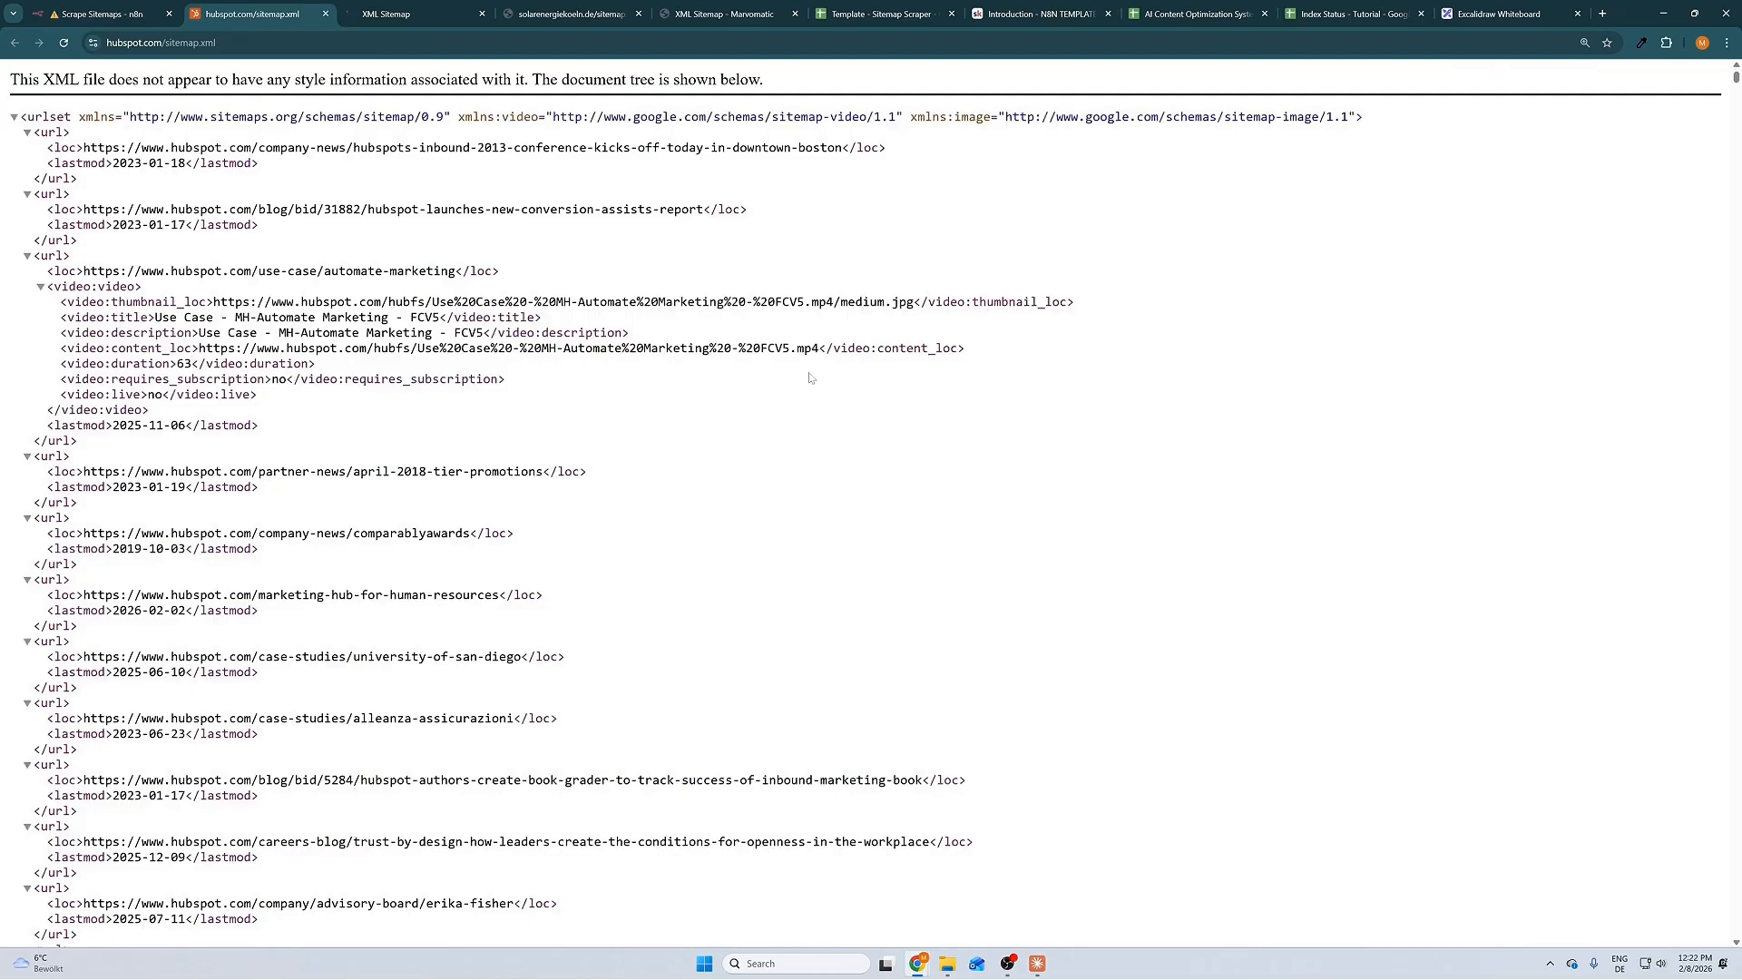
pyautogui.scroll(-12, 544, 662)
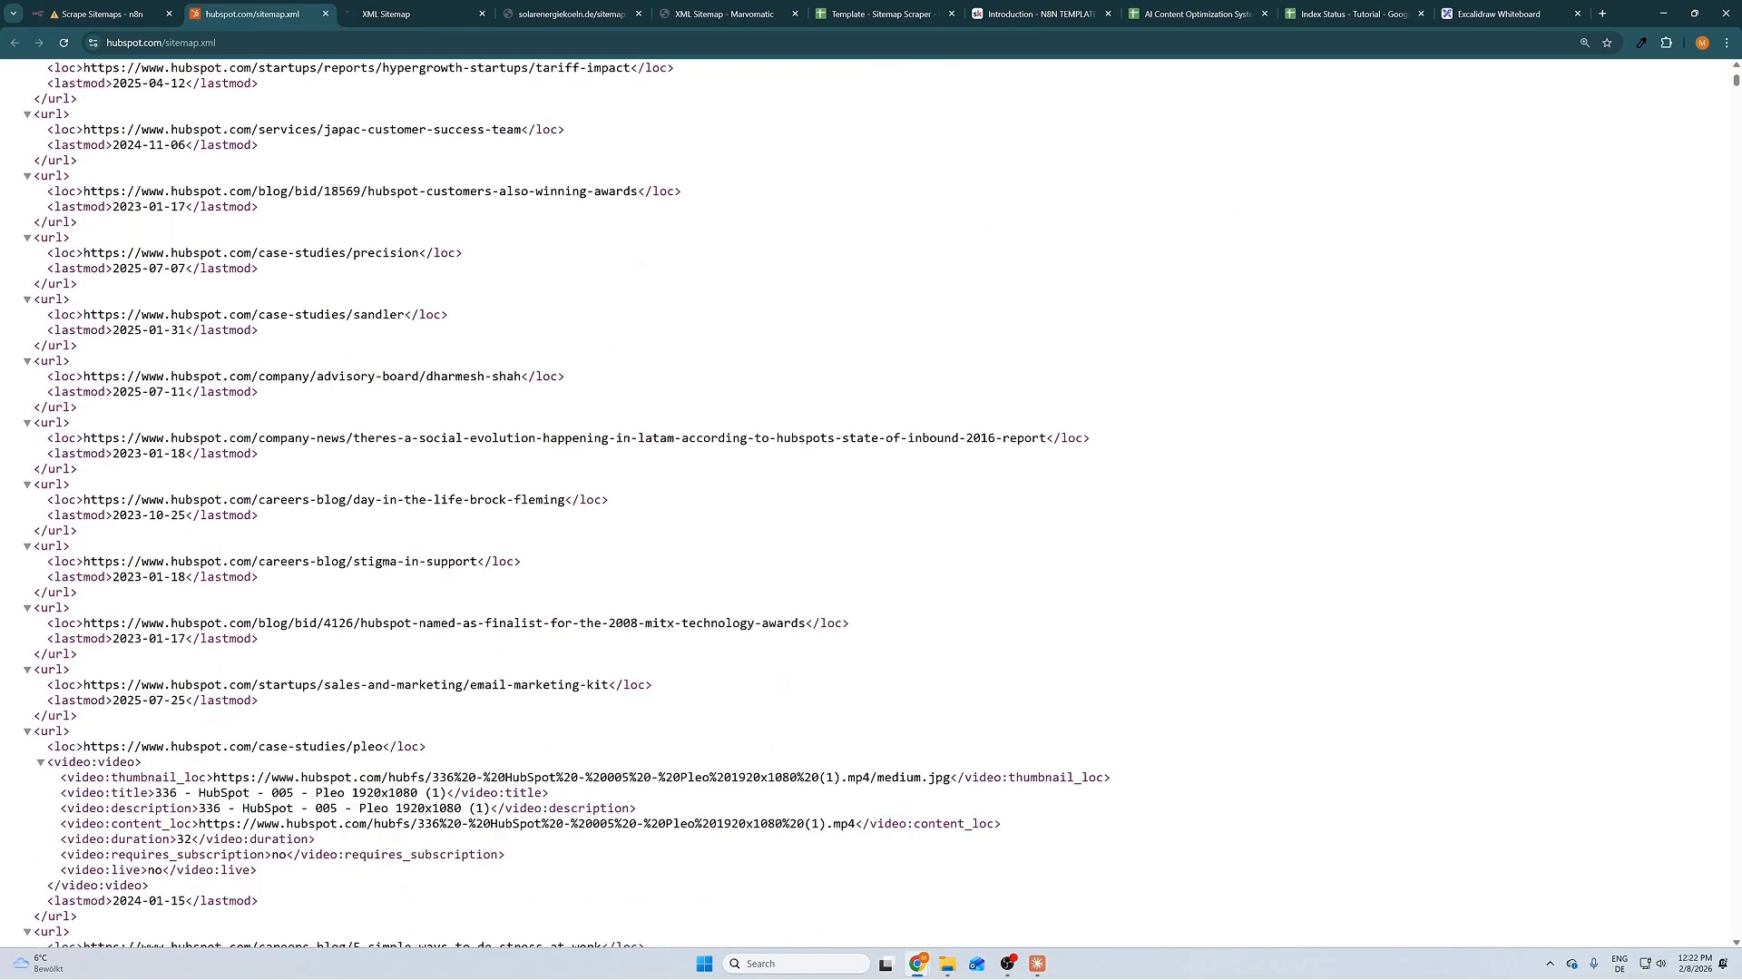
pyautogui.click(702, 7)
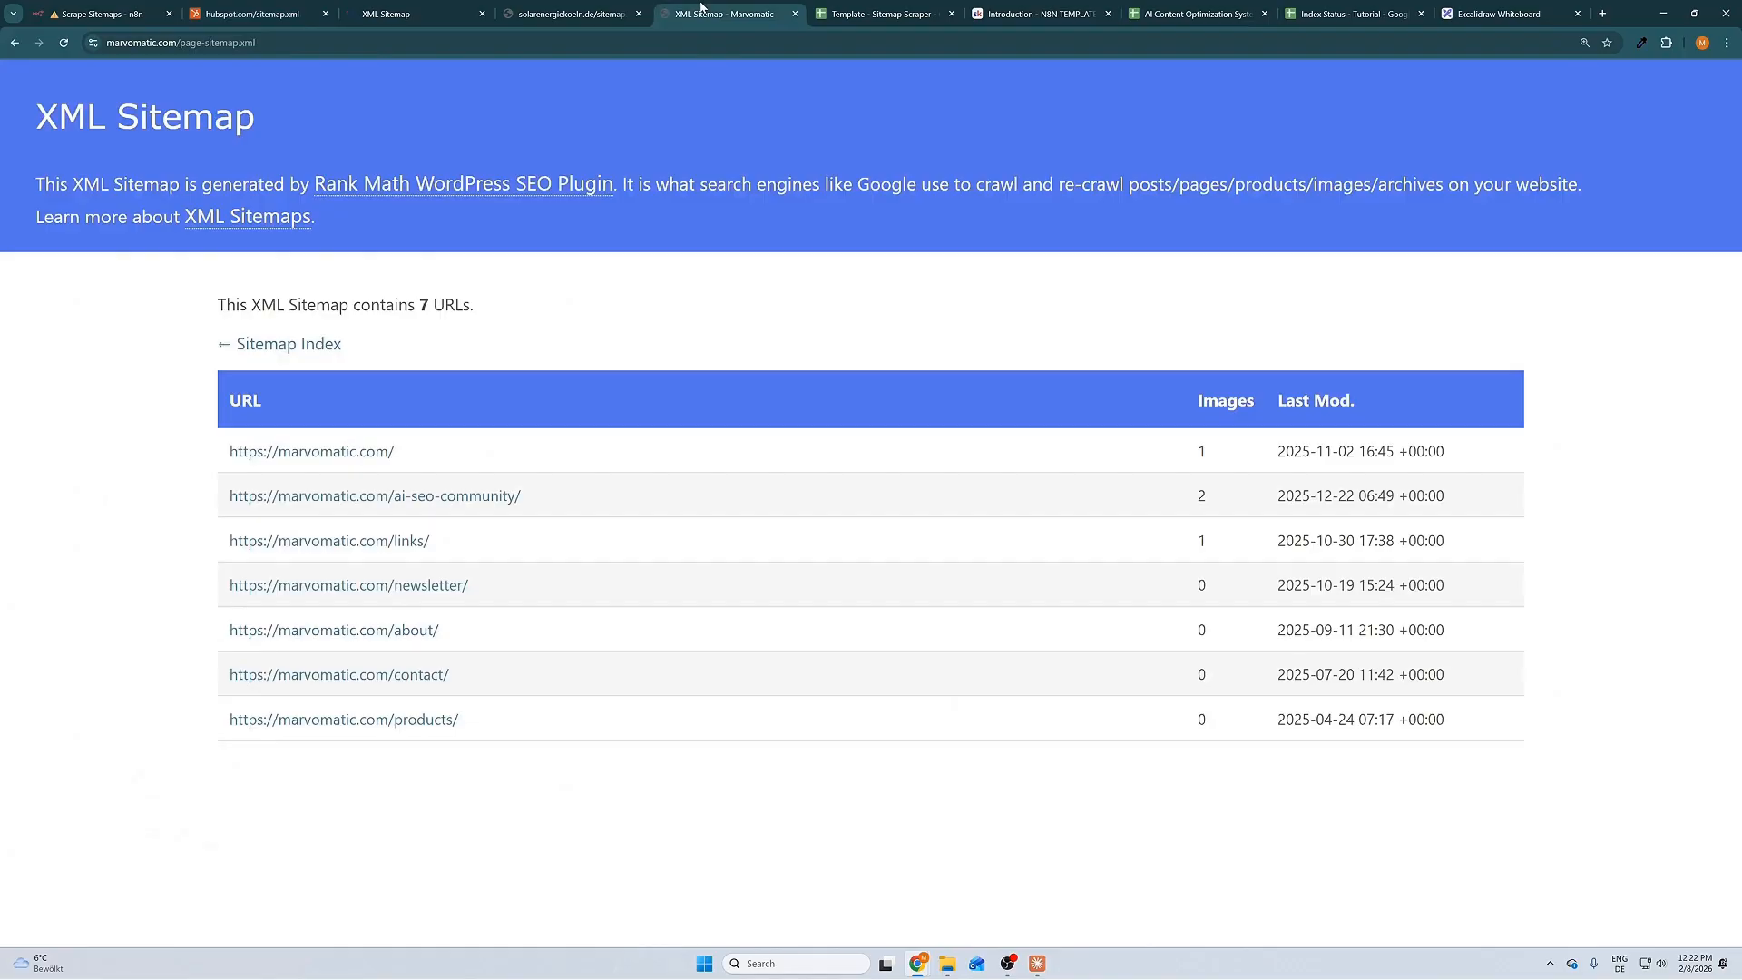
pyautogui.click(282, 345)
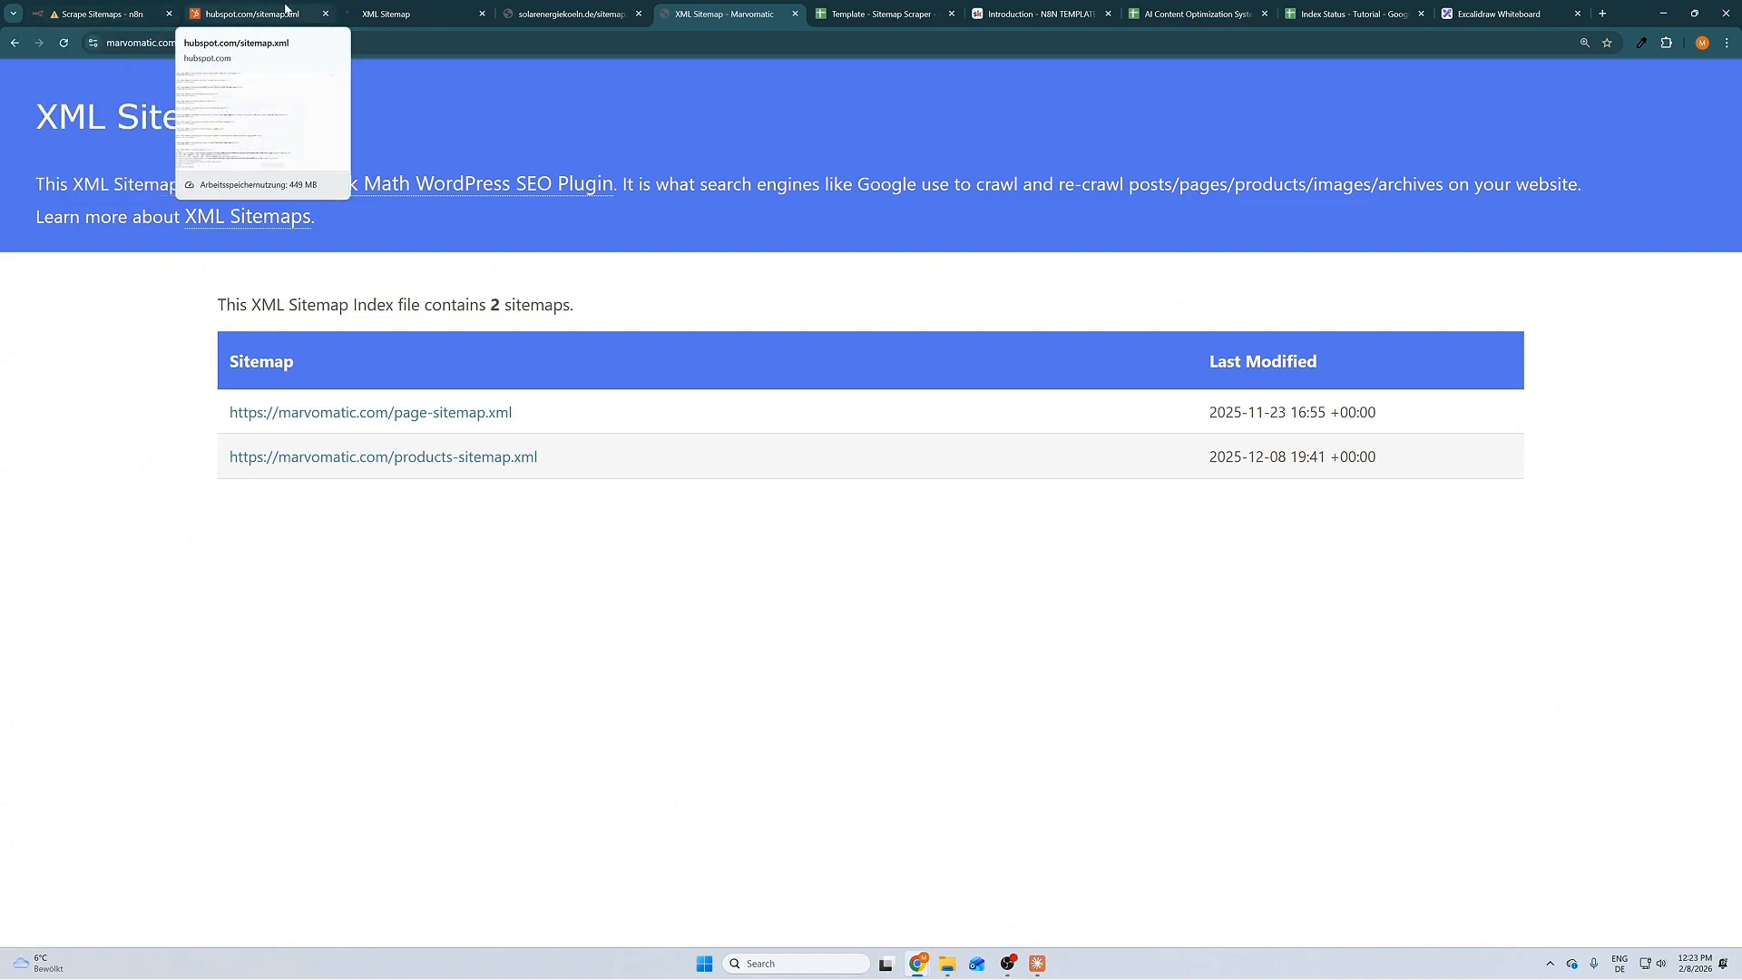
pyautogui.click(250, 13)
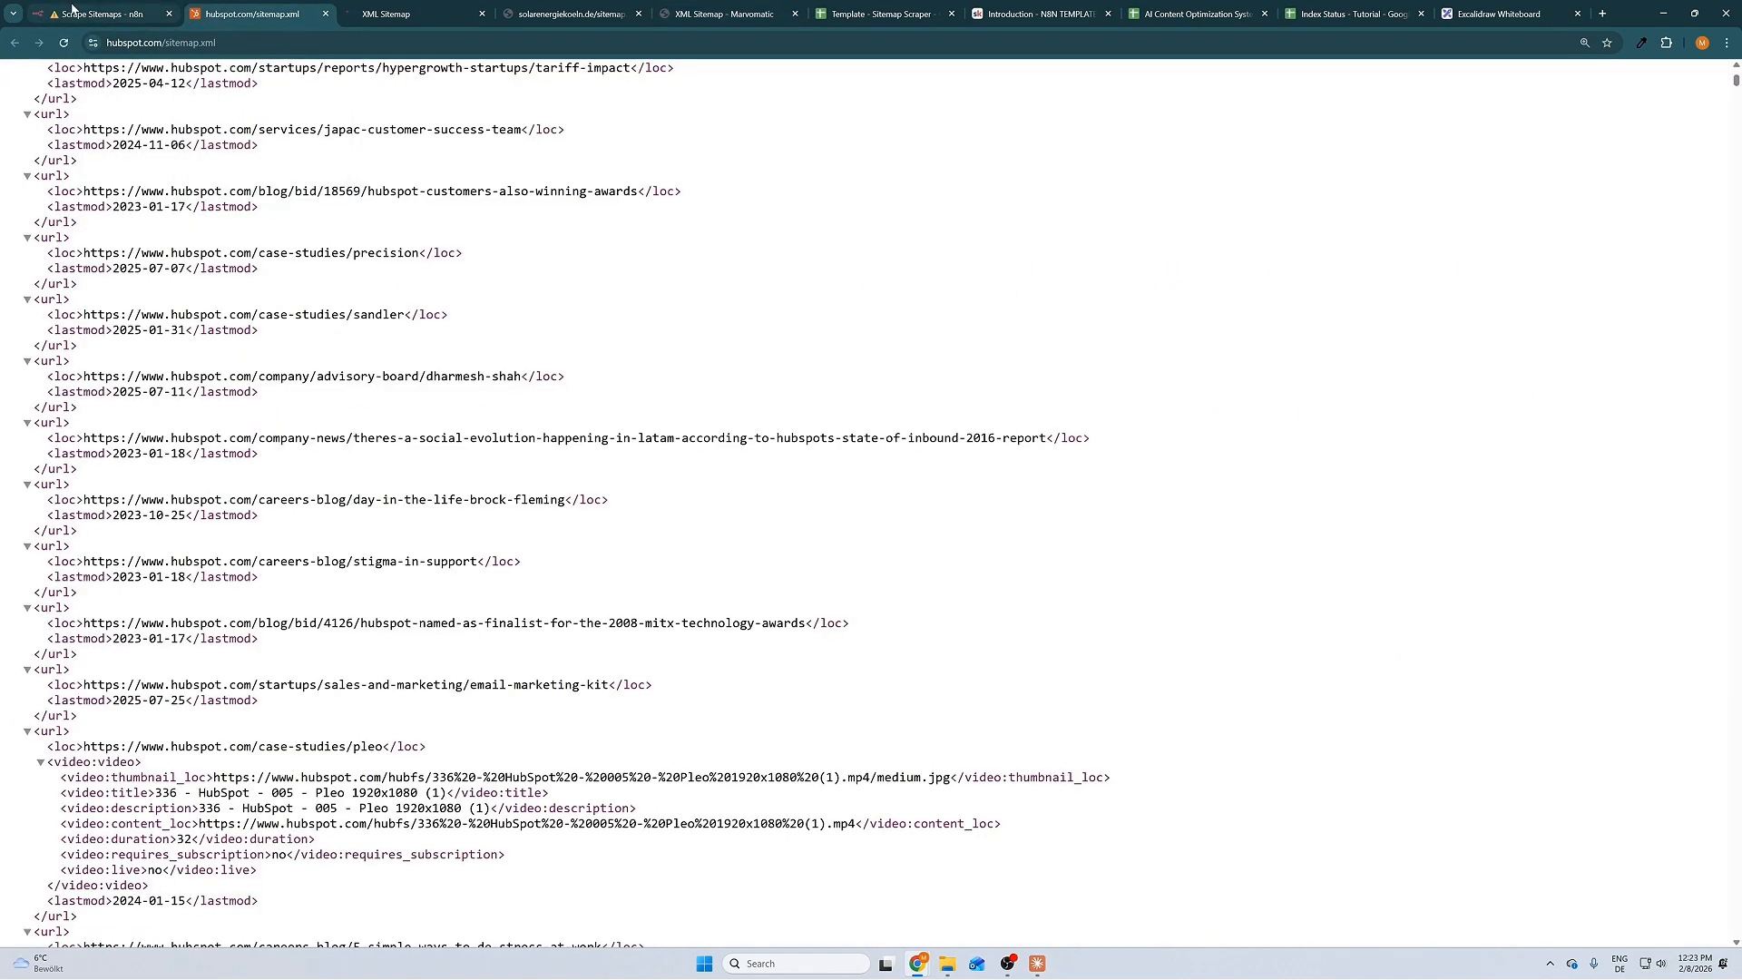
pyautogui.click(102, 13)
# - Highlight the direct branch from Filter (Direct) to Upsert URL (Direct) and inspect the Get Sitemap Index node again
pyautogui.moveTo(1428, 670); pyautogui.dragTo(846, 561)
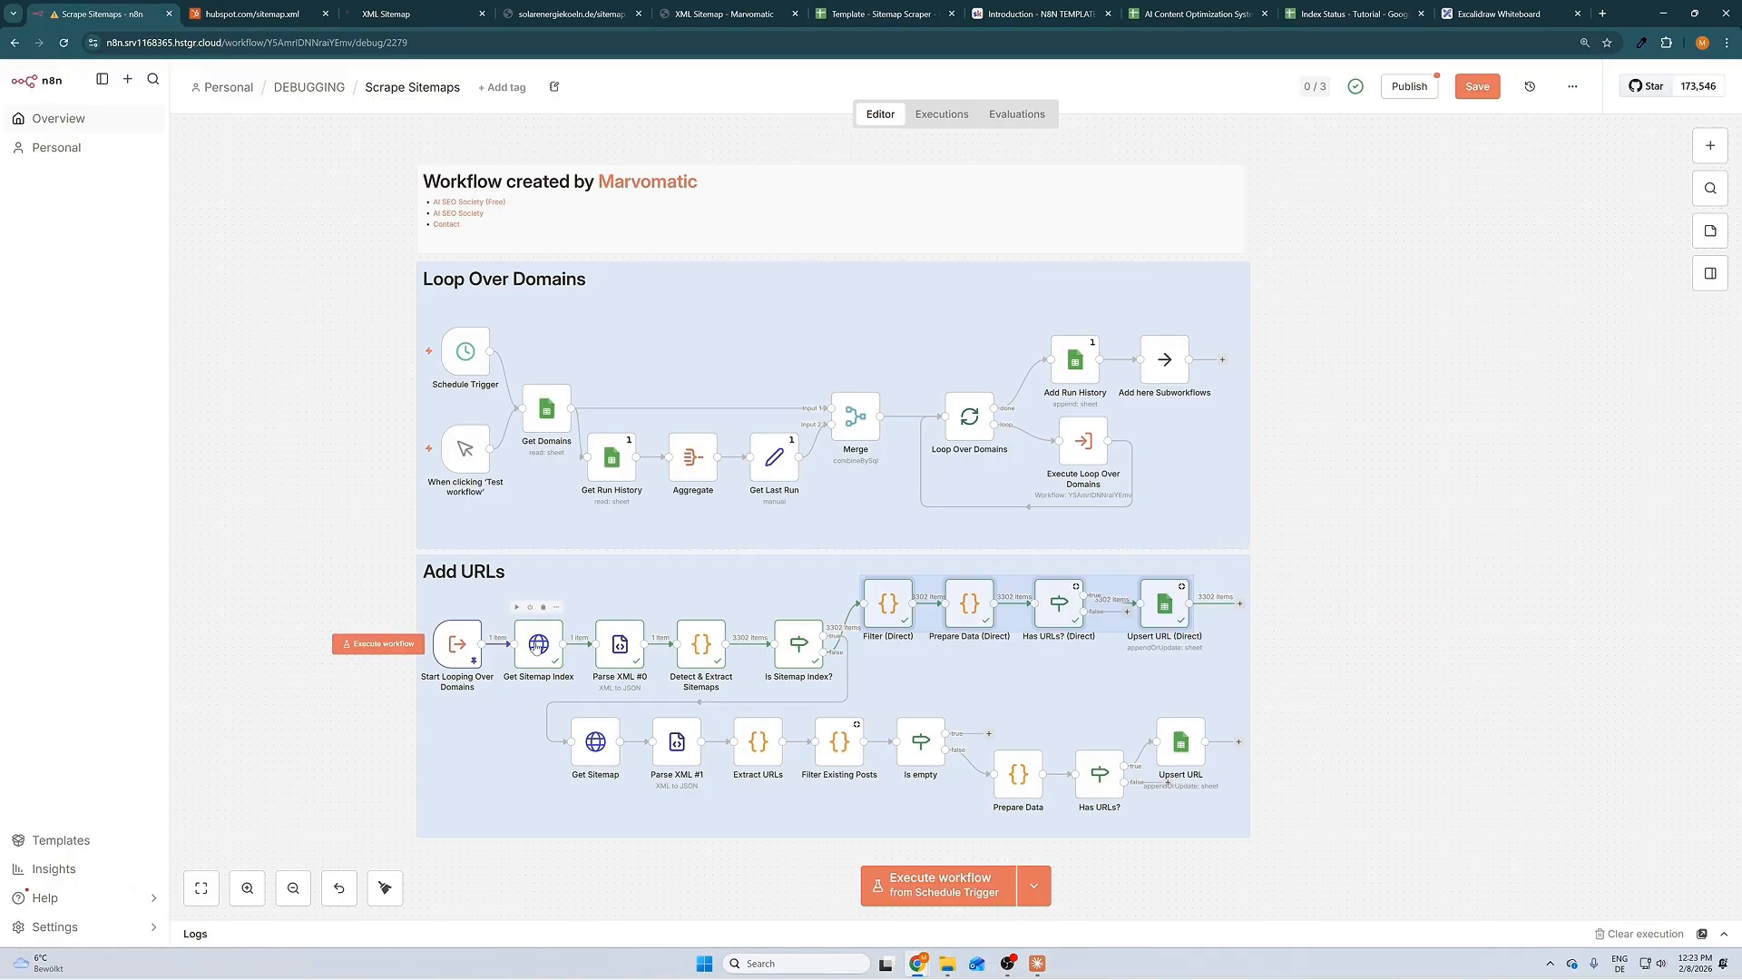
pyautogui.doubleClick(537, 647)
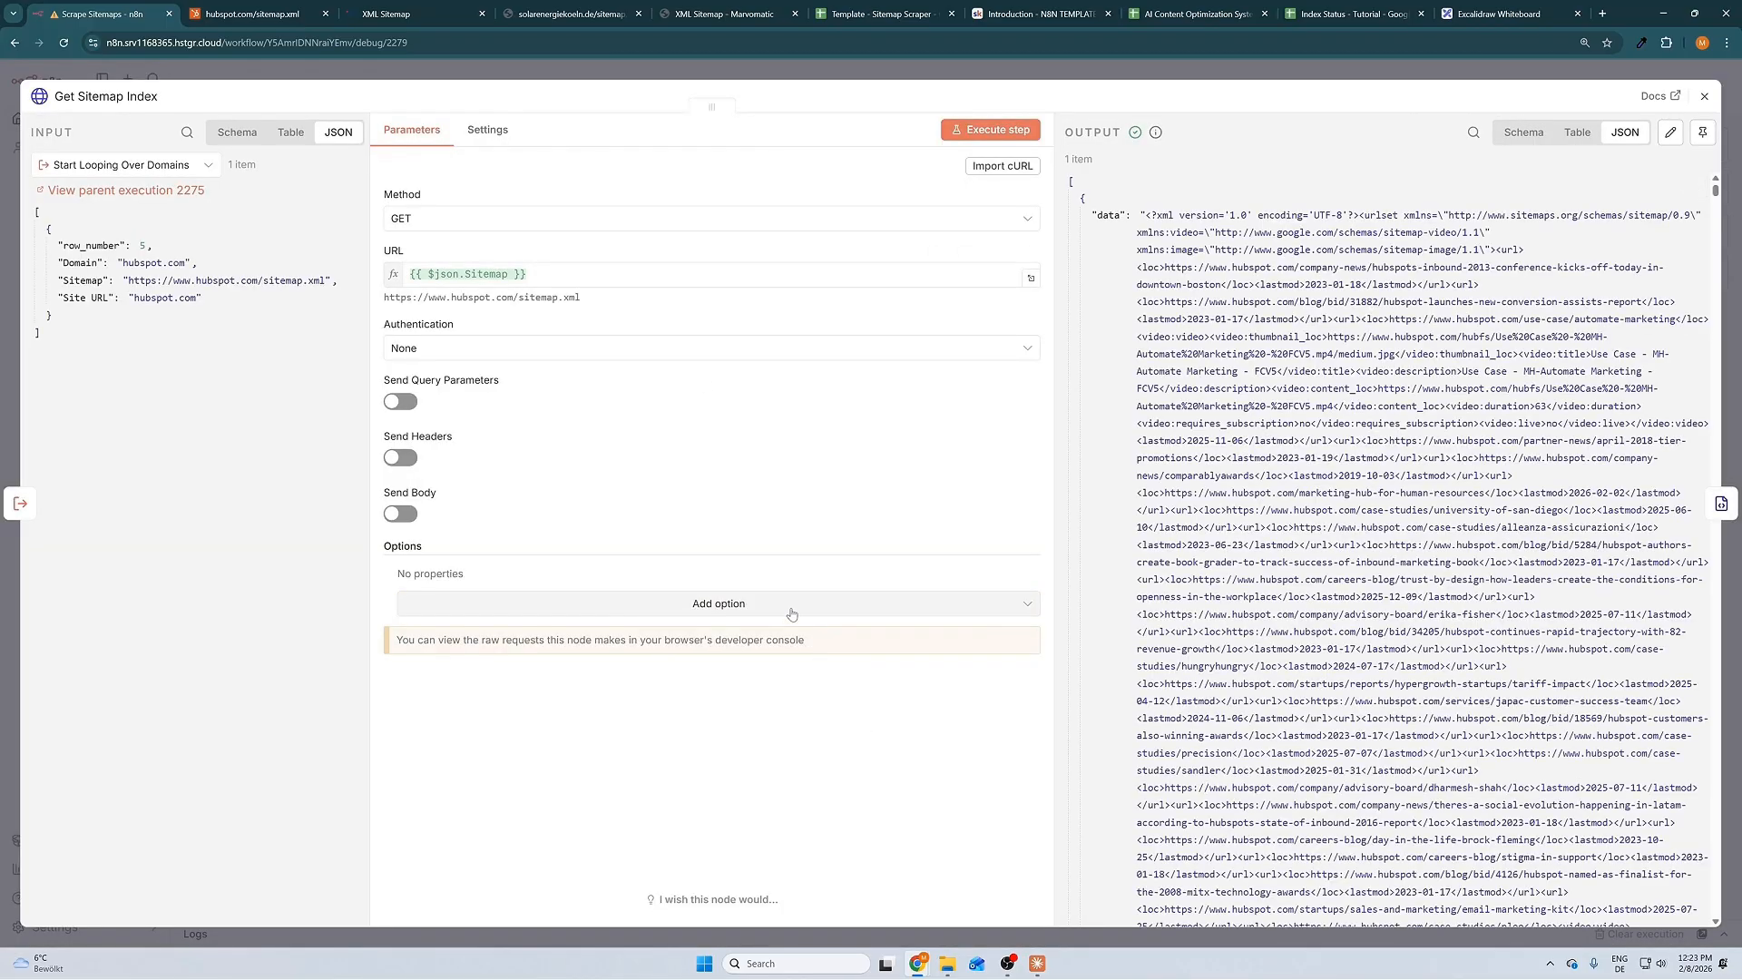
pyautogui.click(1239, 69)
# - Go through the Feb 8 executions 12:19:46, 12:19:44 and 12:19:41, checking the domain in Start Looping Over Domains, and load the 12:19:41 one into the editor
pyautogui.click(942, 114)
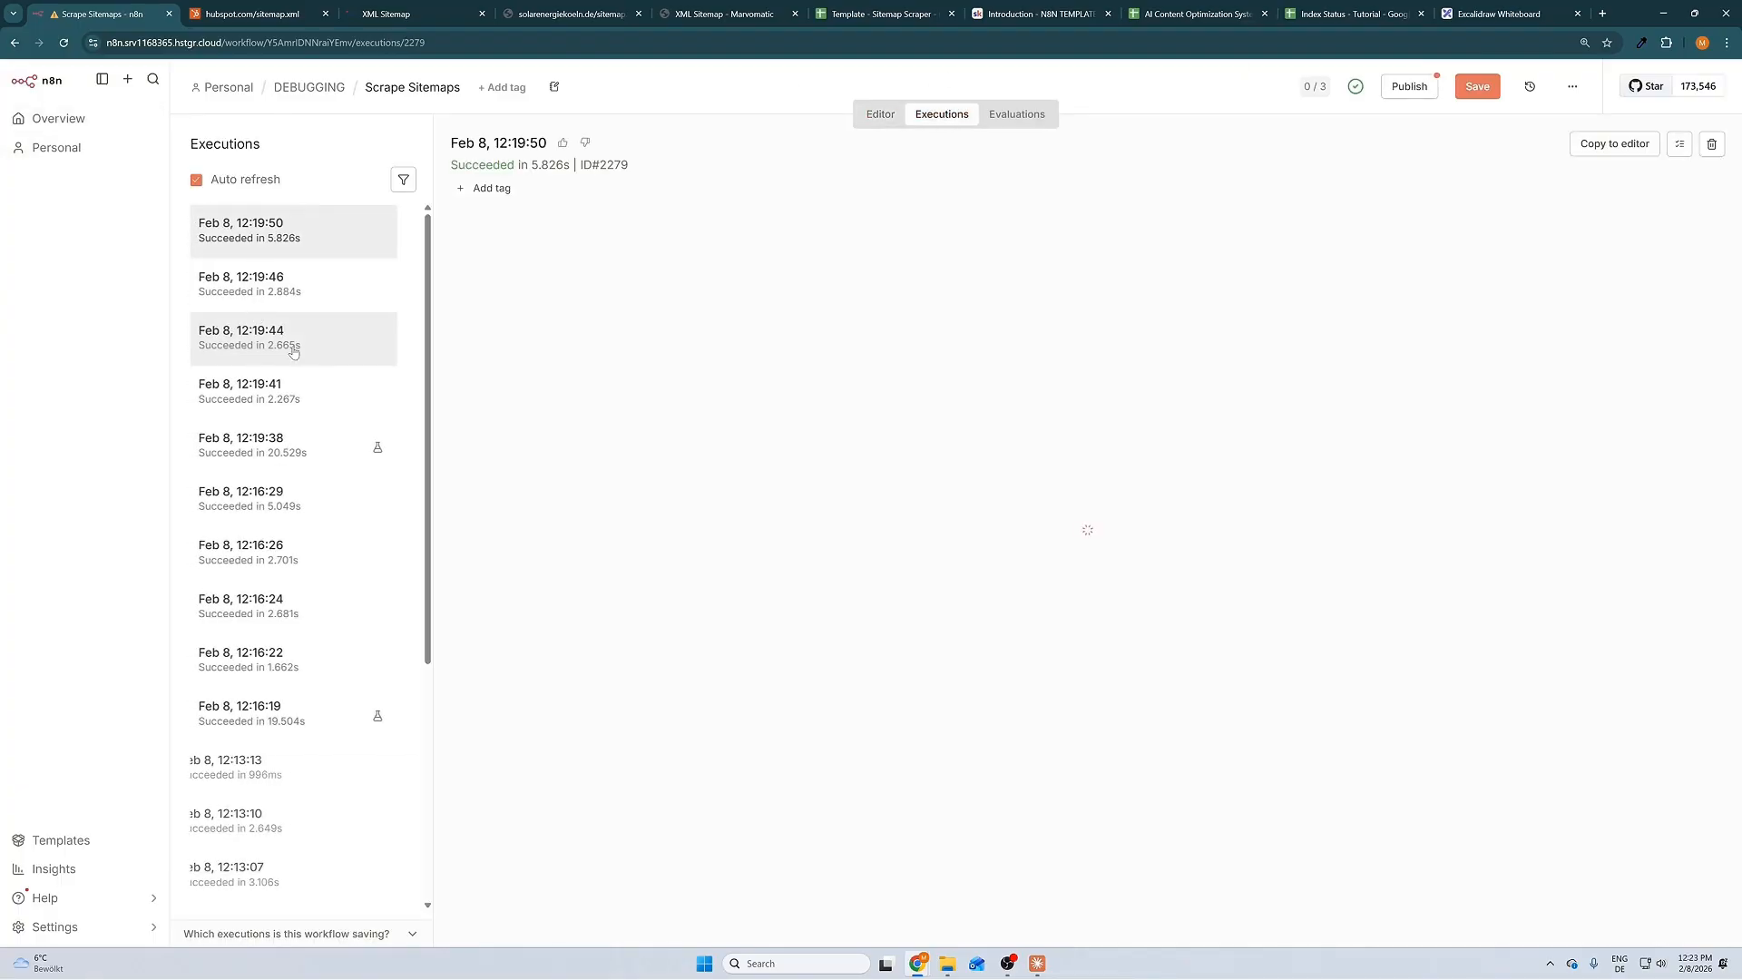
pyautogui.click(262, 292)
pyautogui.doubleClick(713, 664)
pyautogui.click(686, 74)
pyautogui.click(288, 345)
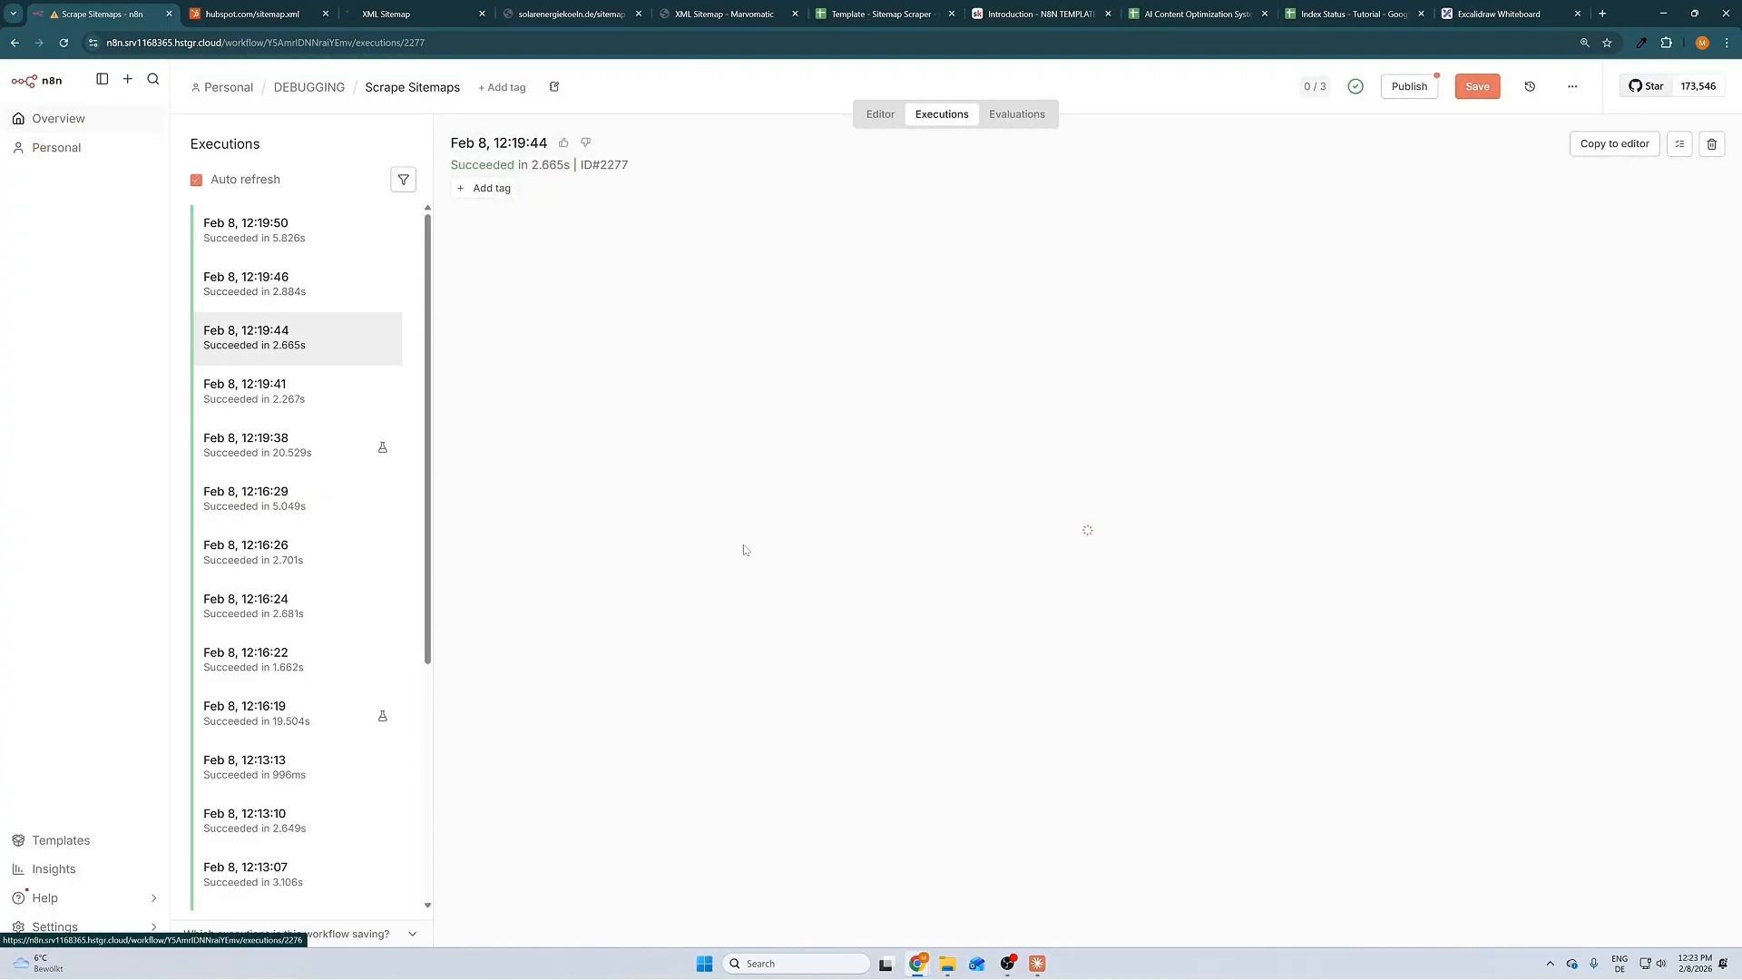
pyautogui.doubleClick(717, 657)
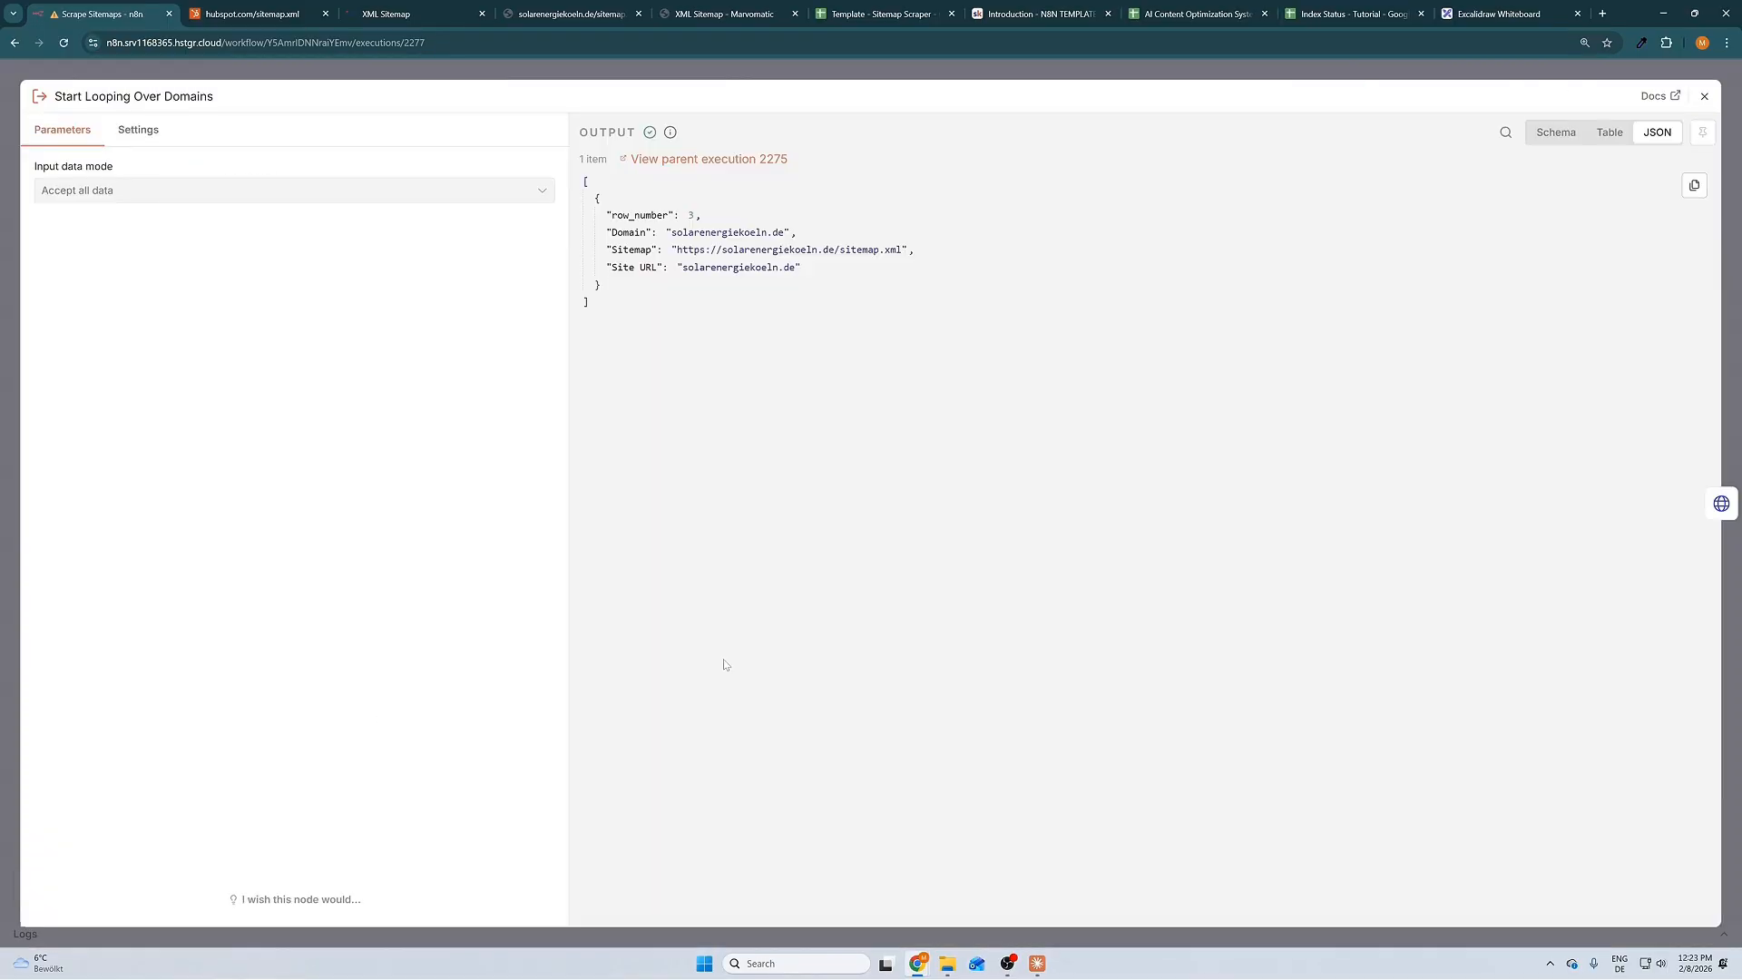
pyautogui.click(764, 79)
pyautogui.click(281, 402)
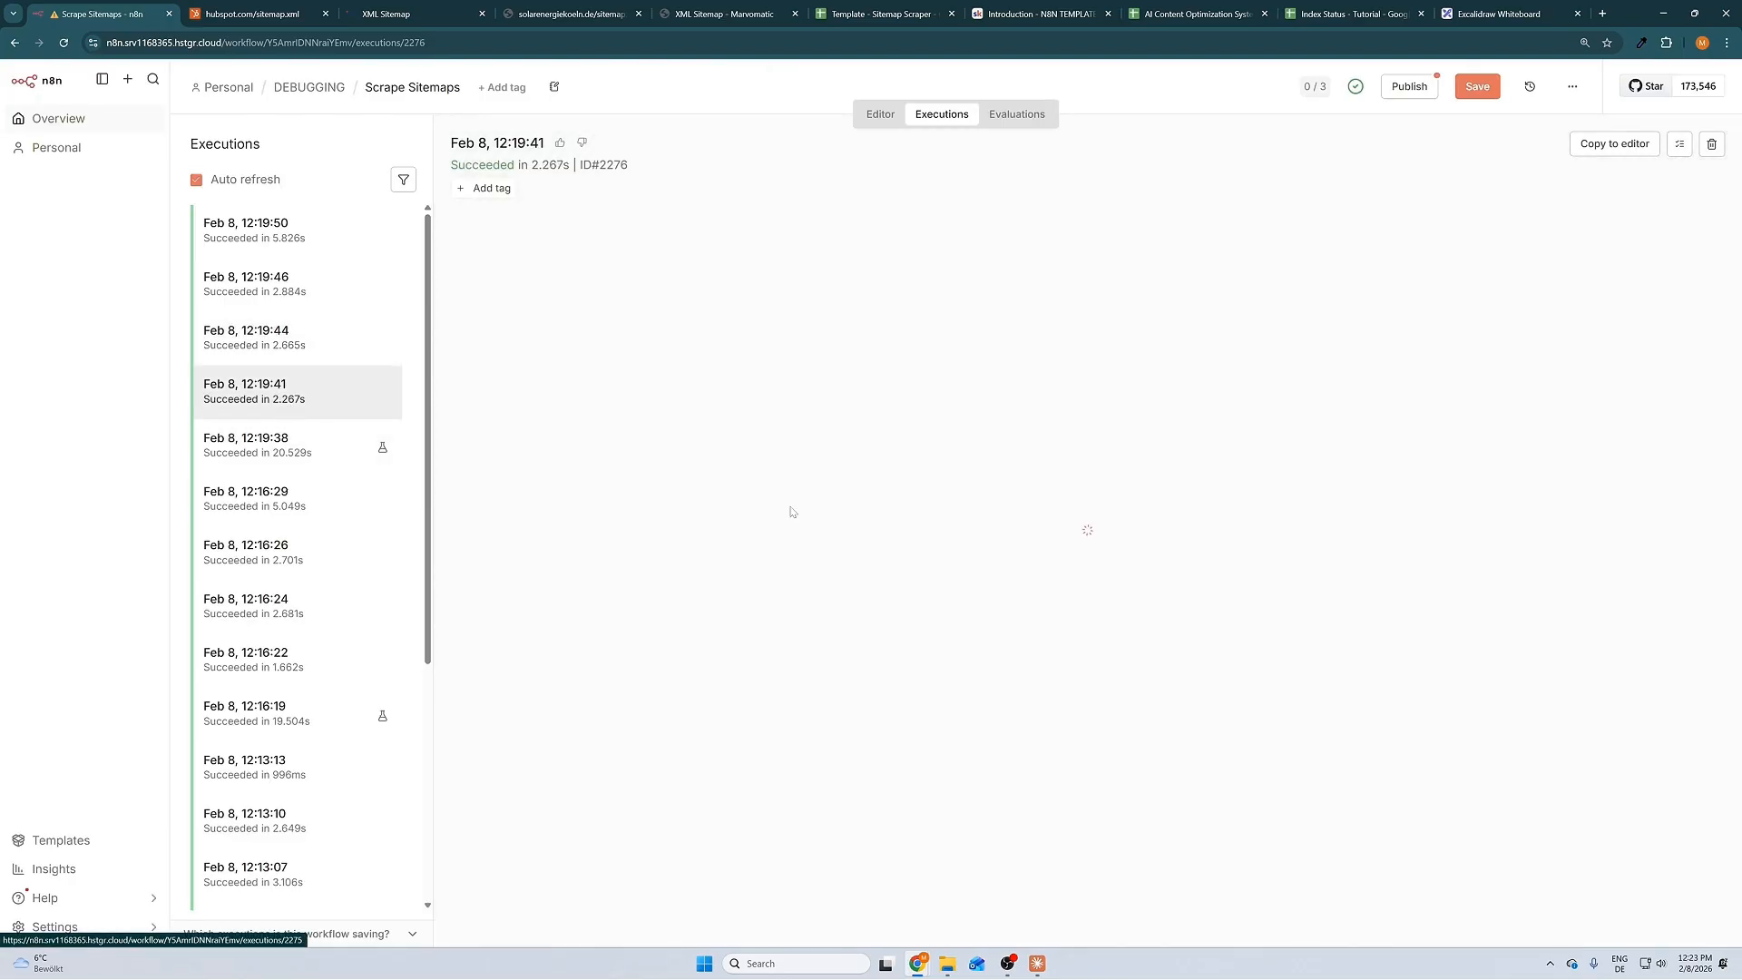
pyautogui.doubleClick(713, 656)
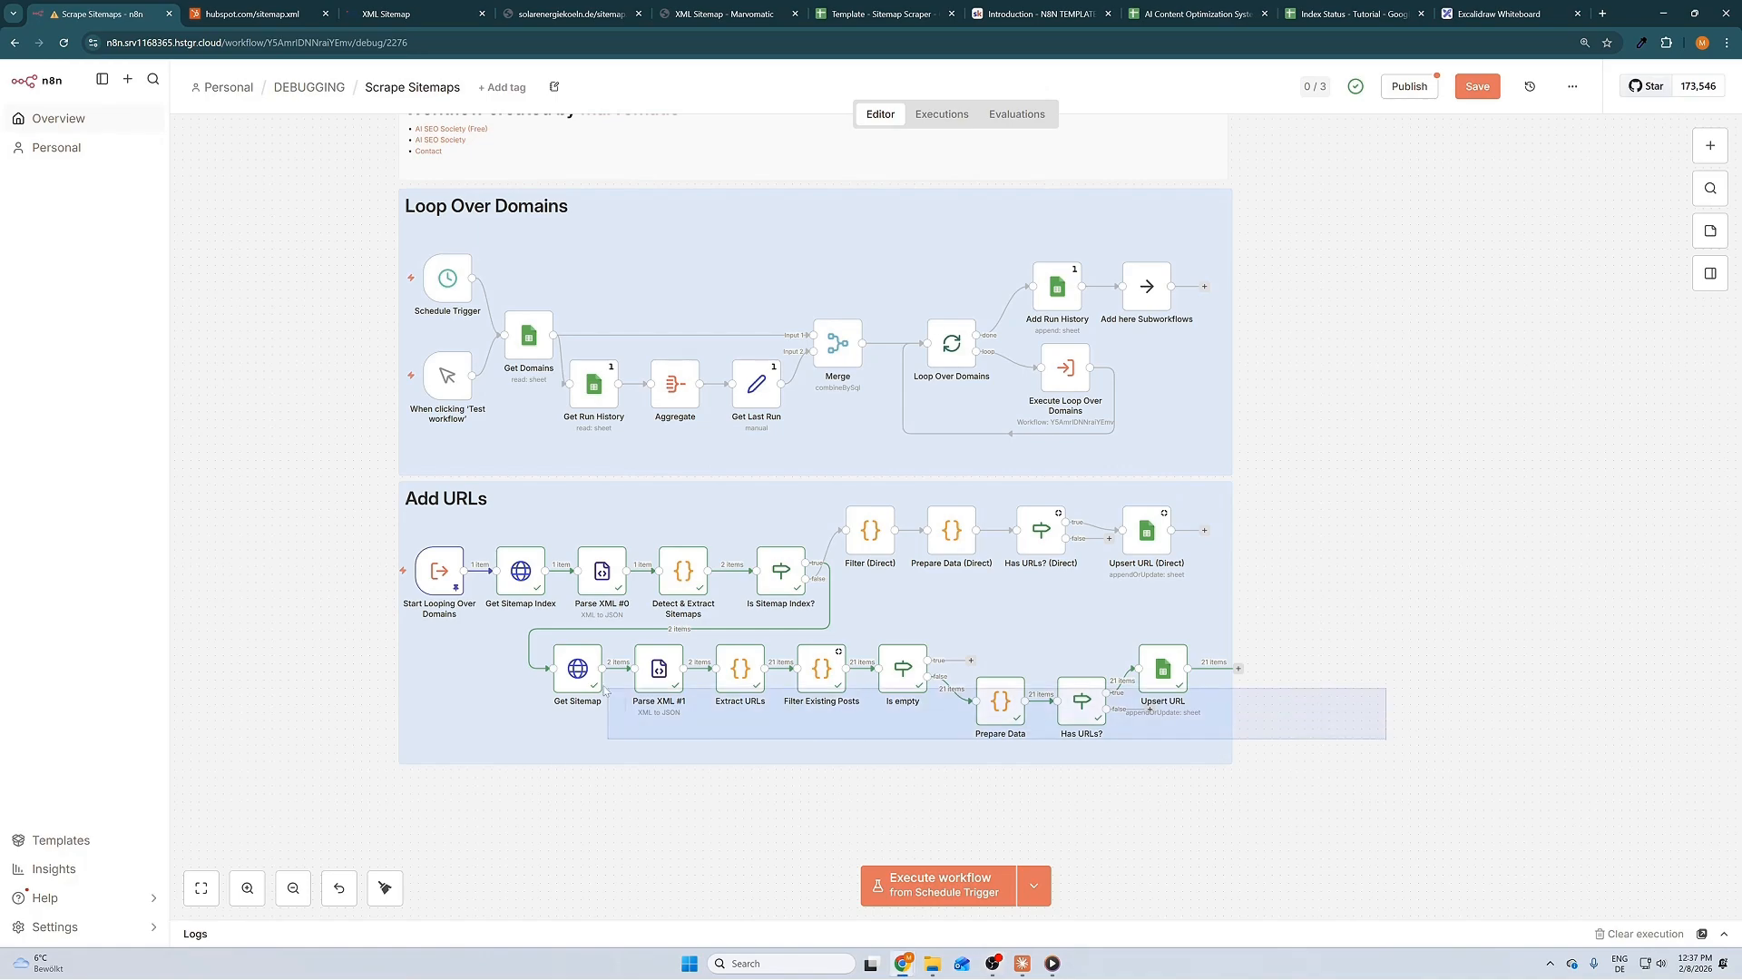
# - Highlight the sitemap-index branch from Get Sitemap to Upsert URL and inspect the Get Sitemap node's input and output
pyautogui.moveTo(604, 690); pyautogui.dragTo(536, 635)
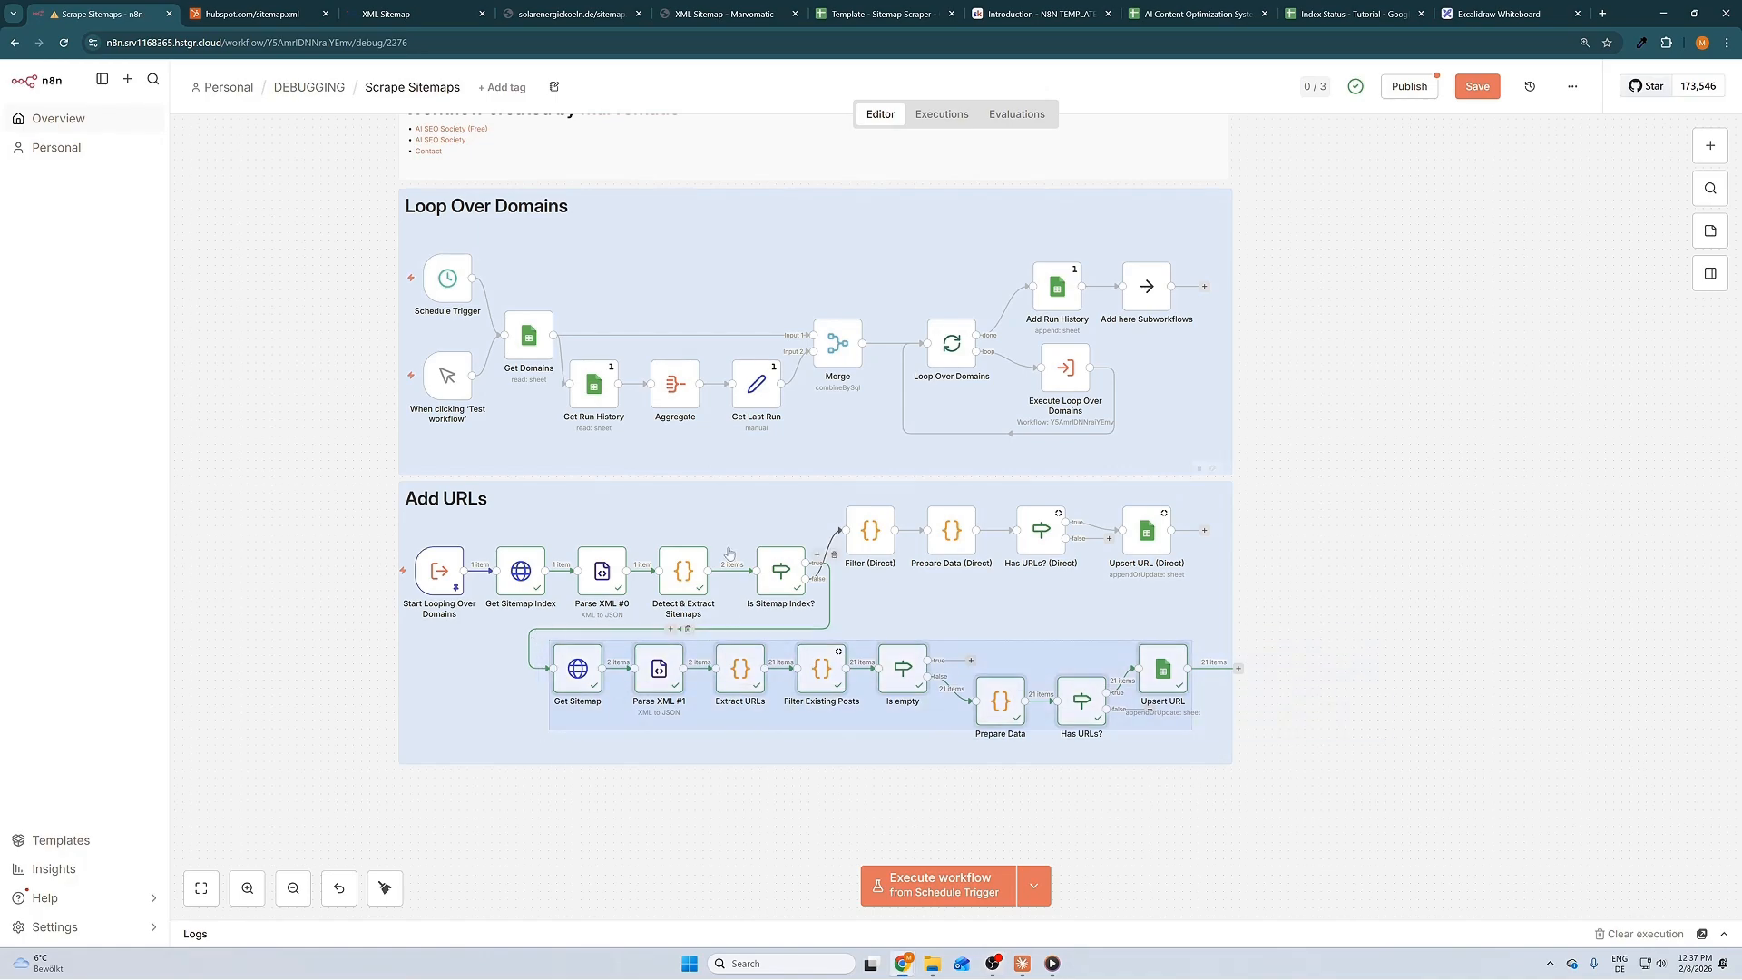
pyautogui.click(1534, 621)
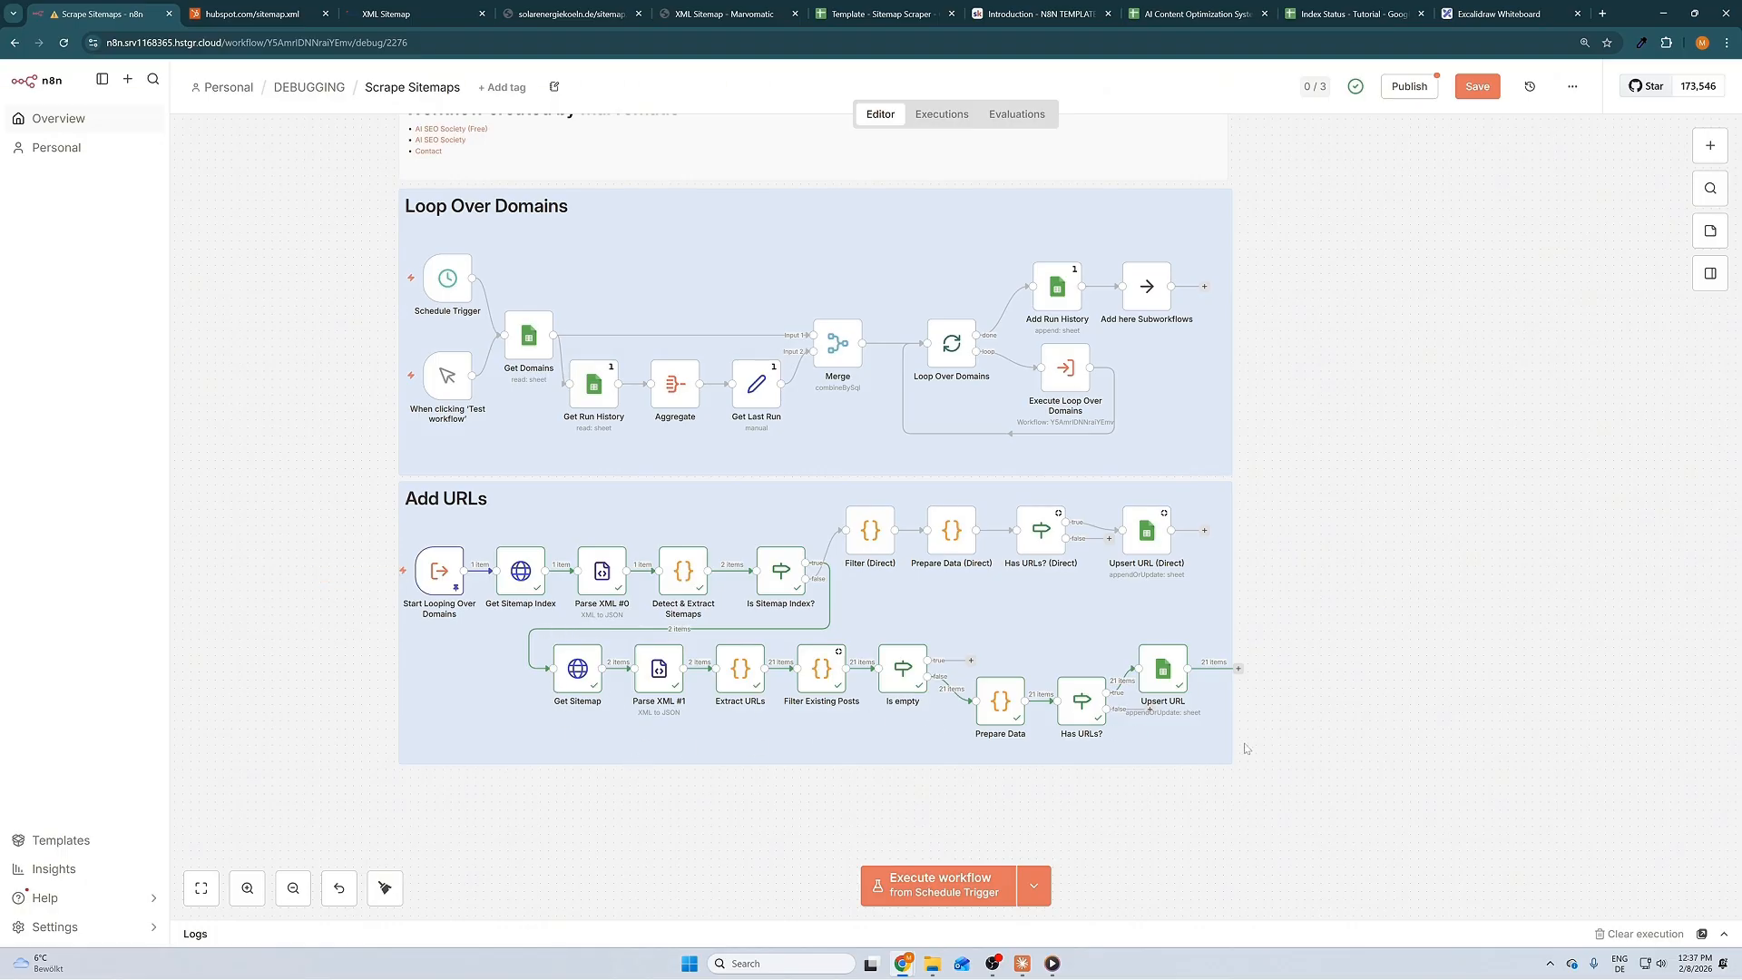
pyautogui.doubleClick(572, 672)
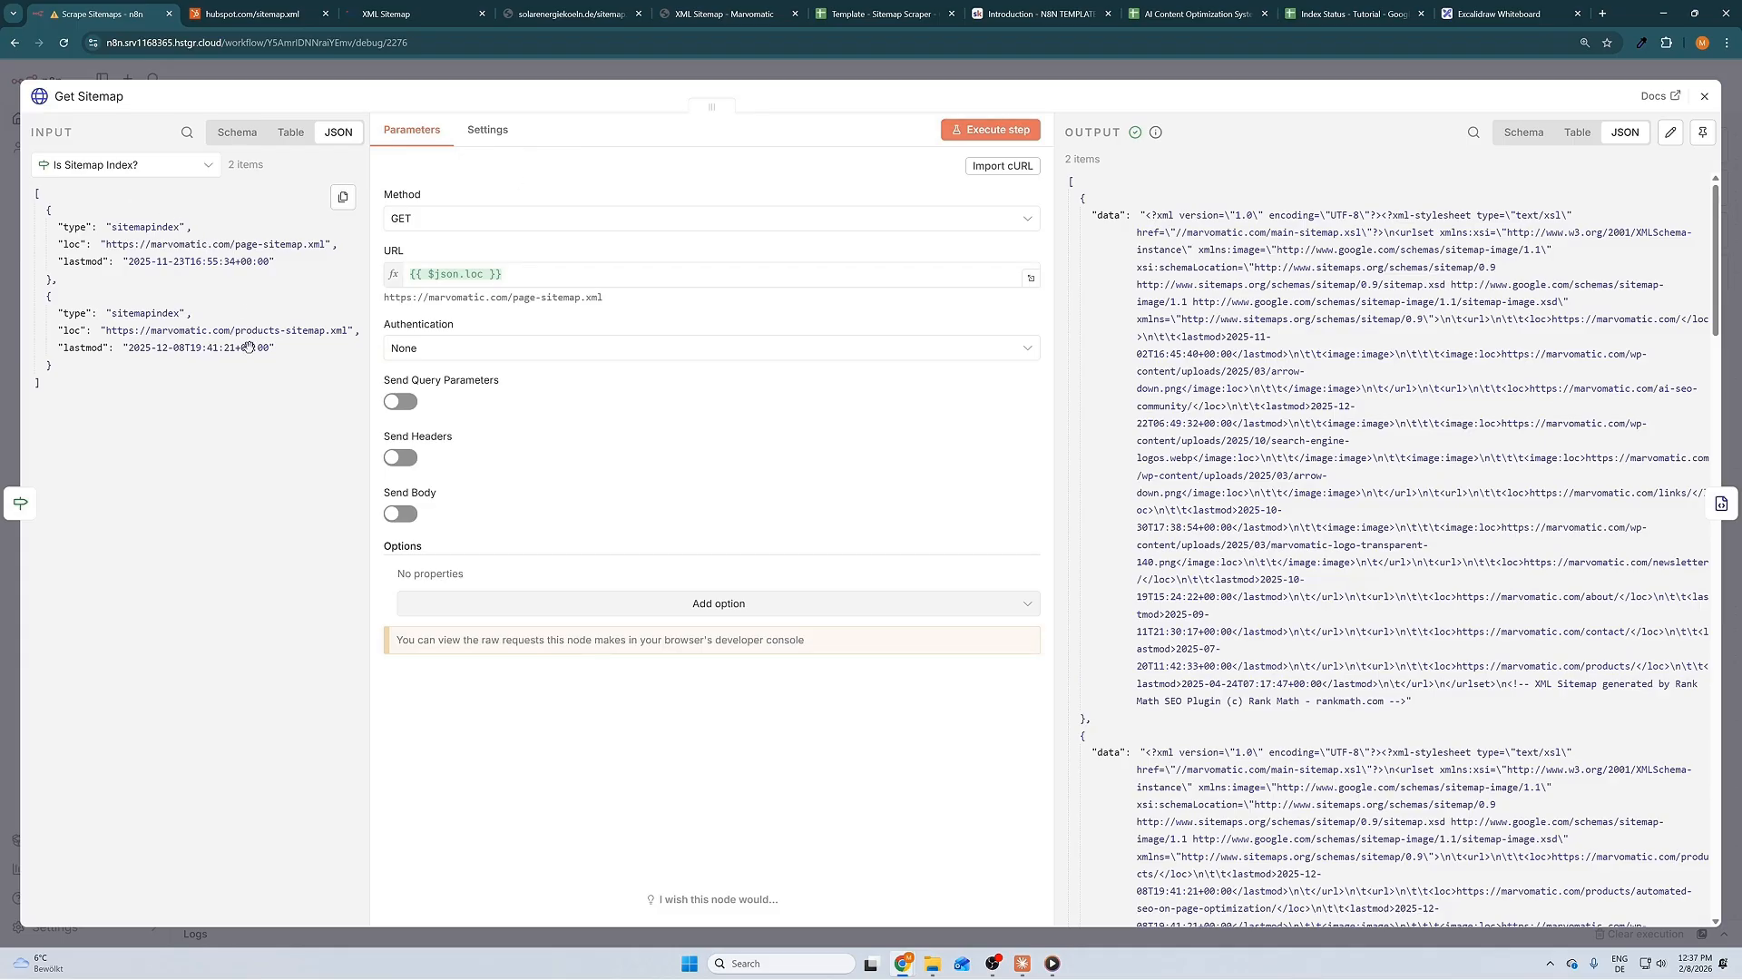
pyautogui.moveTo(98, 393); pyautogui.dragTo(24, 195)
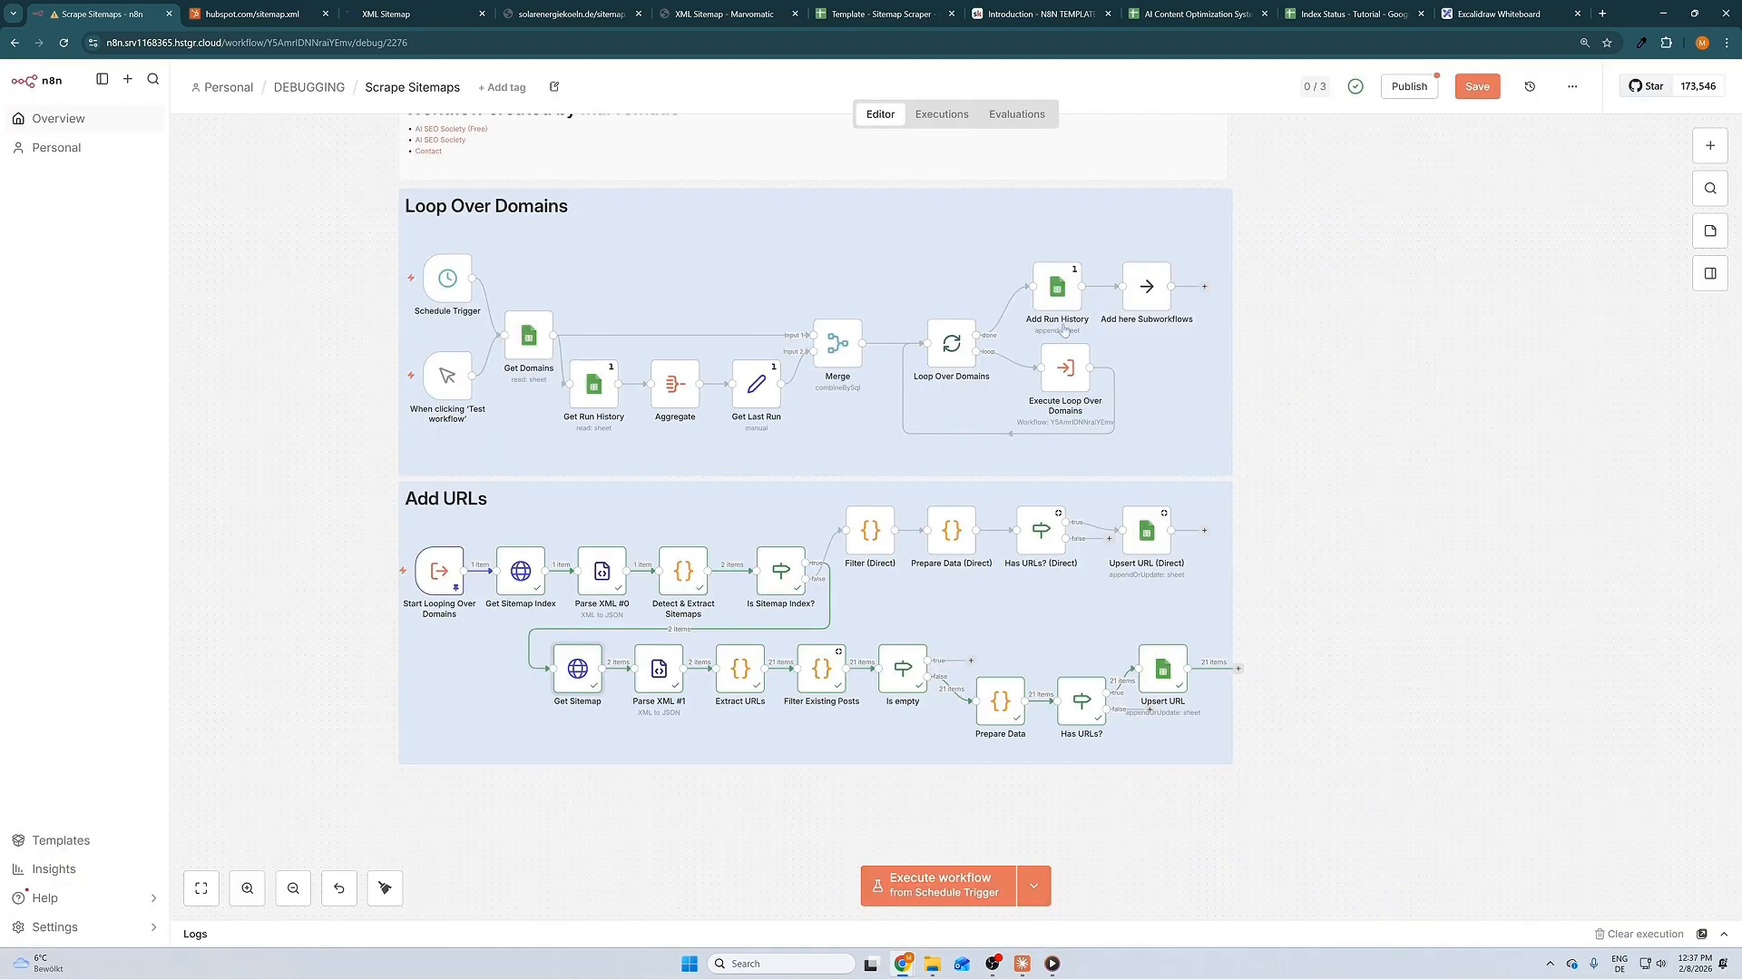
pyautogui.press('Escape')
pyautogui.moveTo(1316, 753); pyautogui.dragTo(1256, 698)
pyautogui.moveTo(767, 802); pyautogui.dragTo(888, 588)
pyautogui.moveTo(1248, 828); pyautogui.dragTo(963, 617)
# - Check the URLs and Run History sheets of the Template - Sitemap Scraper spreadsheet and return to the n8n workflow
pyautogui.hotkey('ctrl', '6')
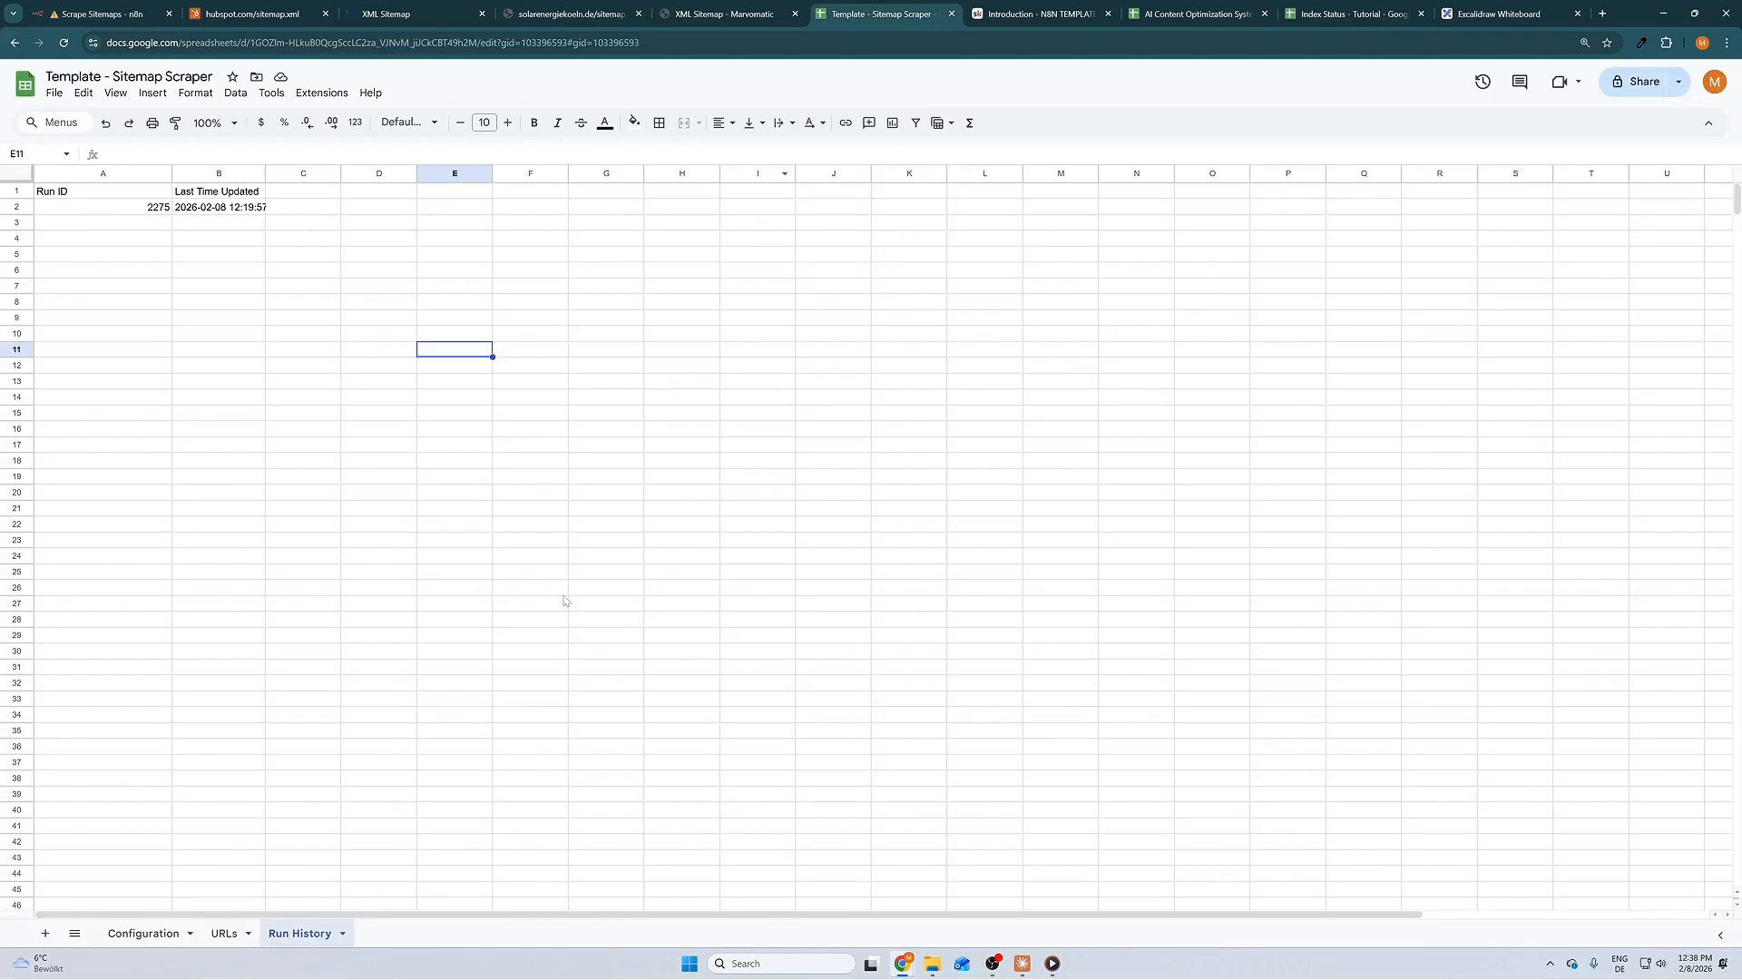
pyautogui.click(222, 933)
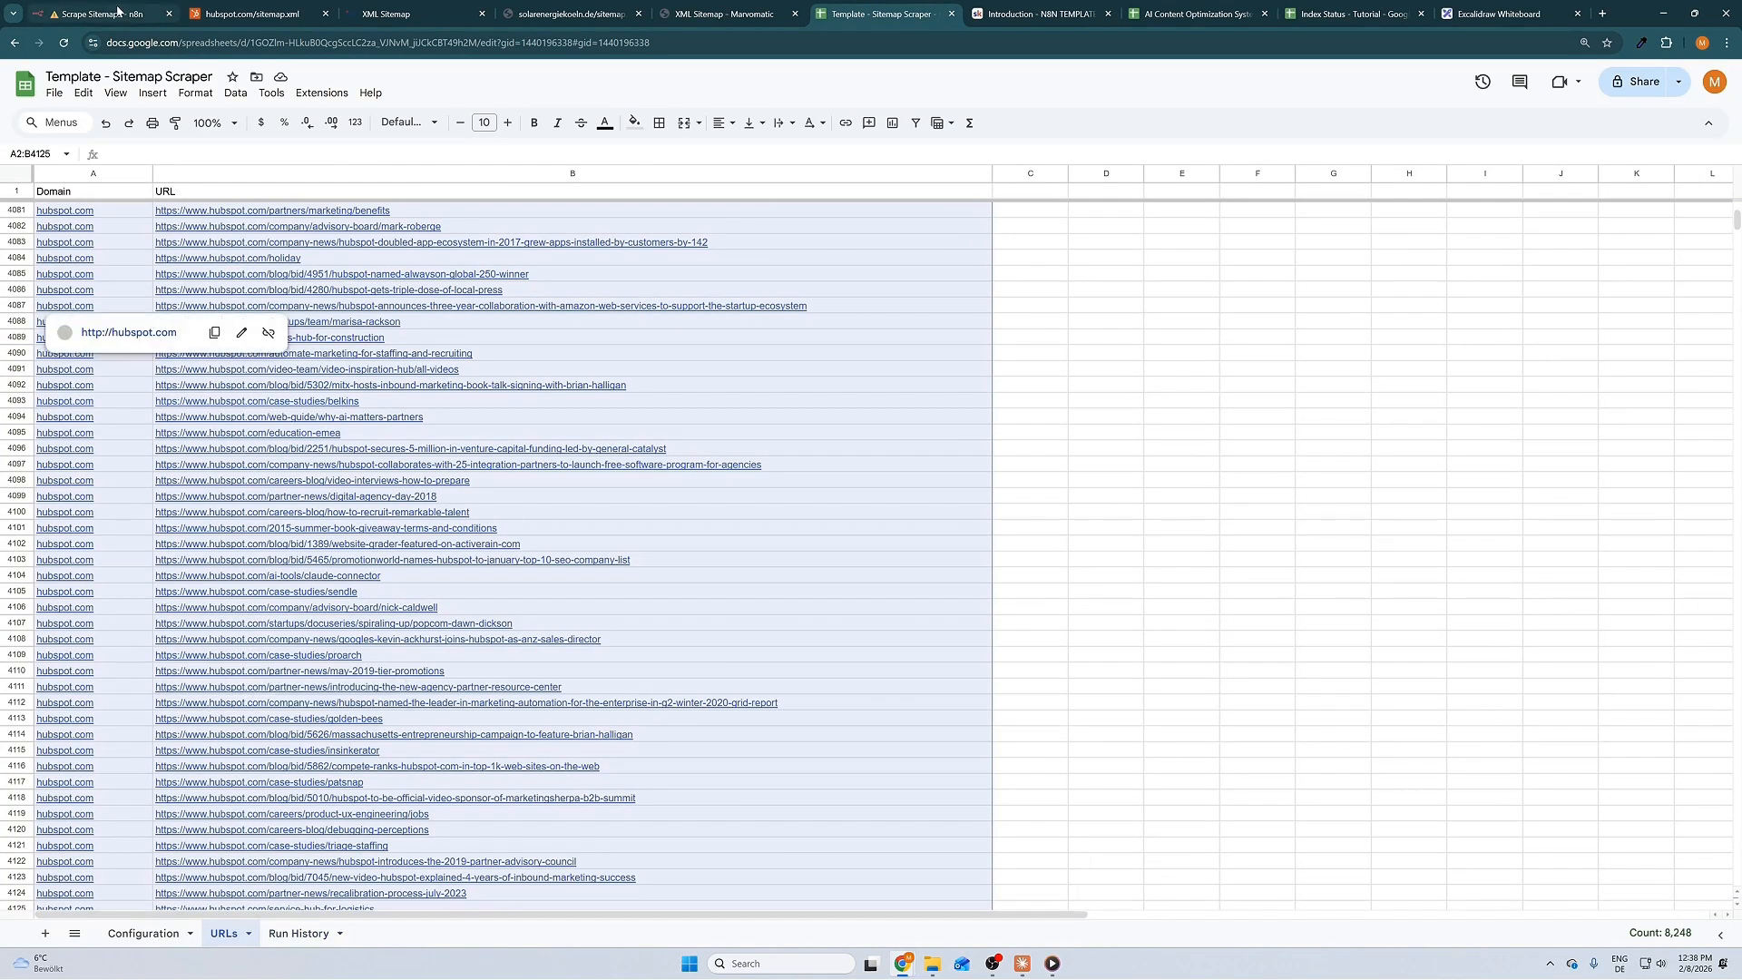
pyautogui.hotkey('ctrl', '1')
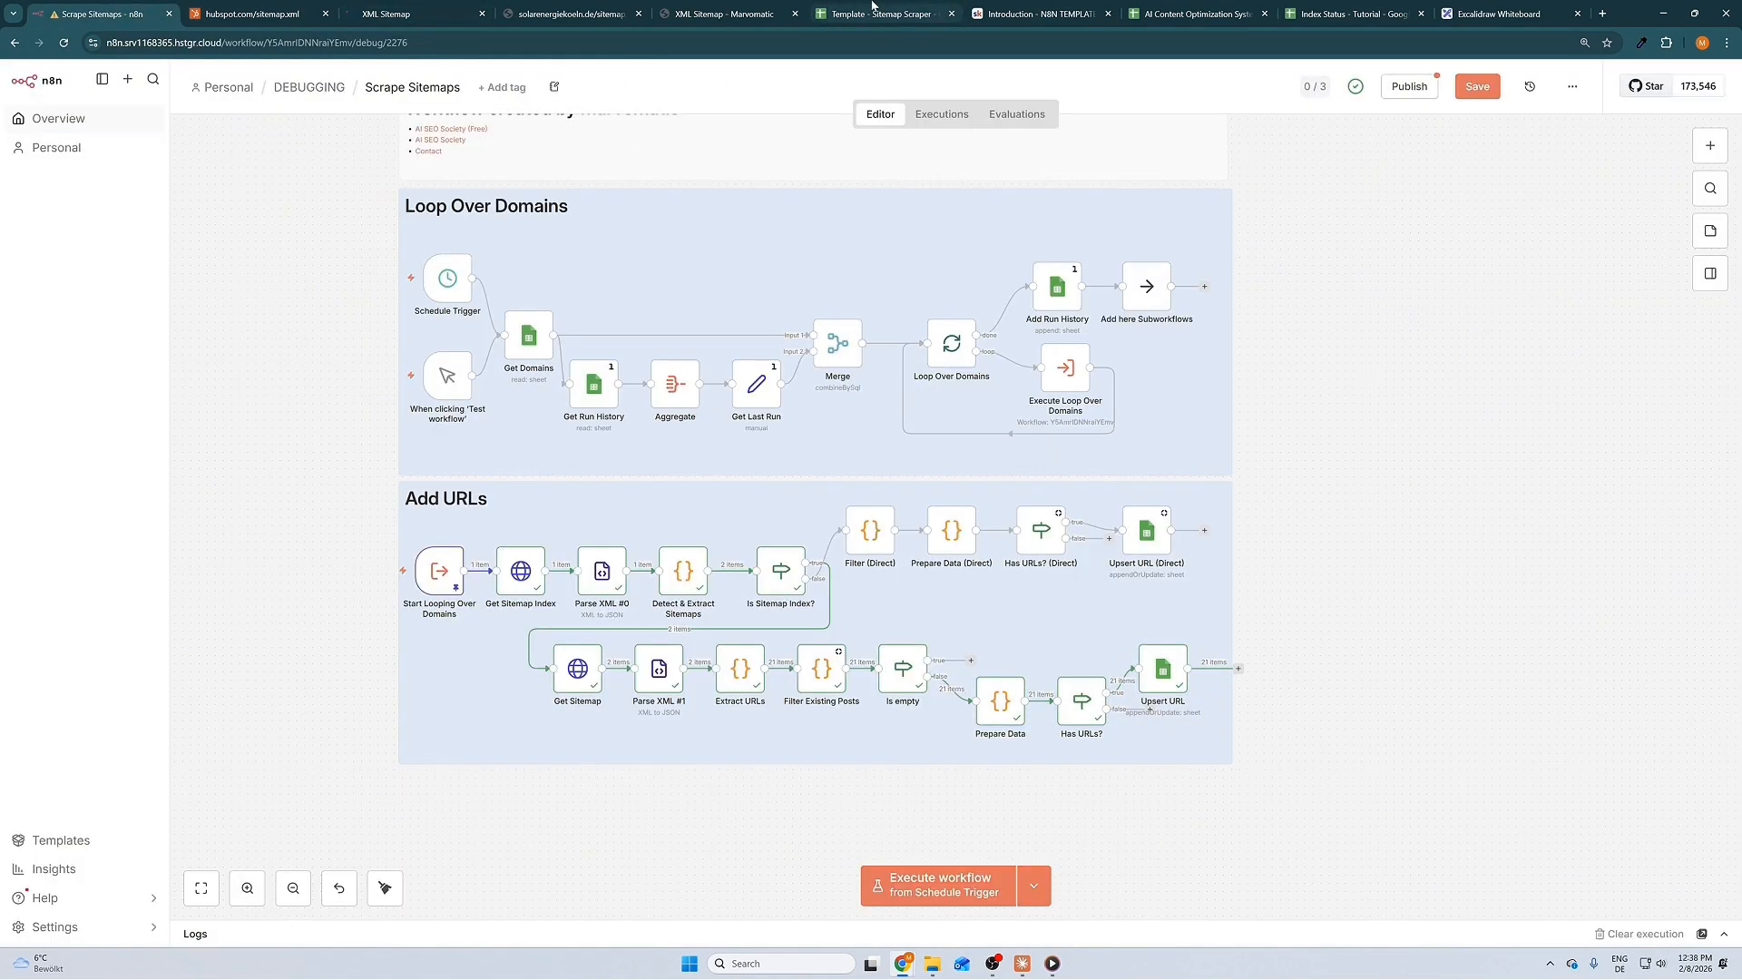
pyautogui.hotkey('ctrl', '6')
pyautogui.click(298, 933)
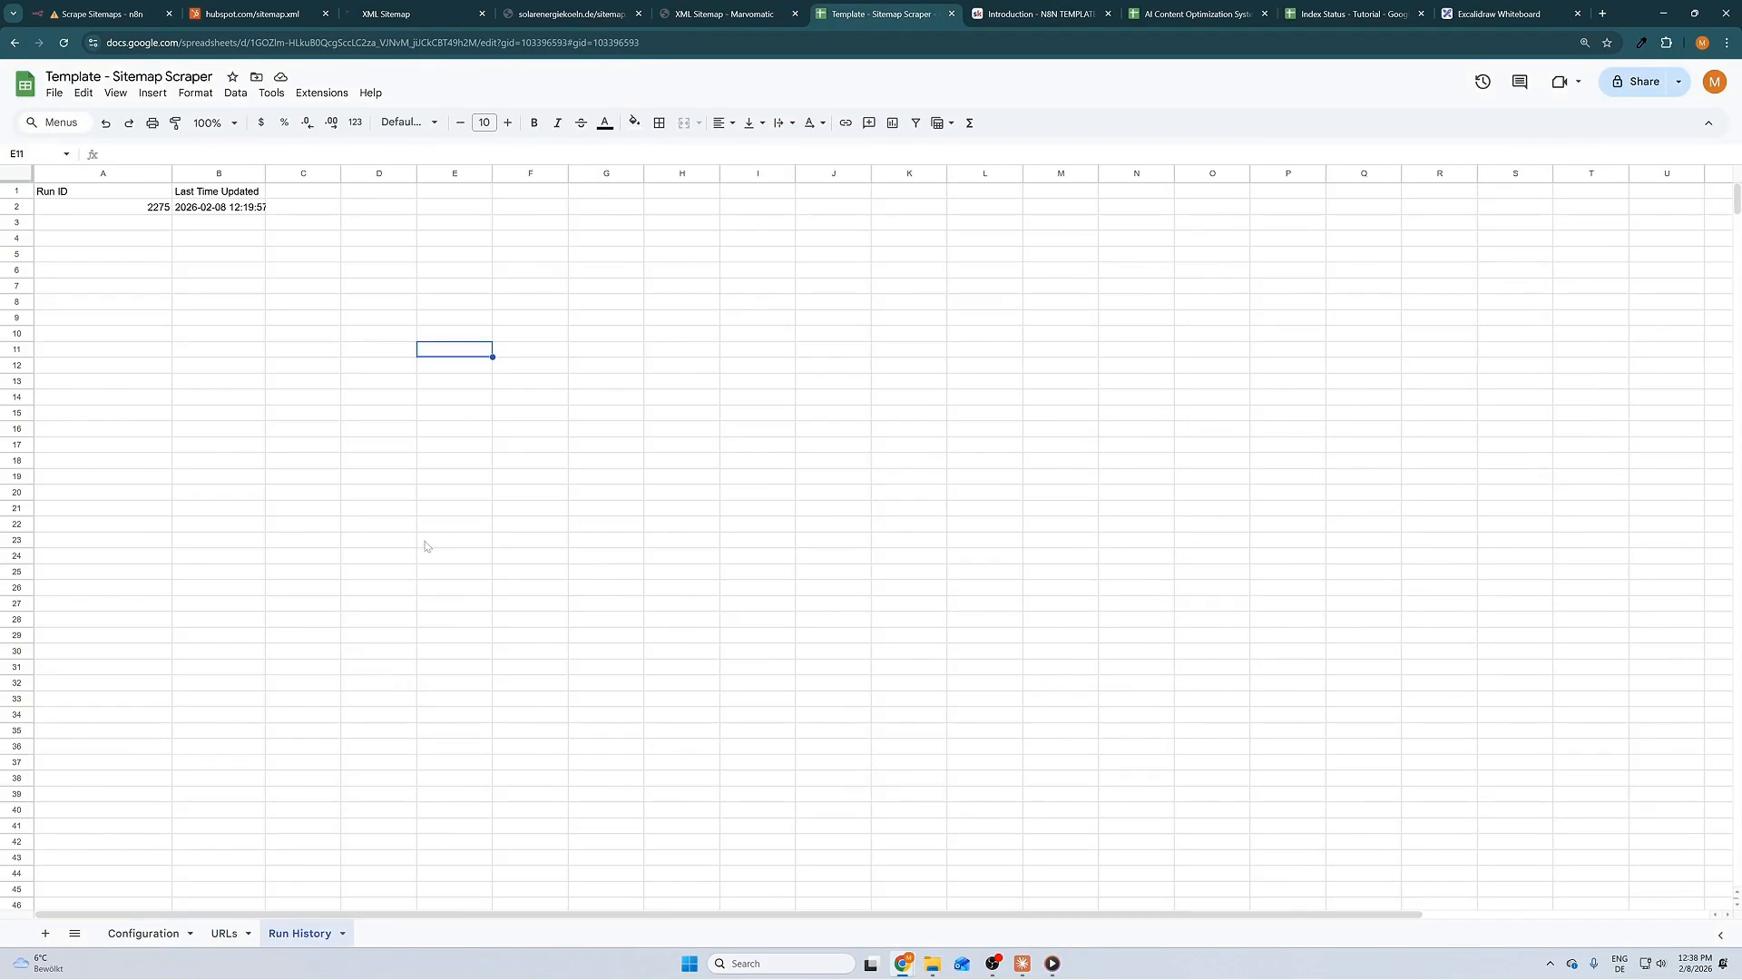
pyautogui.hotkey('ctrl', '1')
# - Save and execute the workflow from the Schedule Trigger and inspect Last Time Updated in the Loop Over Domains node's output
pyautogui.hotkey('ctrl', 's')
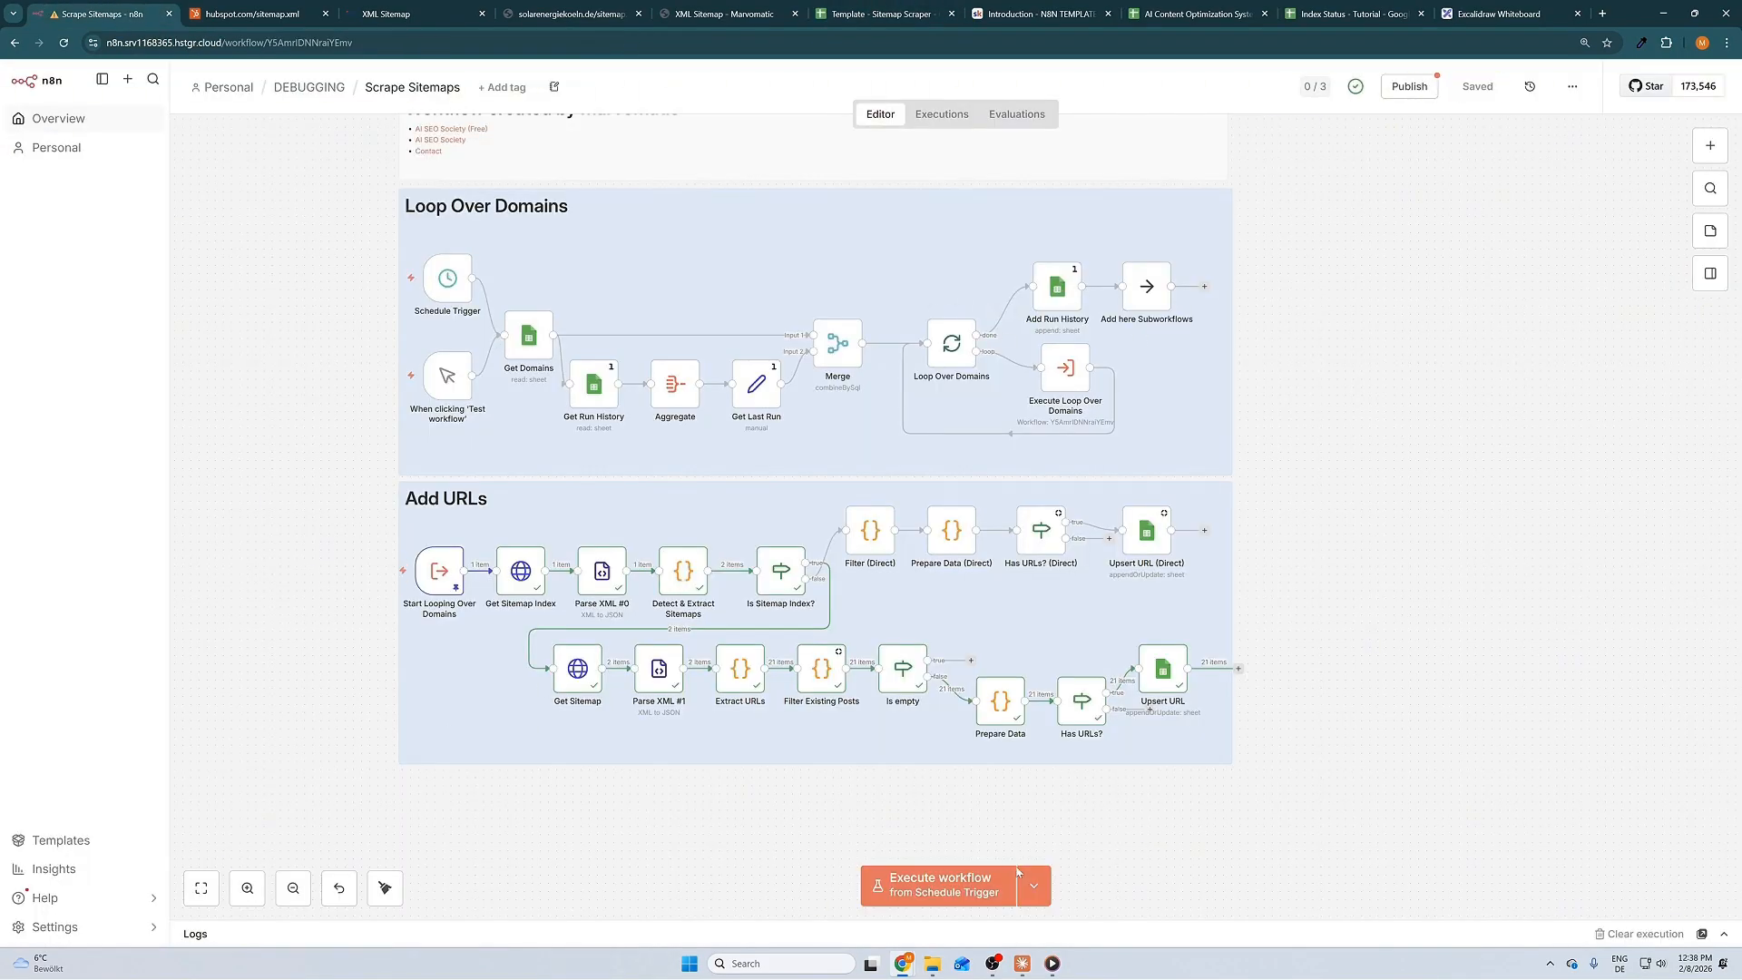
pyautogui.click(963, 891)
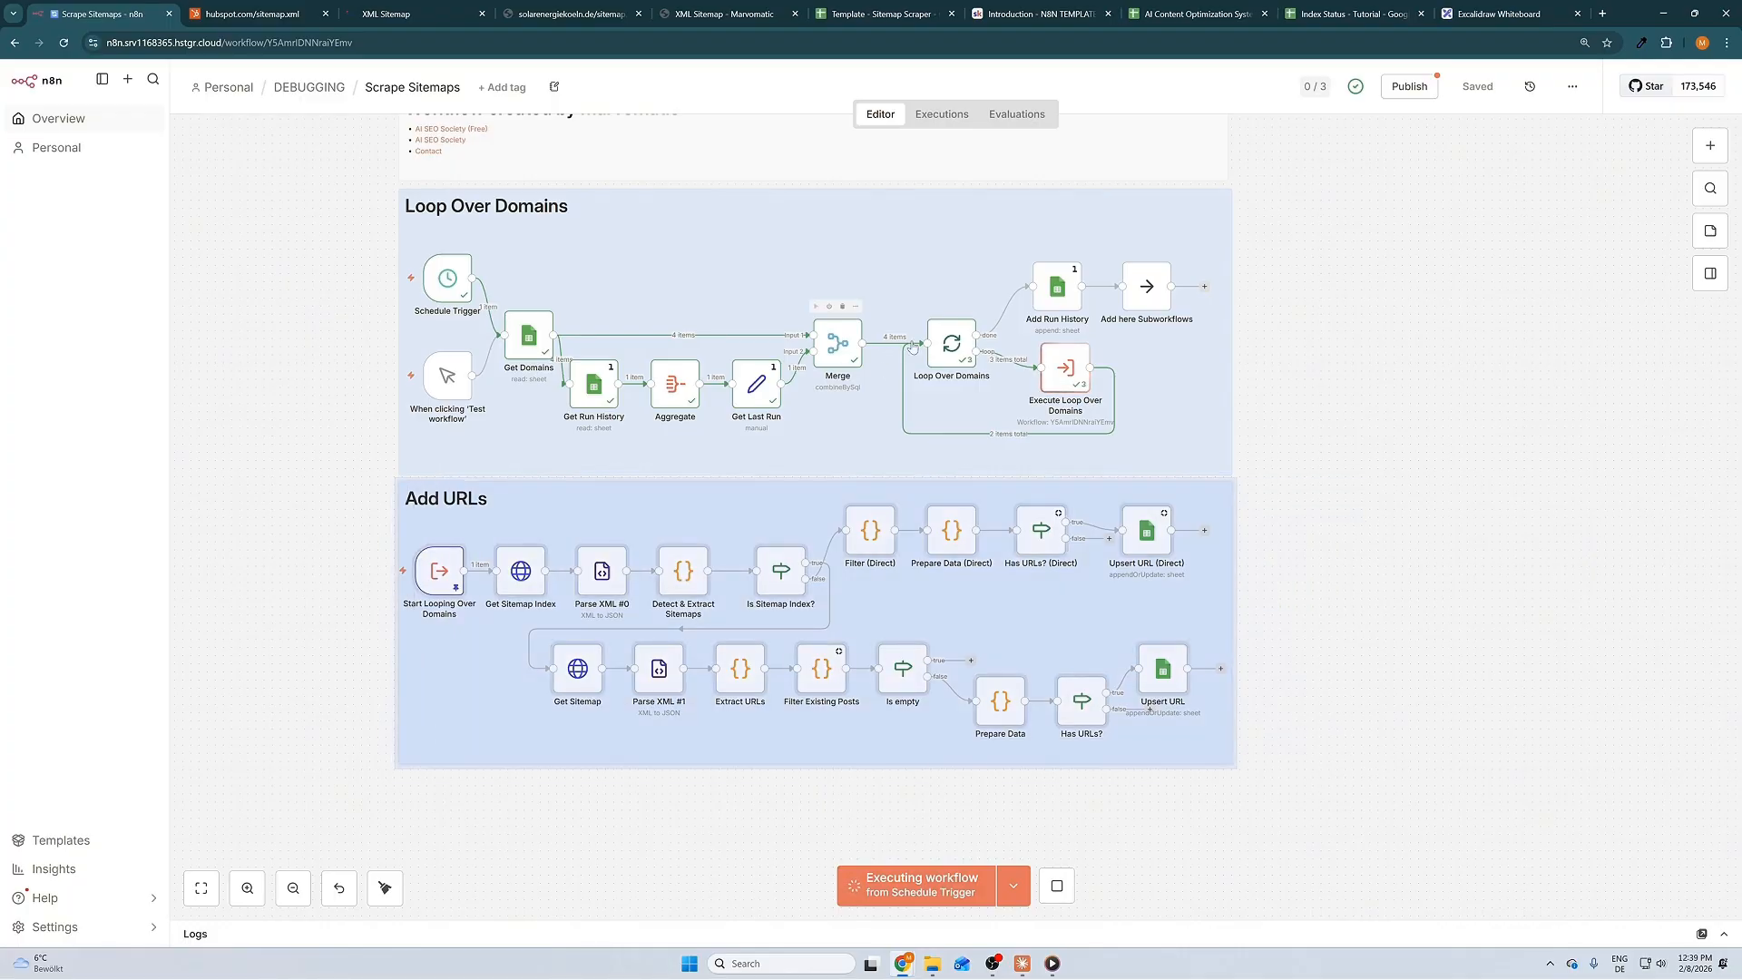
pyautogui.doubleClick(959, 352)
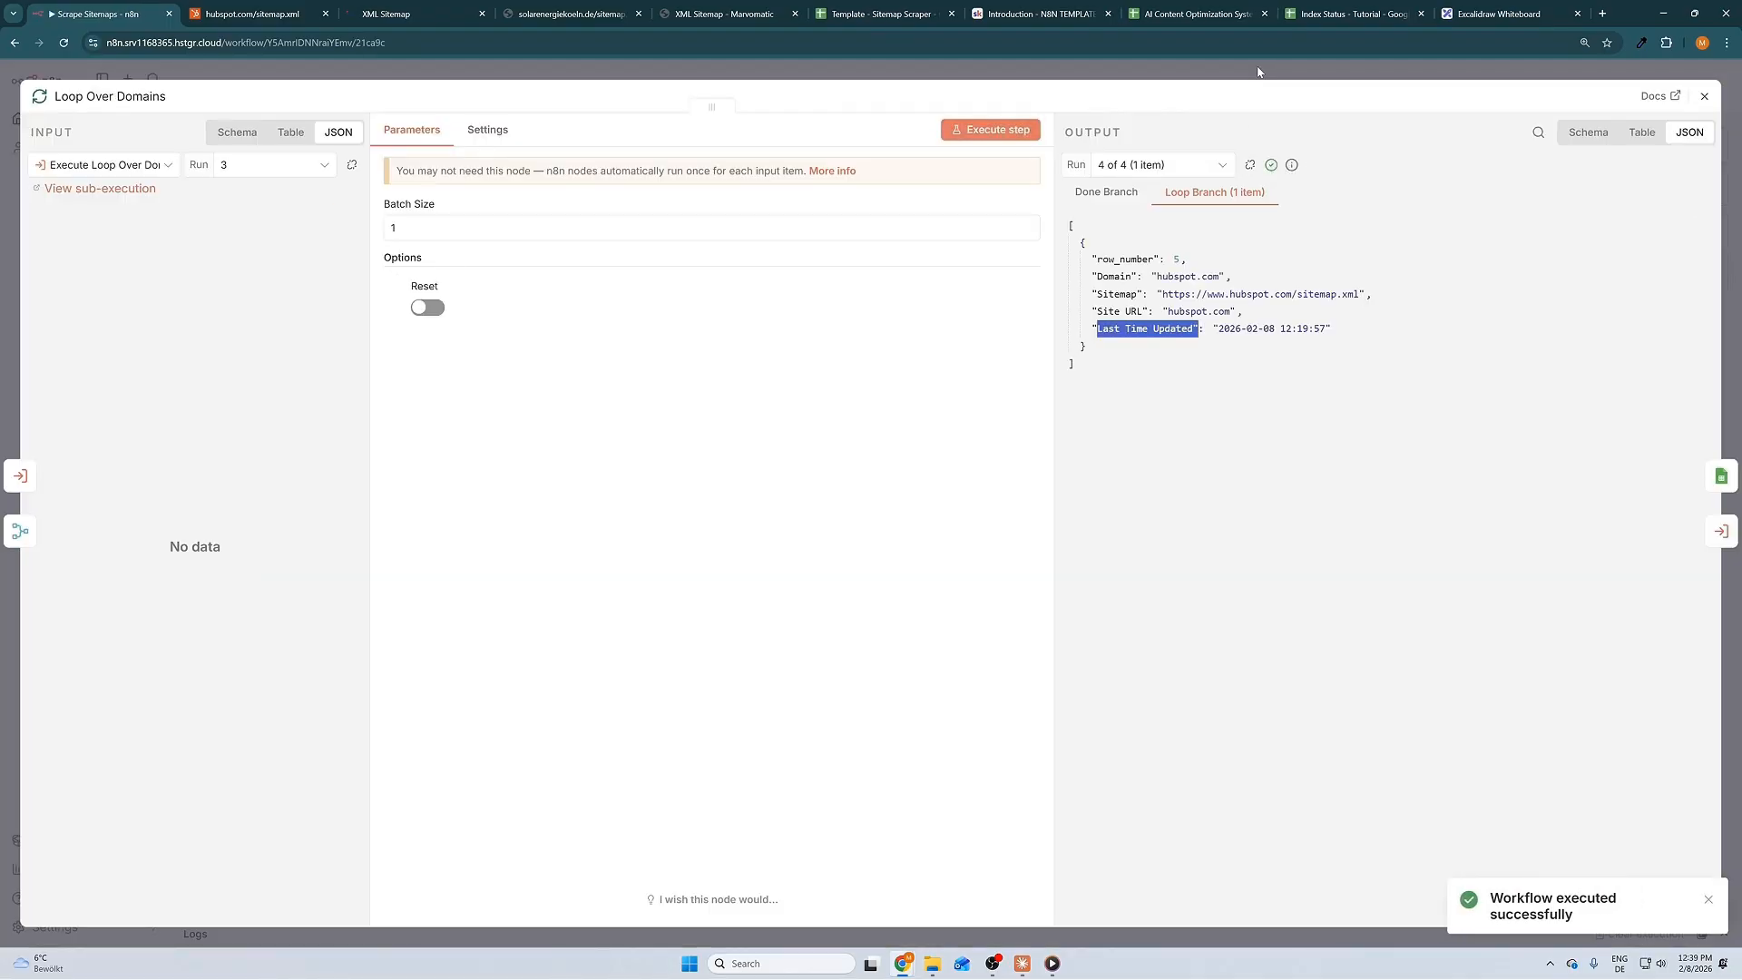
pyautogui.press('Escape')
# - Highlight the Add URLs nodes and inspect the Start Looping Over Domains output in the Feb 8, 12:39:10 execution
pyautogui.moveTo(1373, 760); pyautogui.dragTo(432, 535)
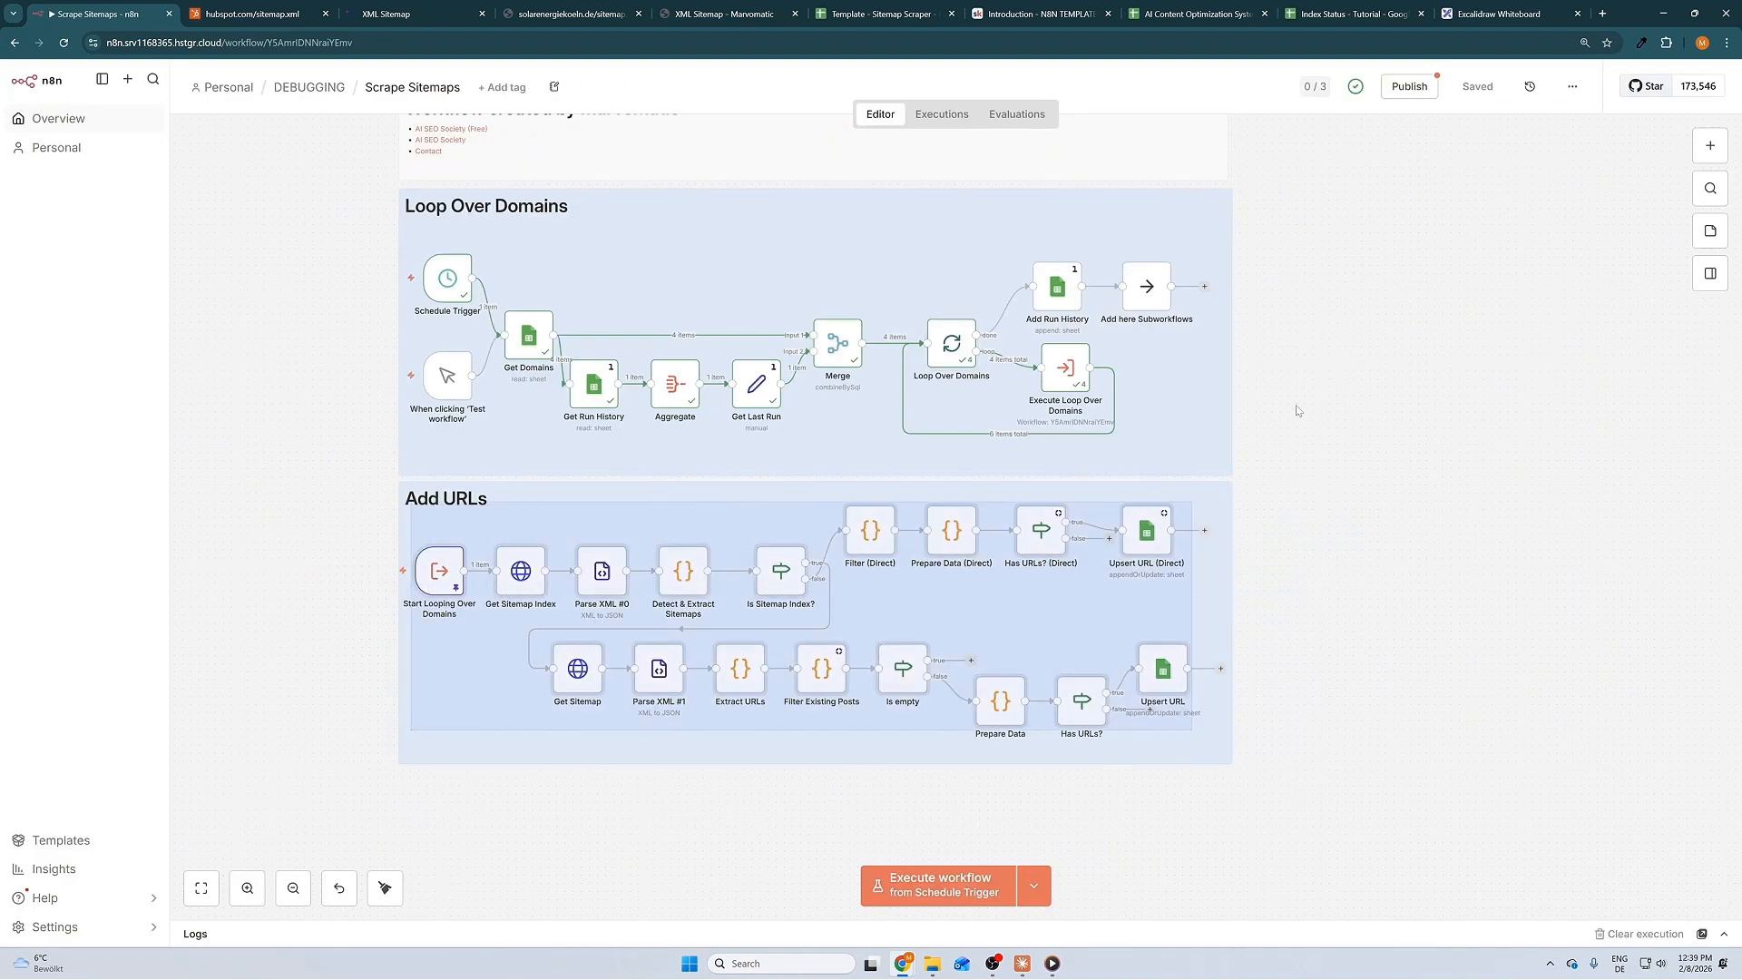
pyautogui.click(942, 113)
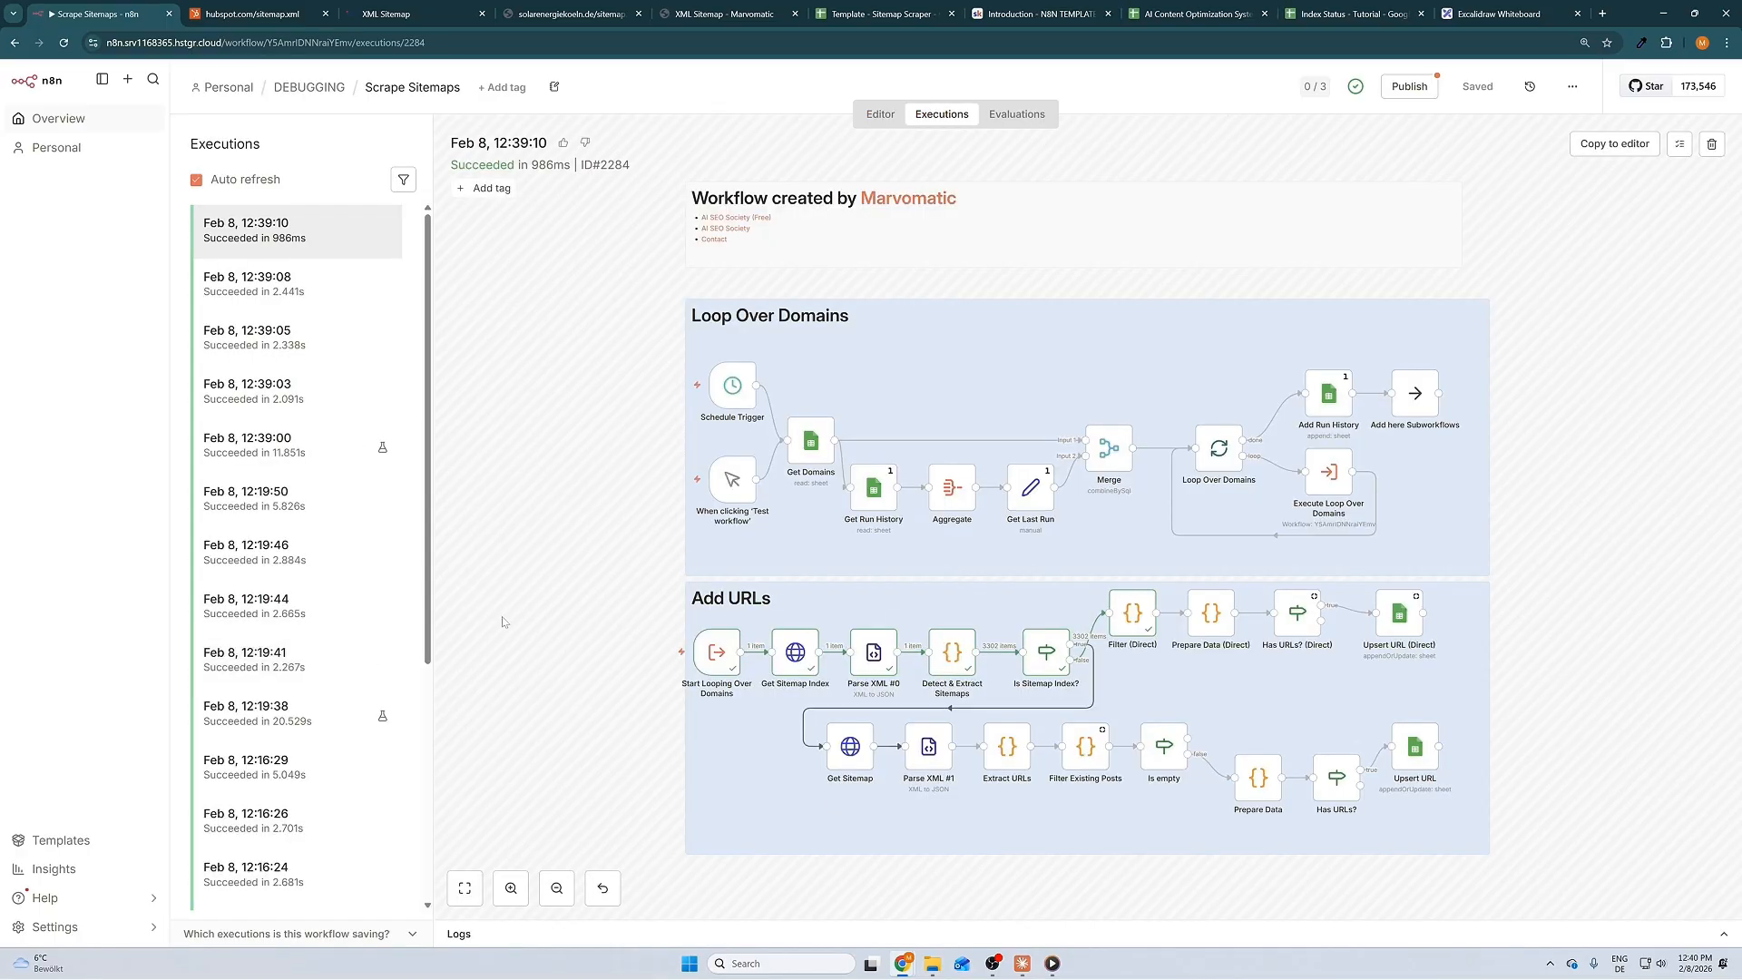
pyautogui.doubleClick(717, 651)
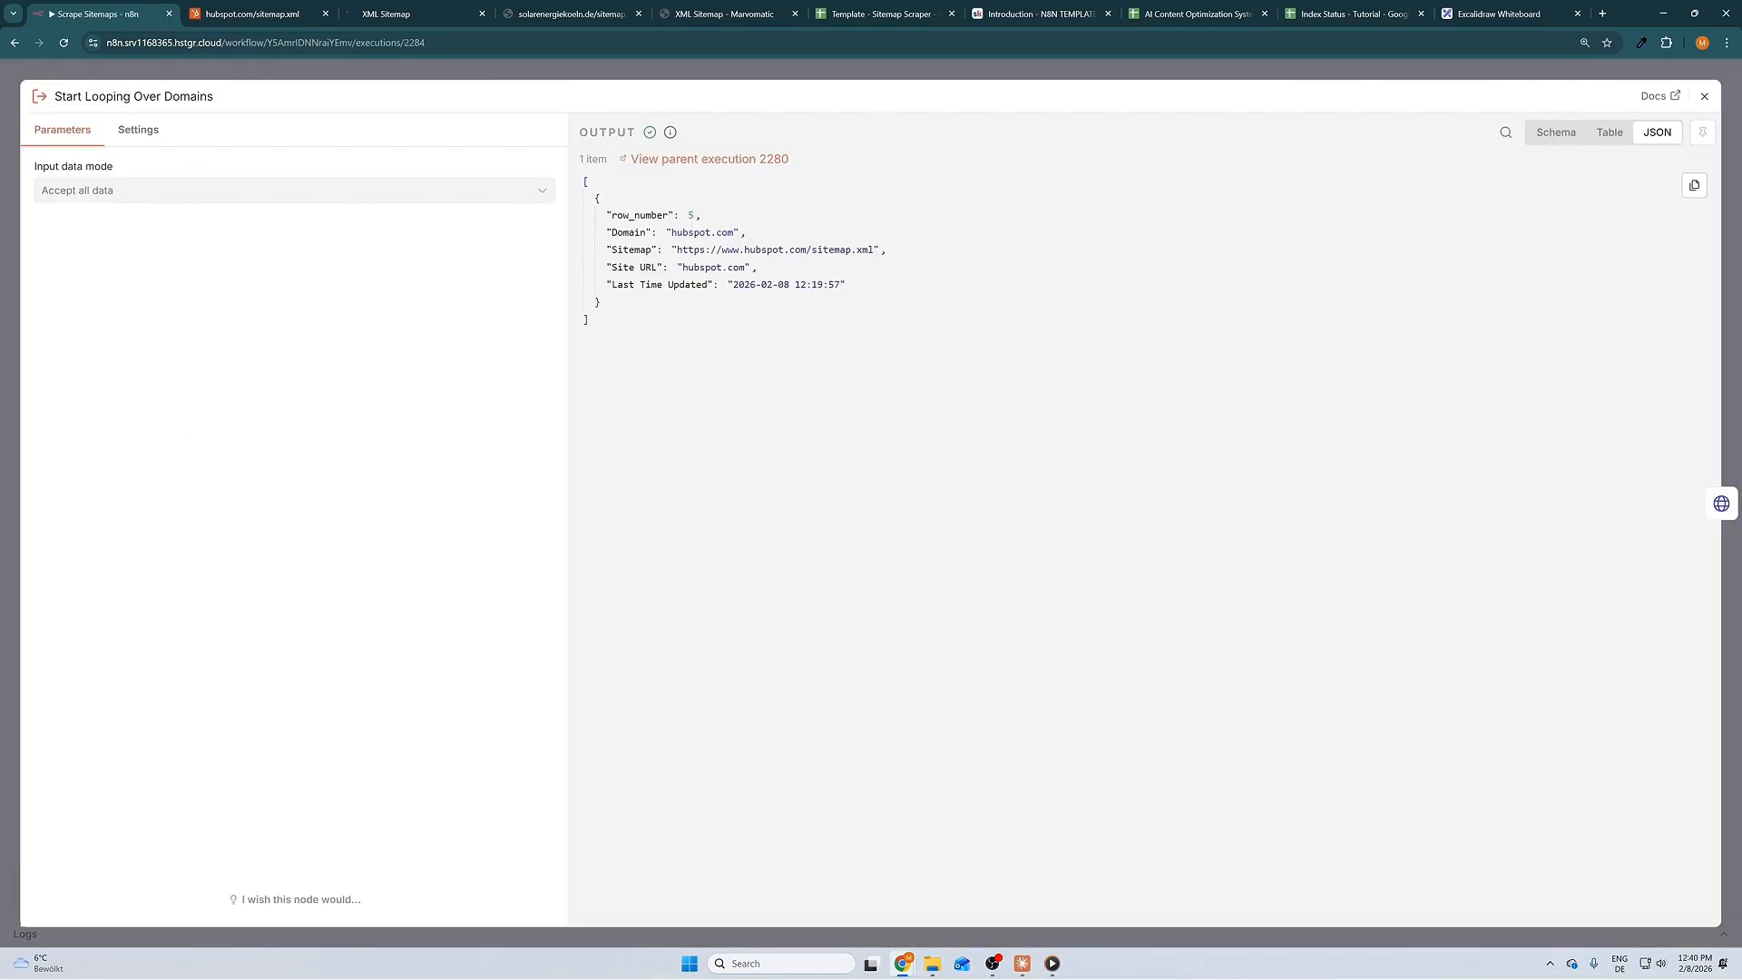
pyautogui.click(744, 80)
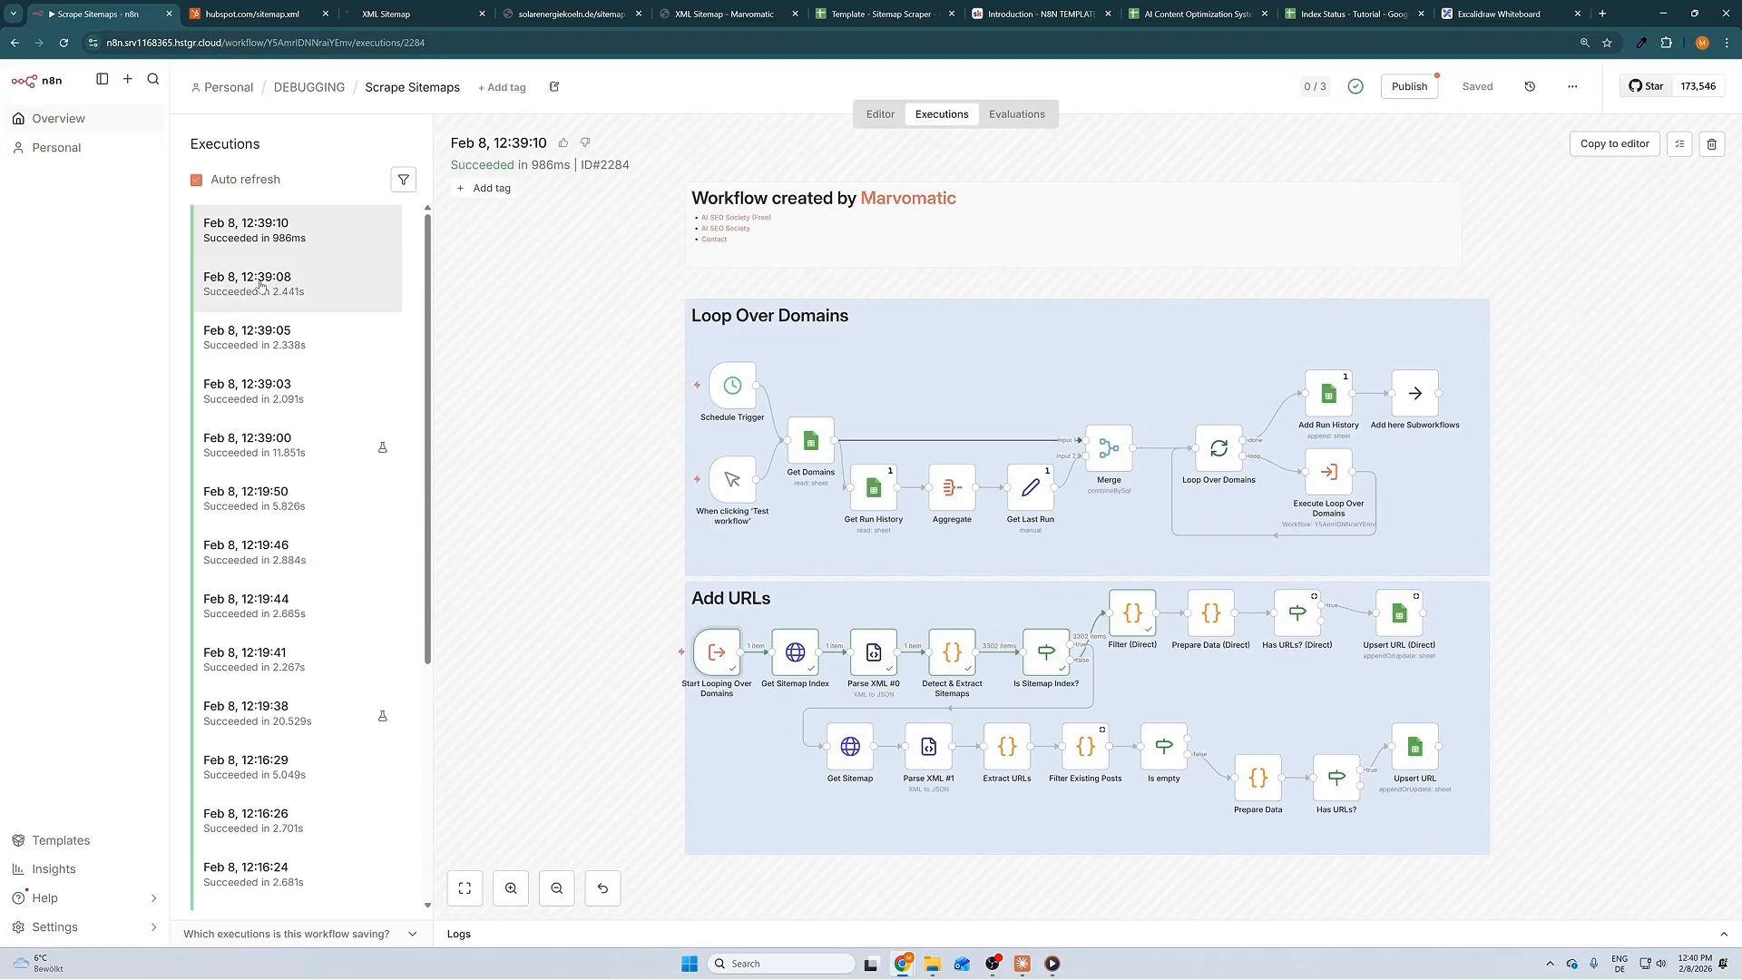
# - Open the Feb 8, 12:39:08 execution and highlight its Prepare Data, Has URLs? and Upsert URL nodes
pyautogui.click(279, 290)
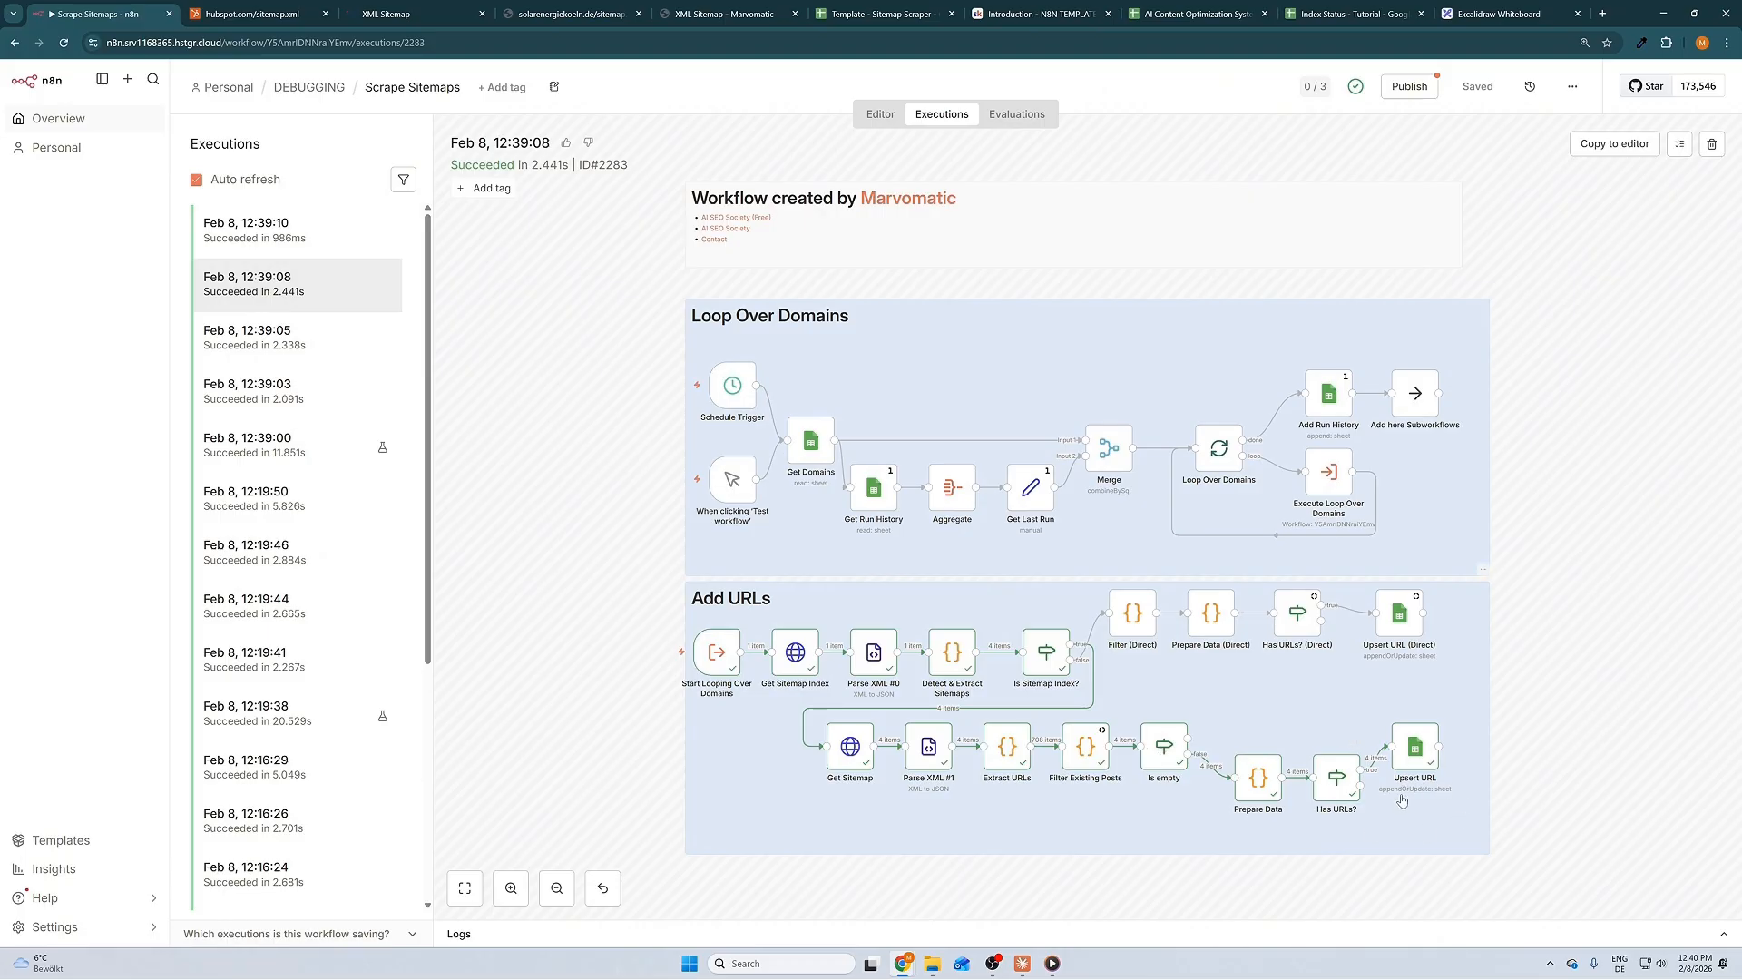
pyautogui.moveTo(1203, 865); pyautogui.dragTo(1510, 708)
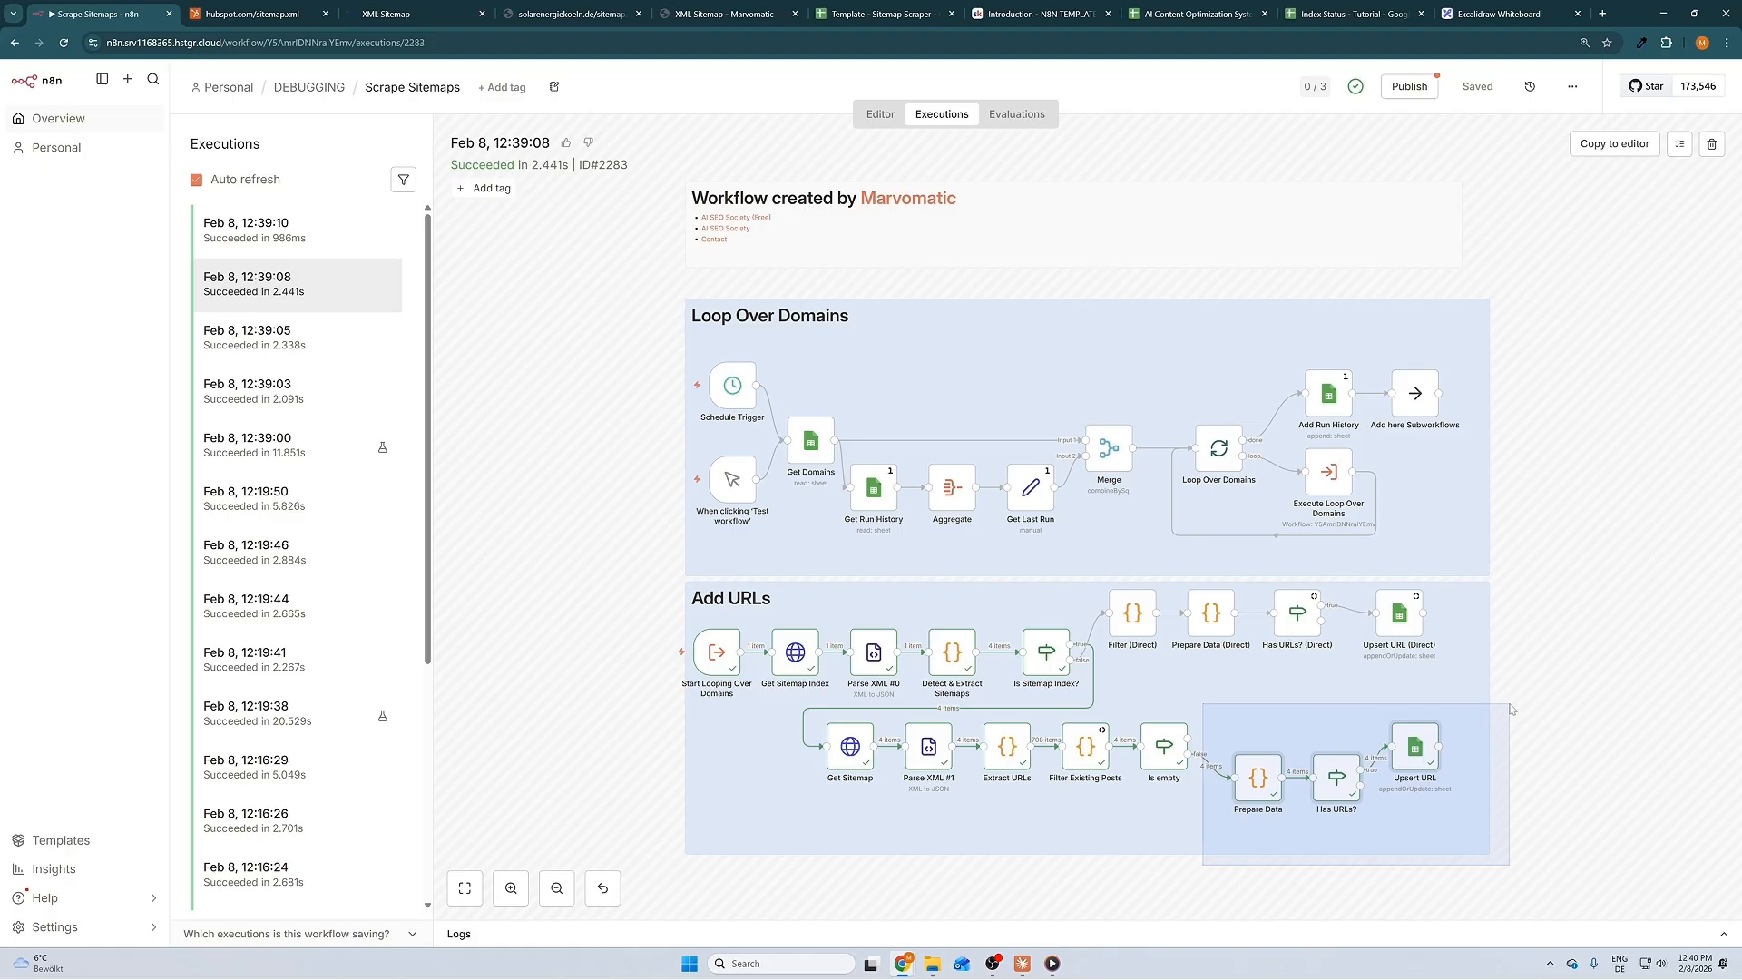
pyautogui.moveTo(1510, 709); pyautogui.dragTo(1510, 709)
# - Switch to the spreadsheet's Run History sheet and highlight the run entry in cells A2:B2
pyautogui.hotkey('ctrl', '6')
pyautogui.click(121, 206)
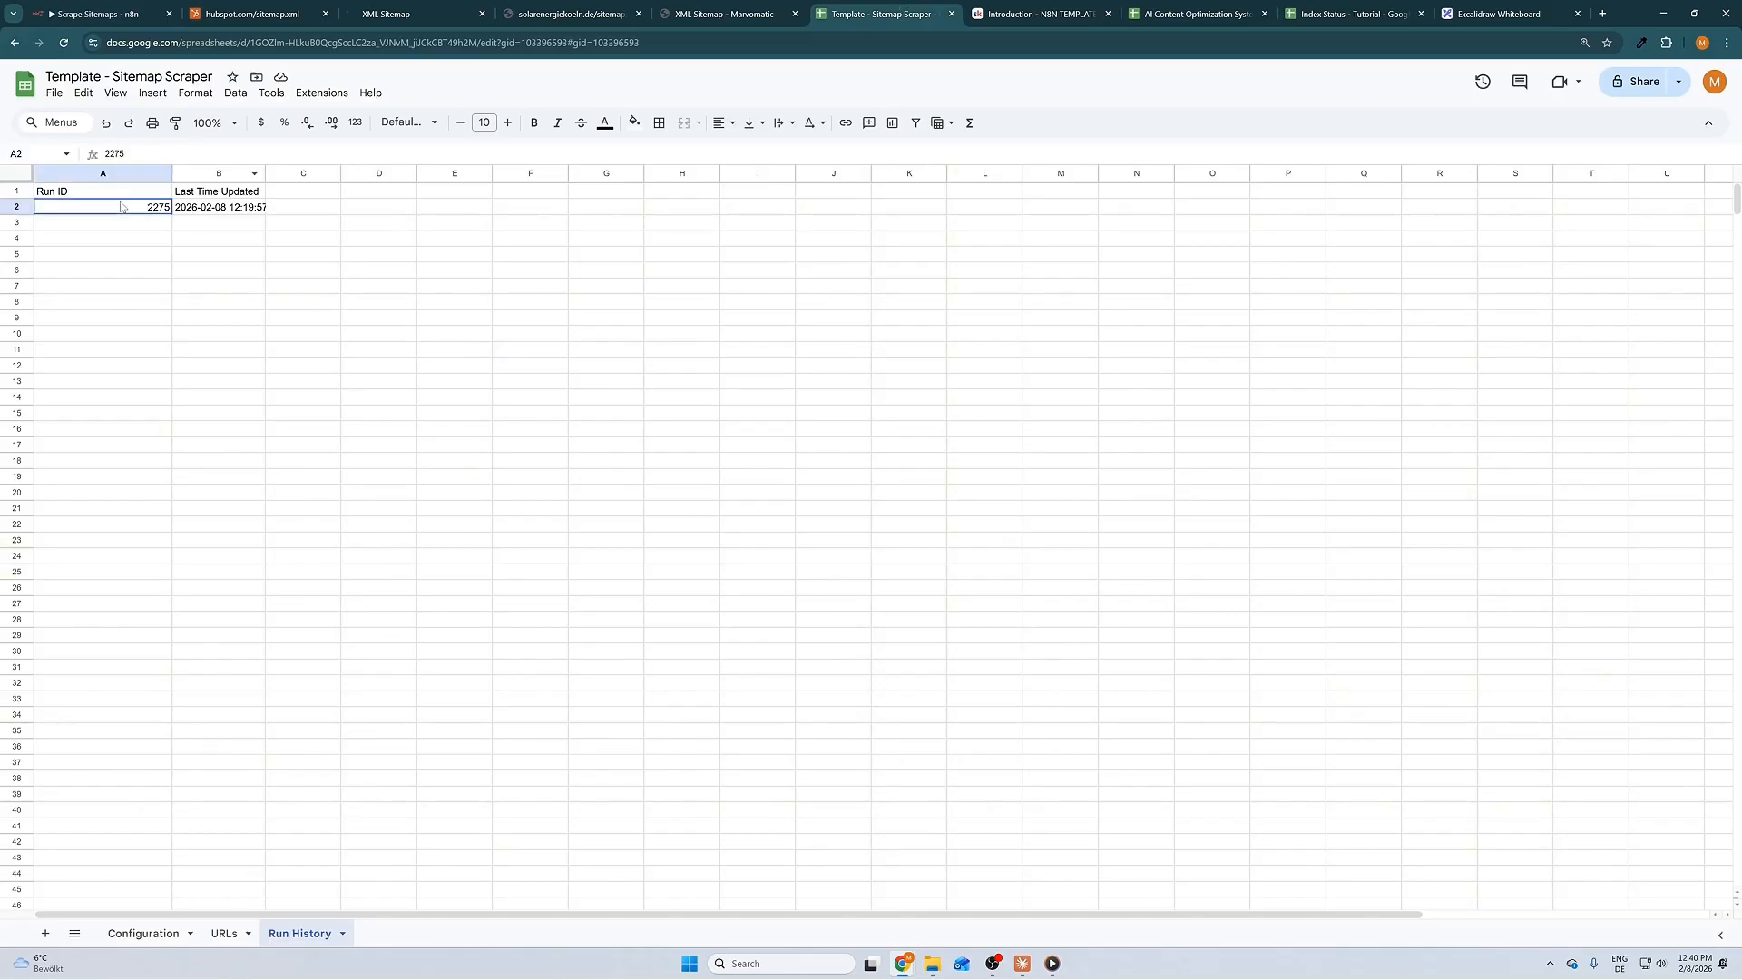
pyautogui.moveTo(121, 207); pyautogui.dragTo(235, 207)
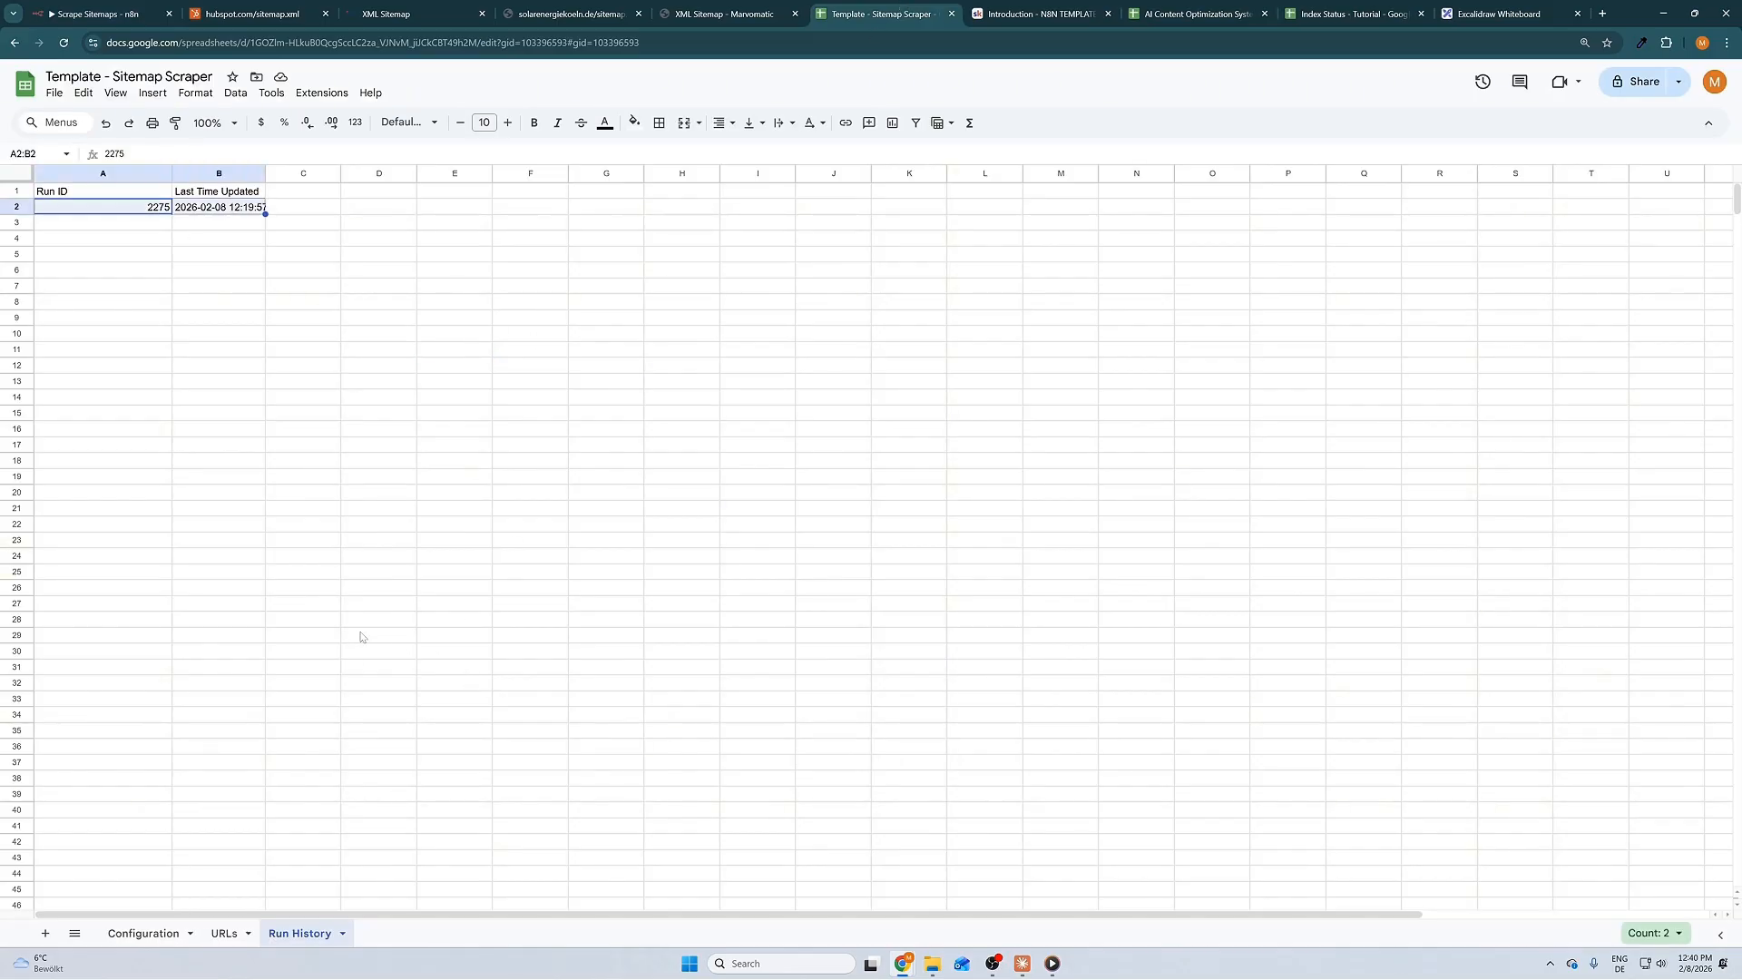
# - Return to the Scrape Sitemaps workflow in n8n, copy the Feb 8, 12:39:08 execution to the editor and clear the node selection
pyautogui.hotkey('ctrl', '1')
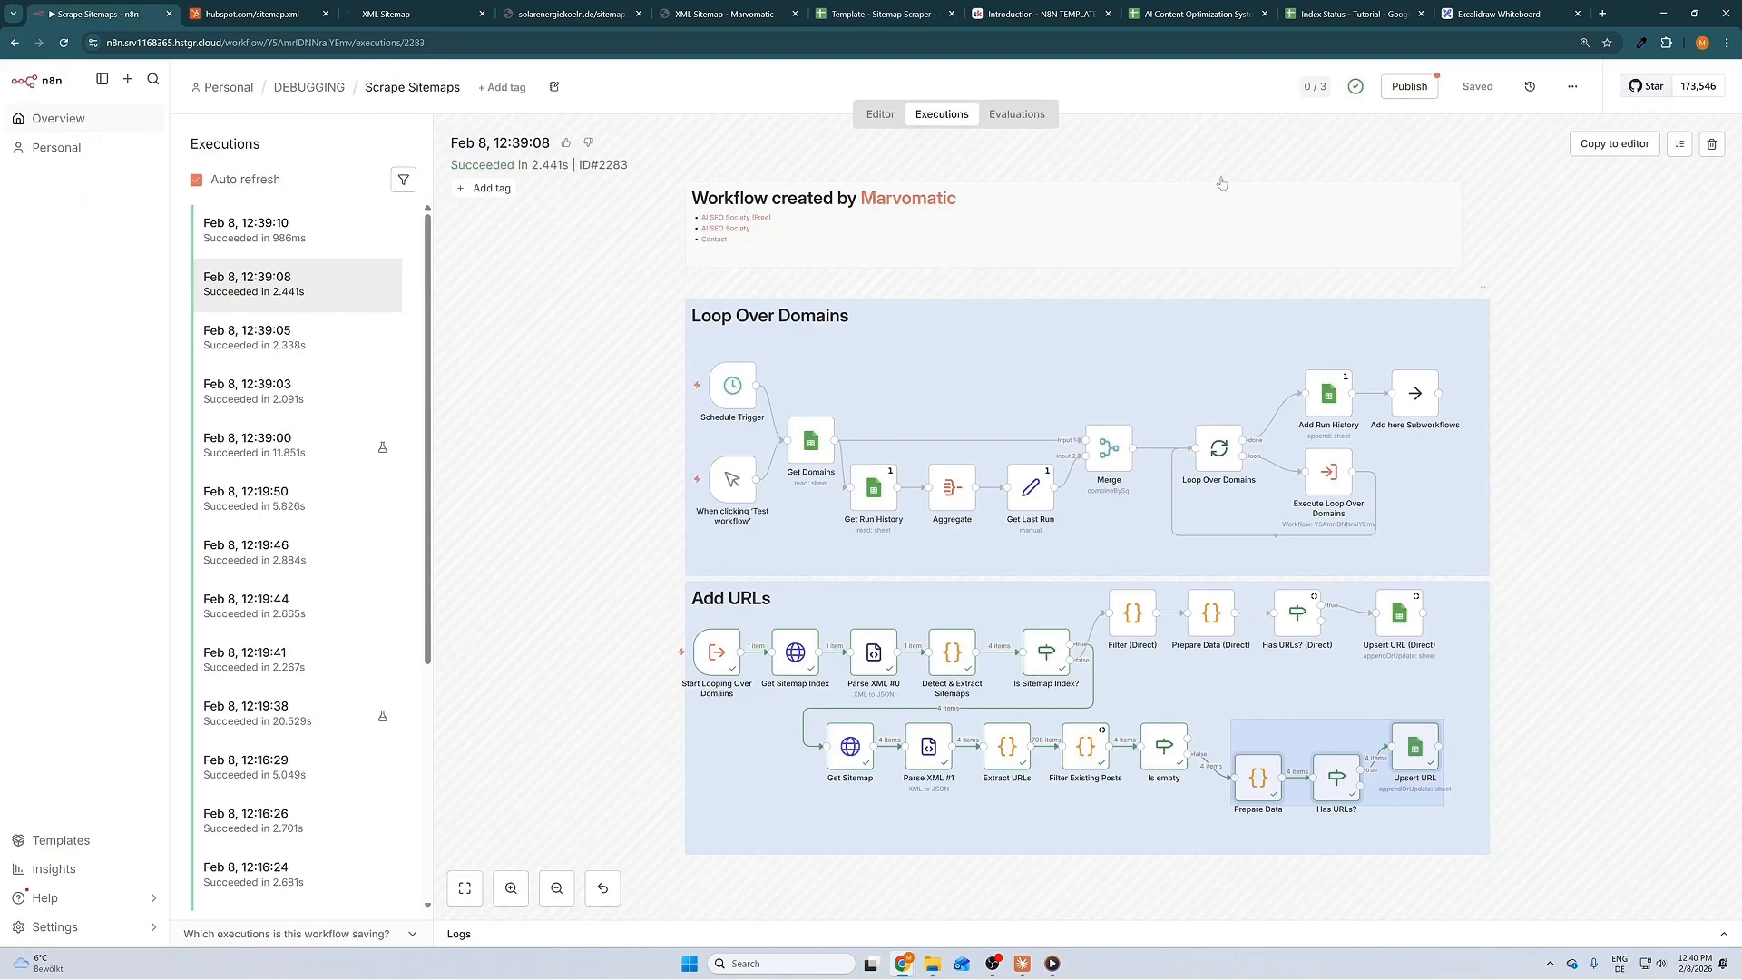
pyautogui.click(1613, 143)
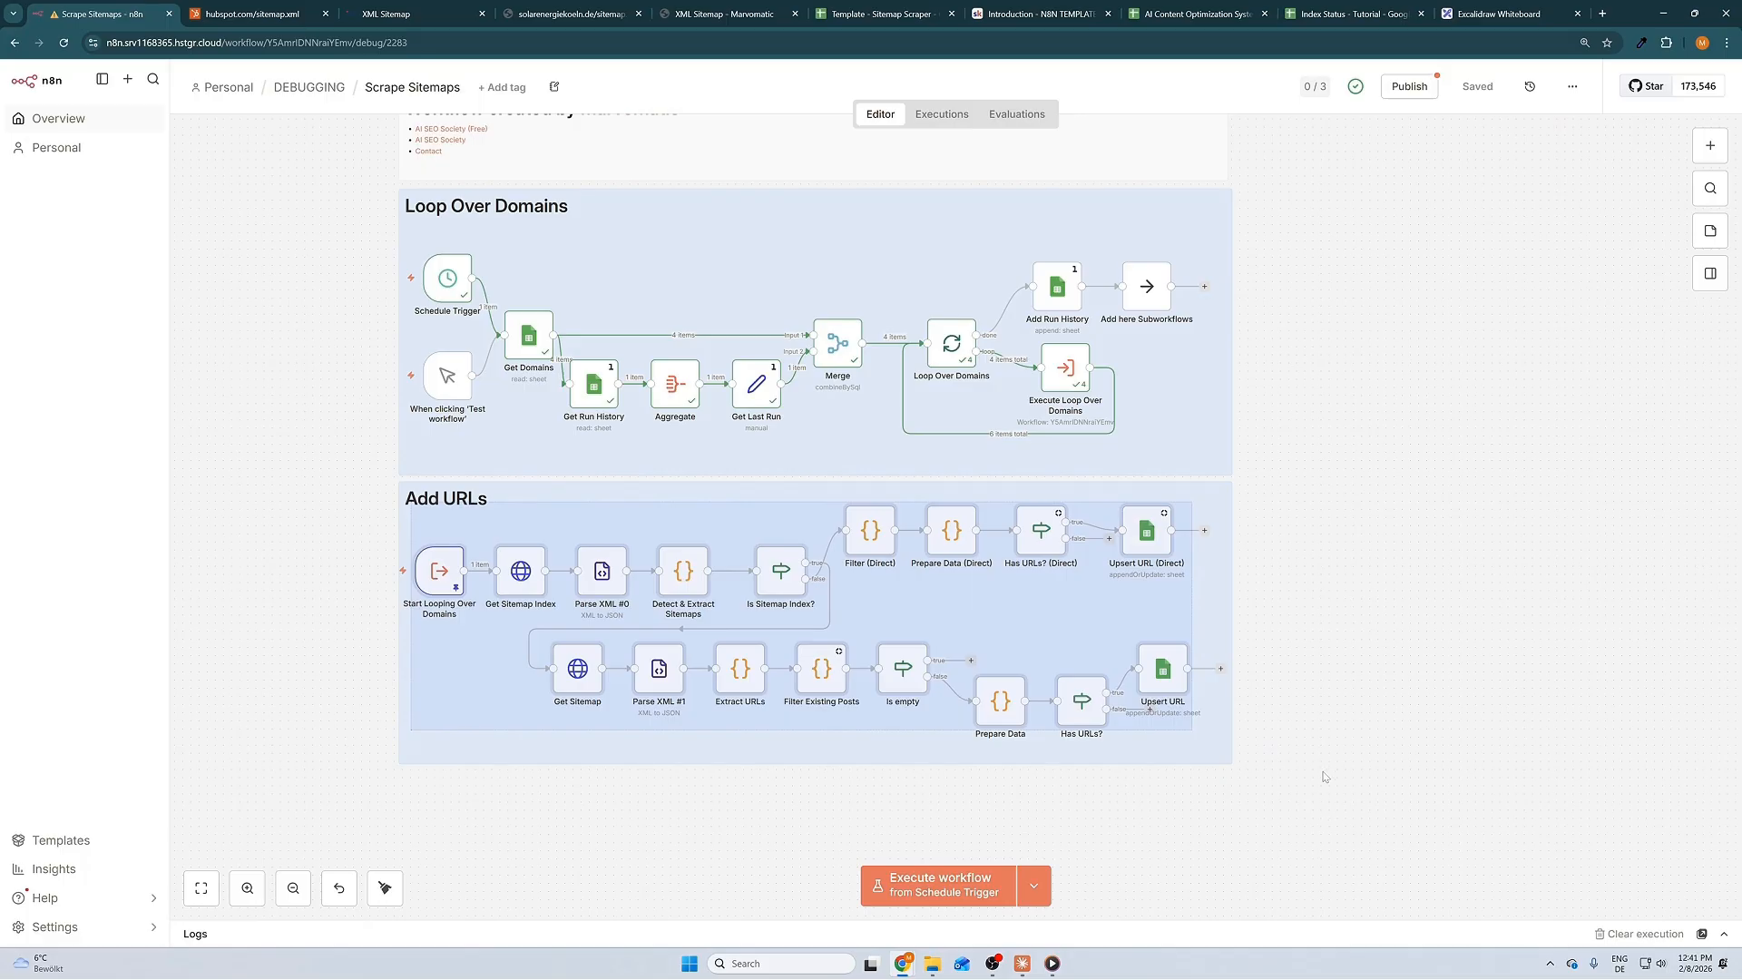
pyautogui.click(1352, 490)
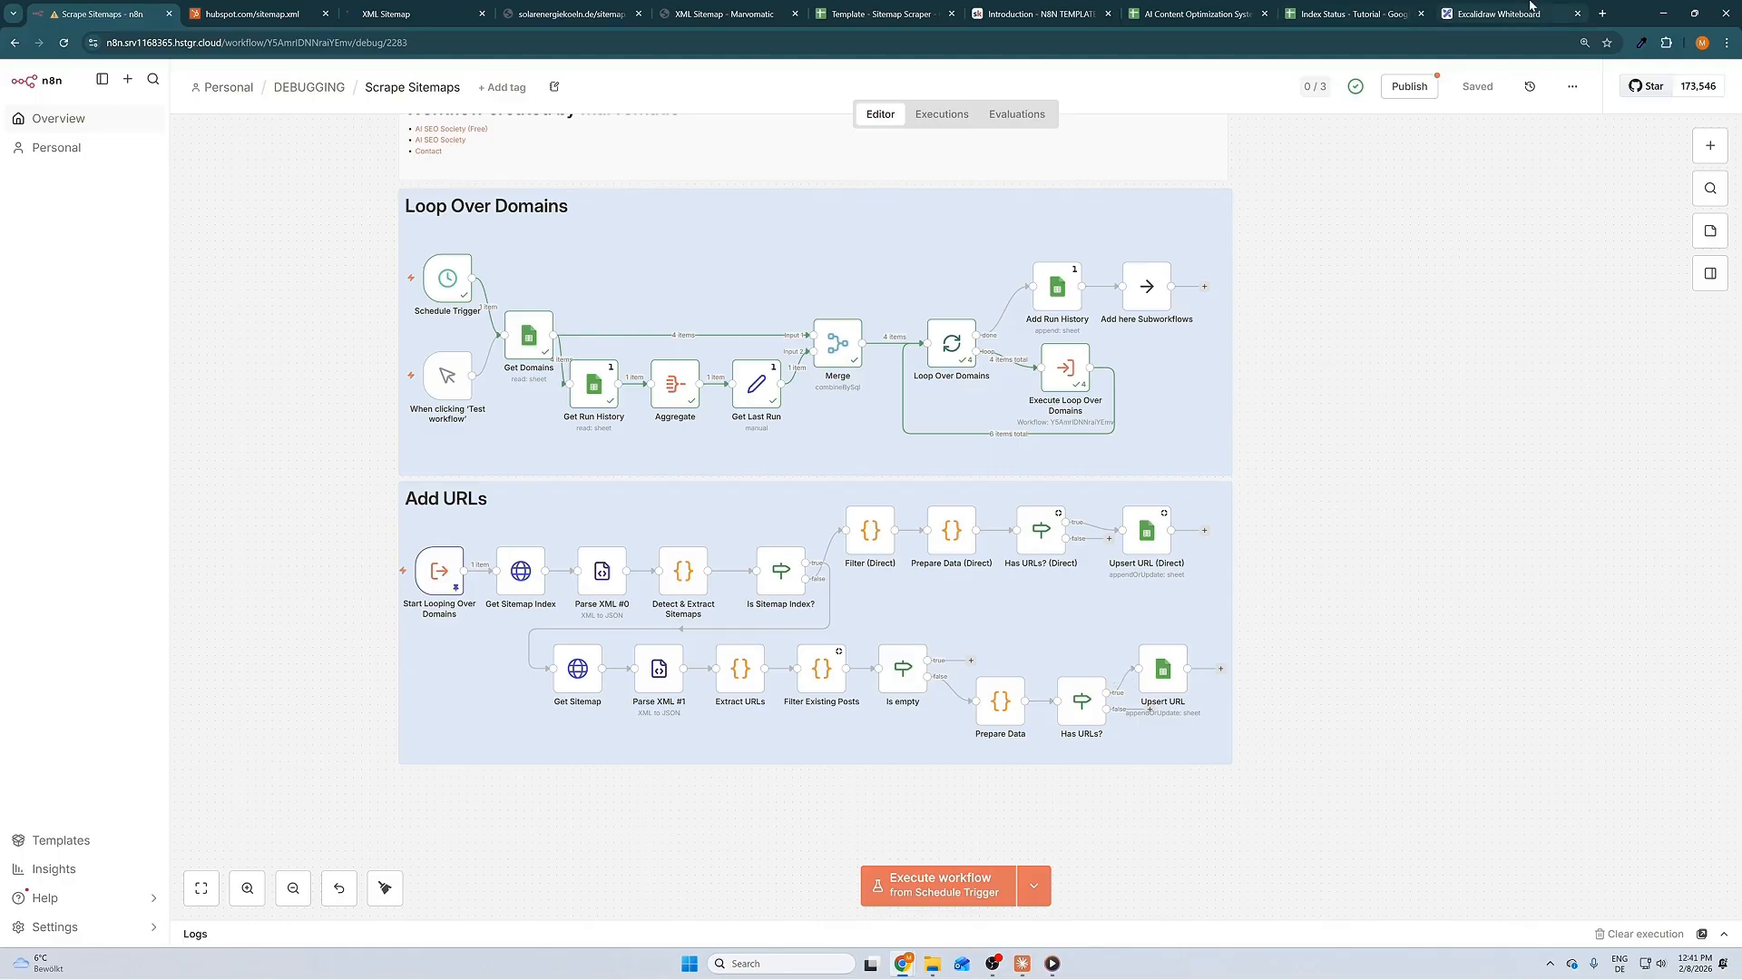
# - View the Sitemap Scraper diagram in Excalidraw, then switch to the Skool N8N Templates classroom and collapse the AI Content Optimization System section
pyautogui.click(1524, 16)
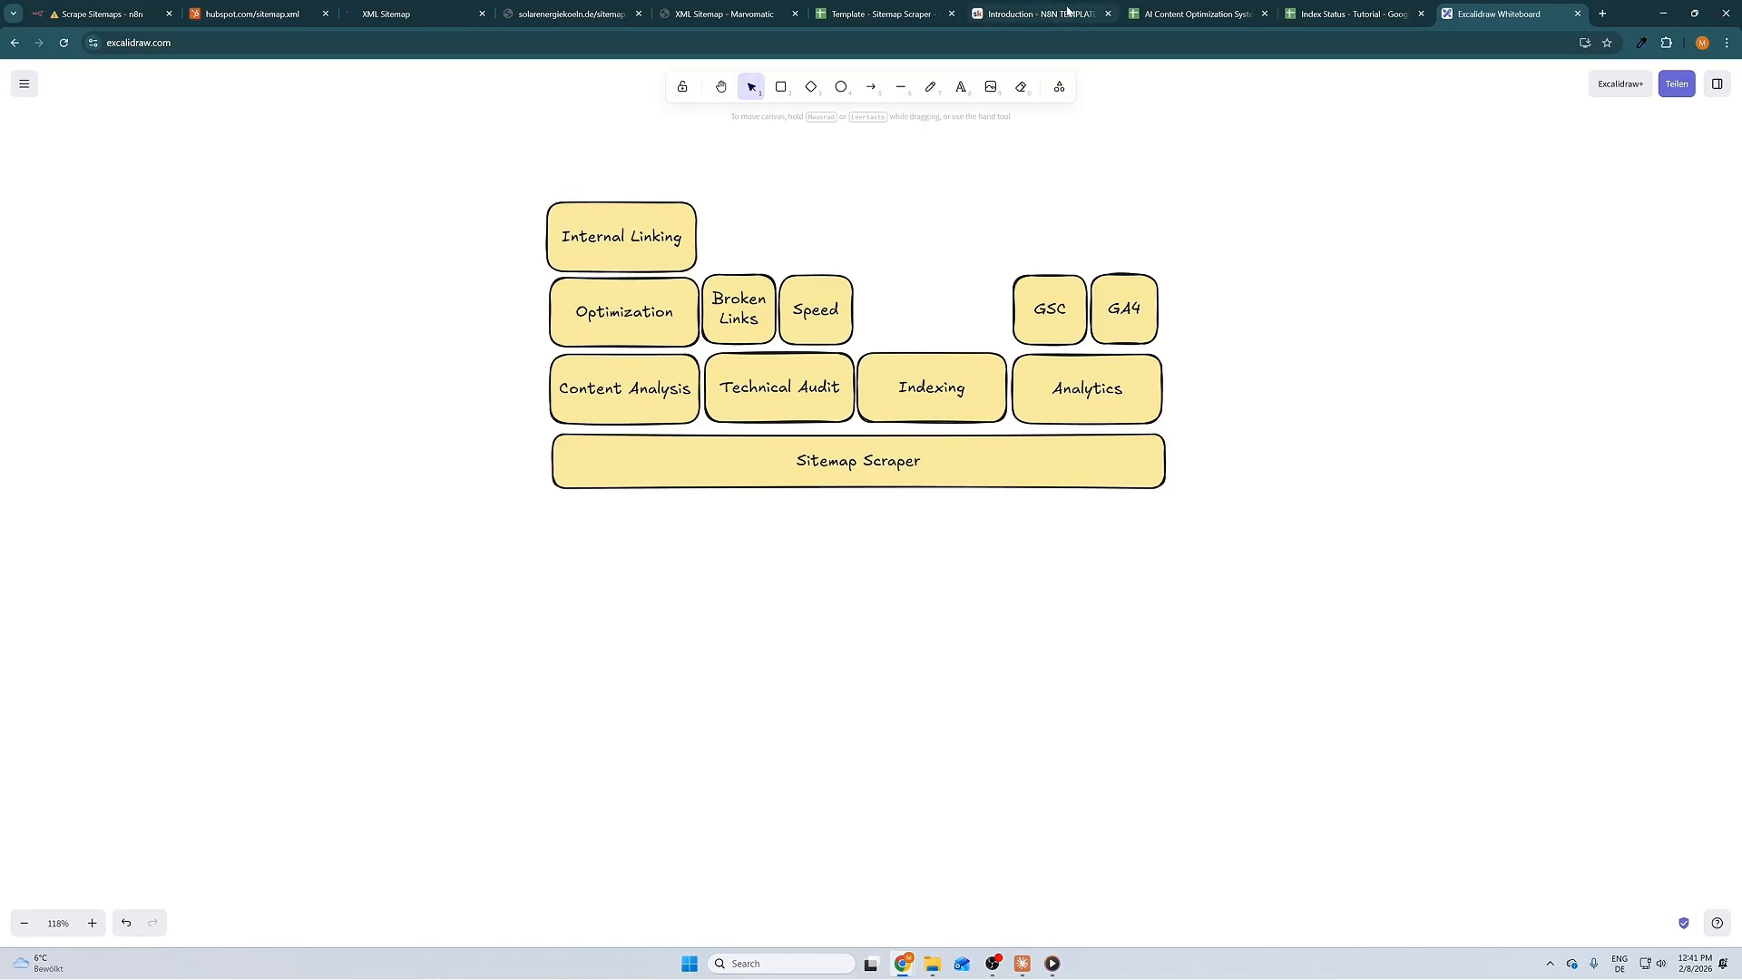
pyautogui.click(1039, 14)
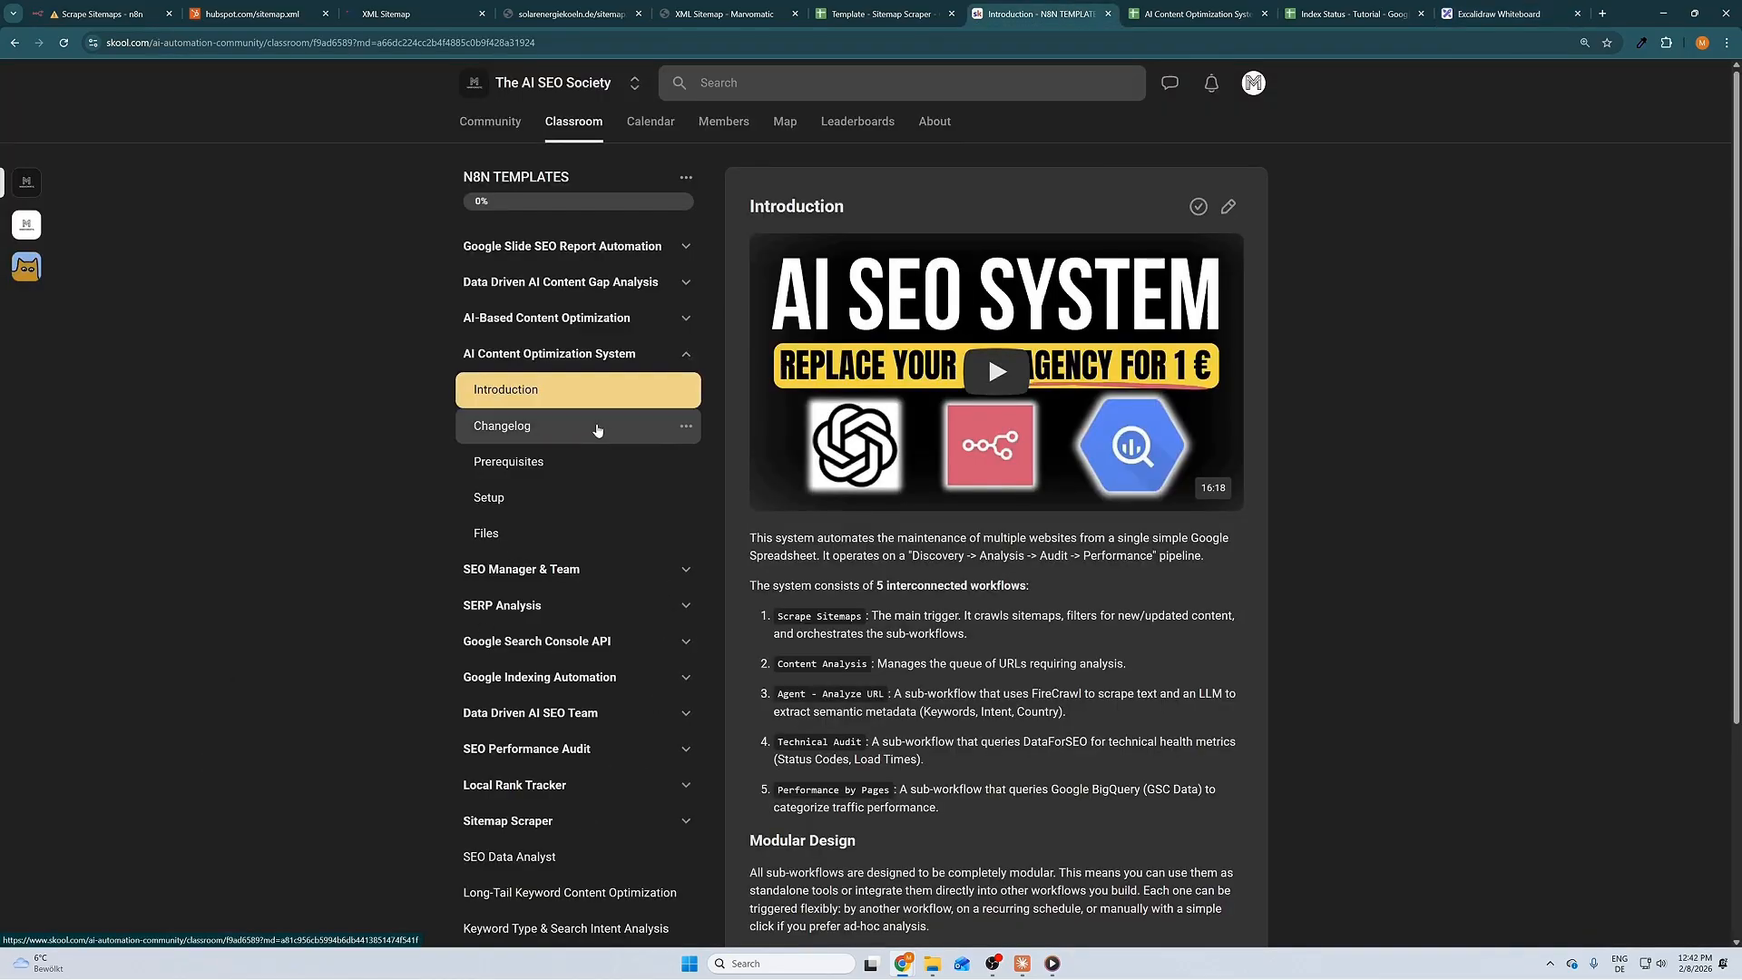
pyautogui.click(686, 353)
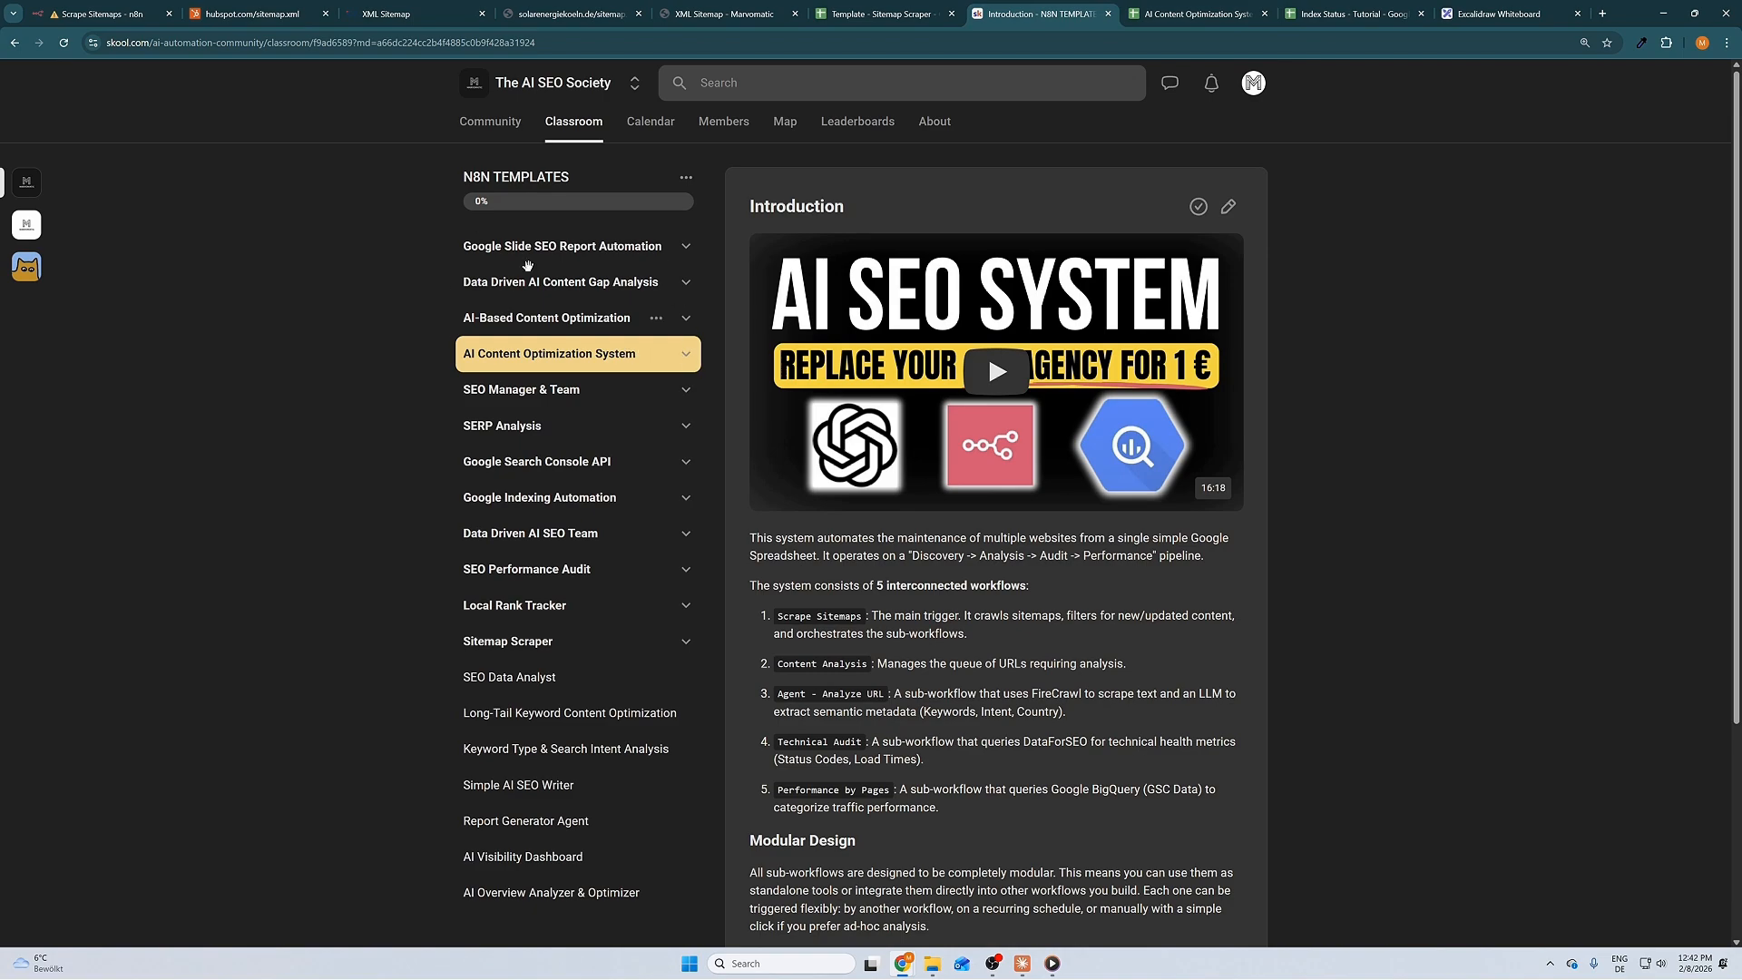